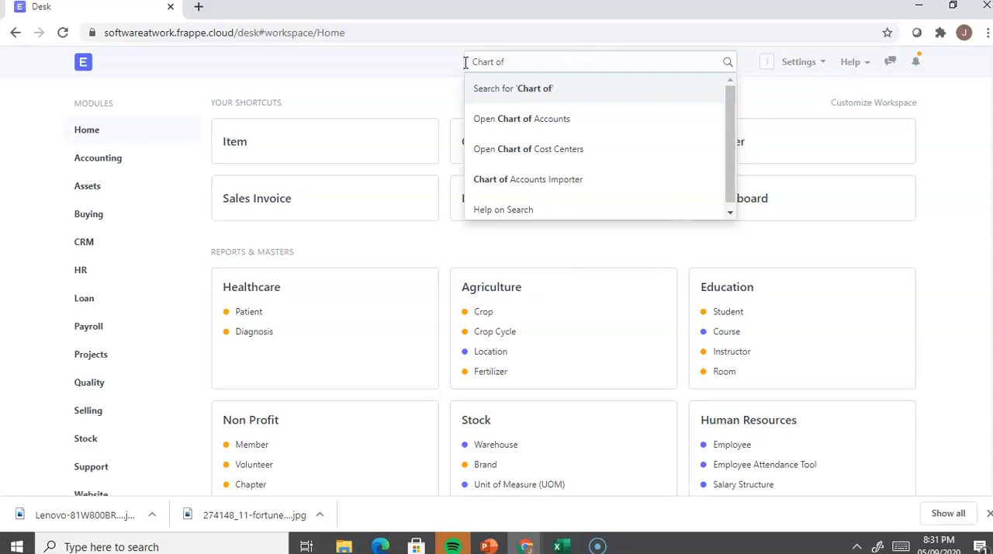
Step: Open the Chart of Accounts, expand all of its groups and locate the tax accounts under Duties and Taxes
click(542, 120)
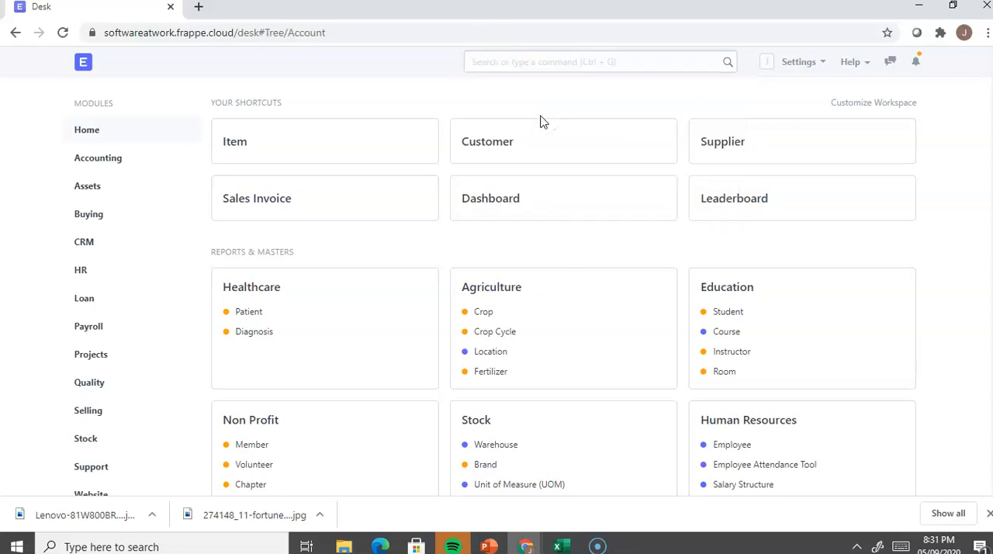
click(673, 149)
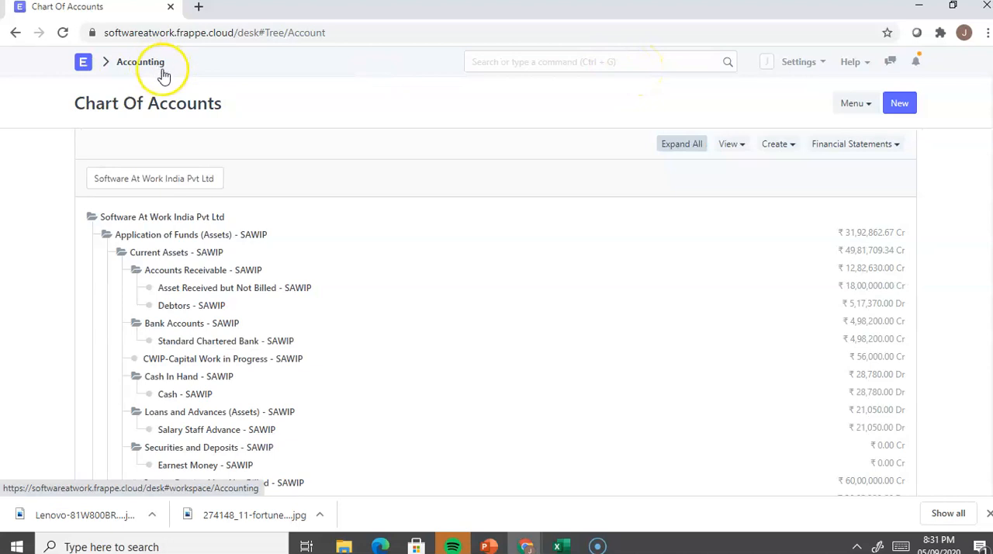
scroll(367, 259, down, 4)
scroll(367, 259, down, 5)
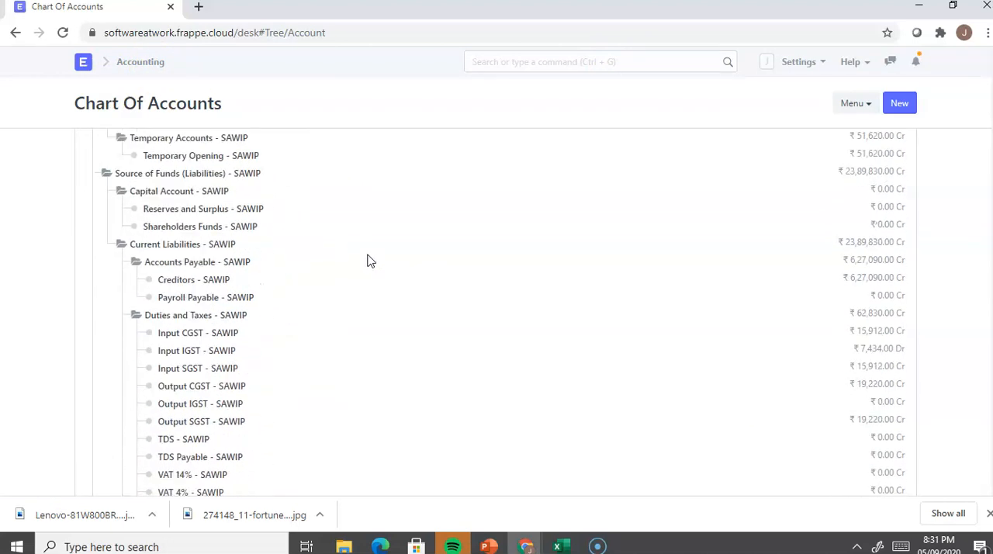
scroll(367, 259, down, 1)
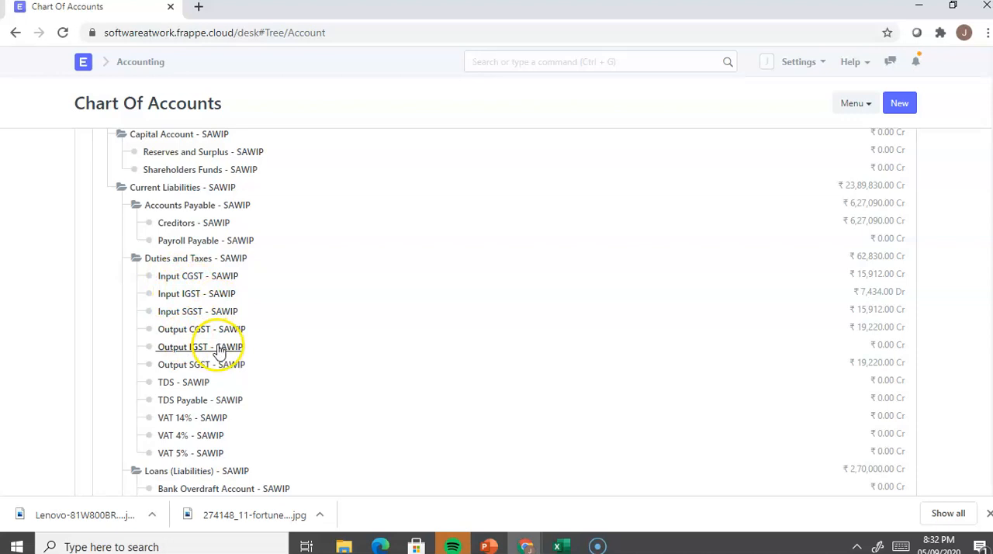
Step: Open the Input CGST account for editing, check its Account Type options, and return to the Chart of Accounts
click(200, 279)
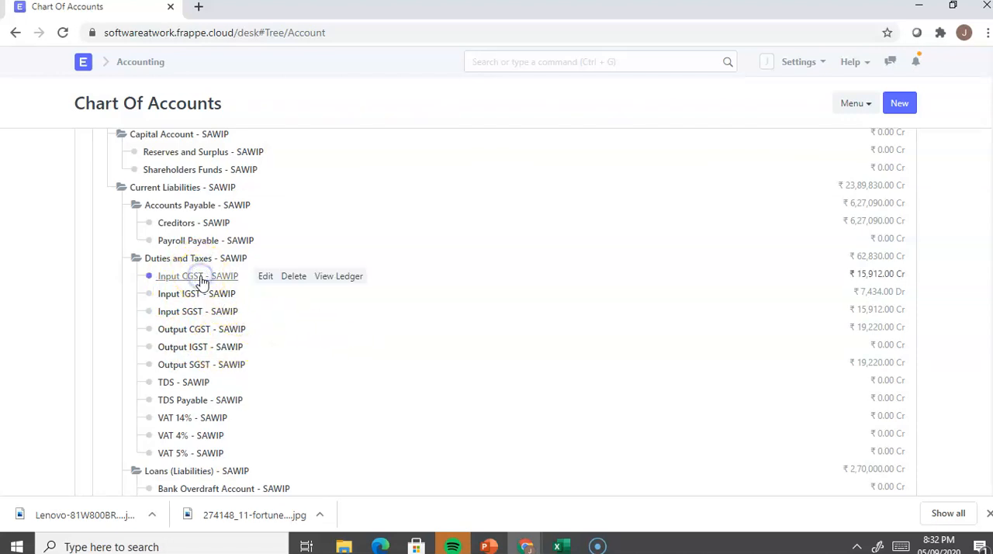
click(264, 280)
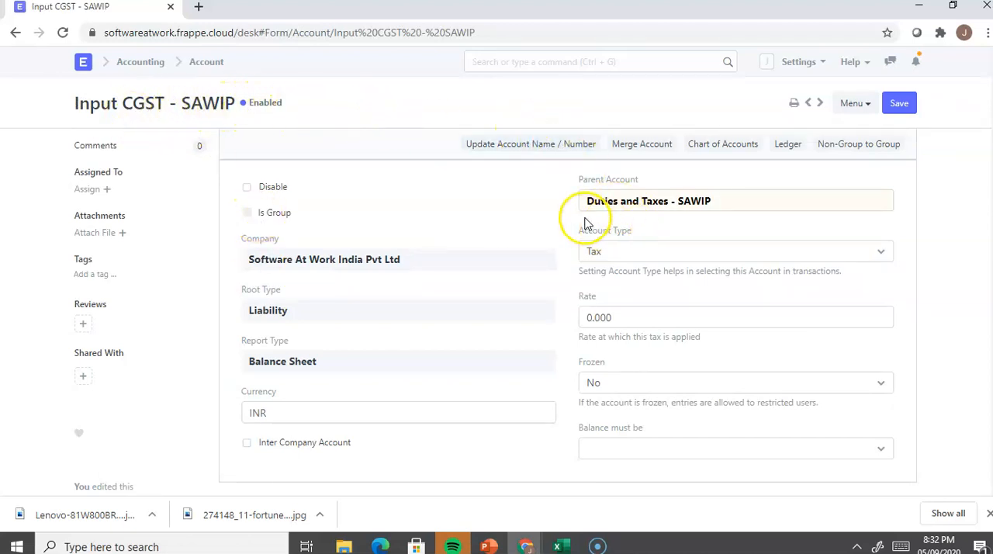
click(684, 256)
click(683, 256)
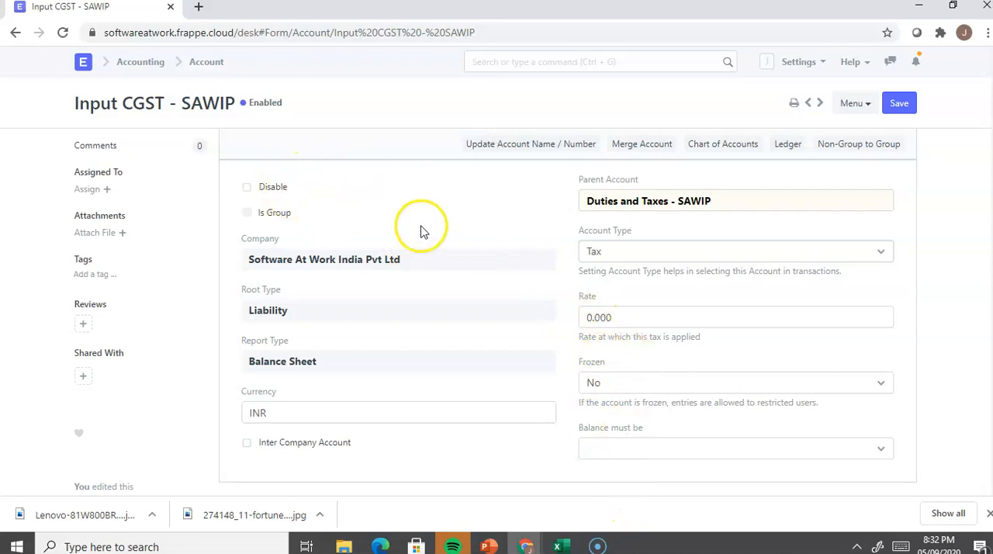
click(206, 61)
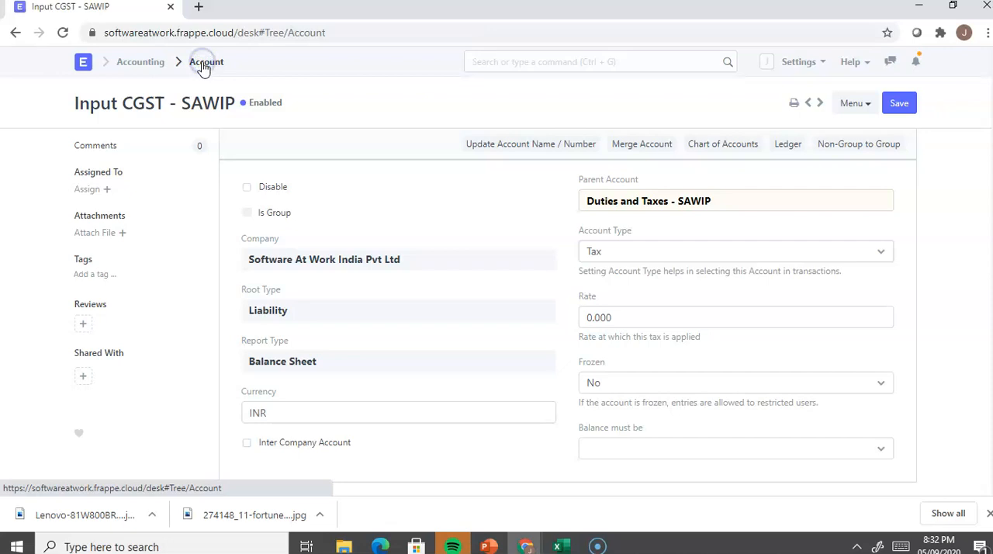
scroll(245, 344, down, 5)
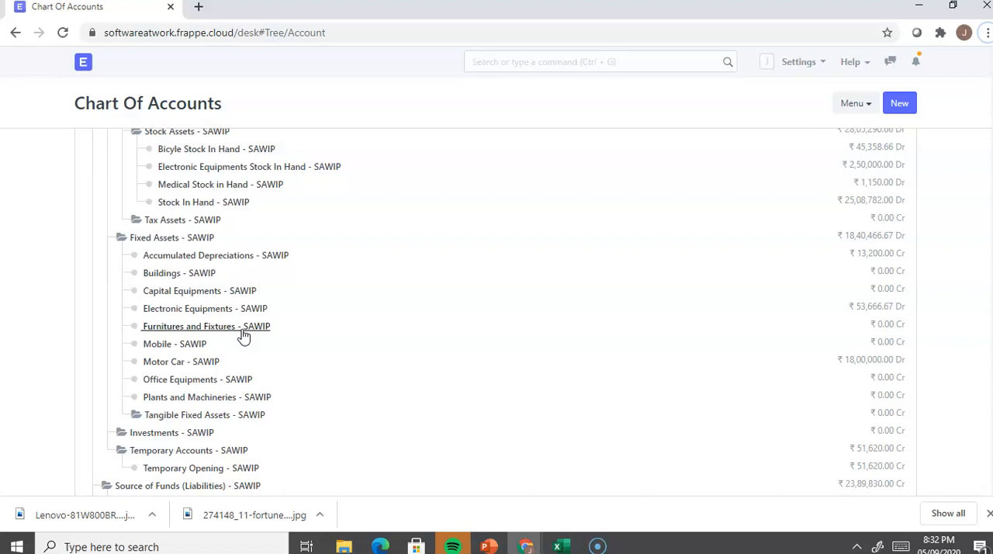
key(alt+Tab)
key(alt+Tab)
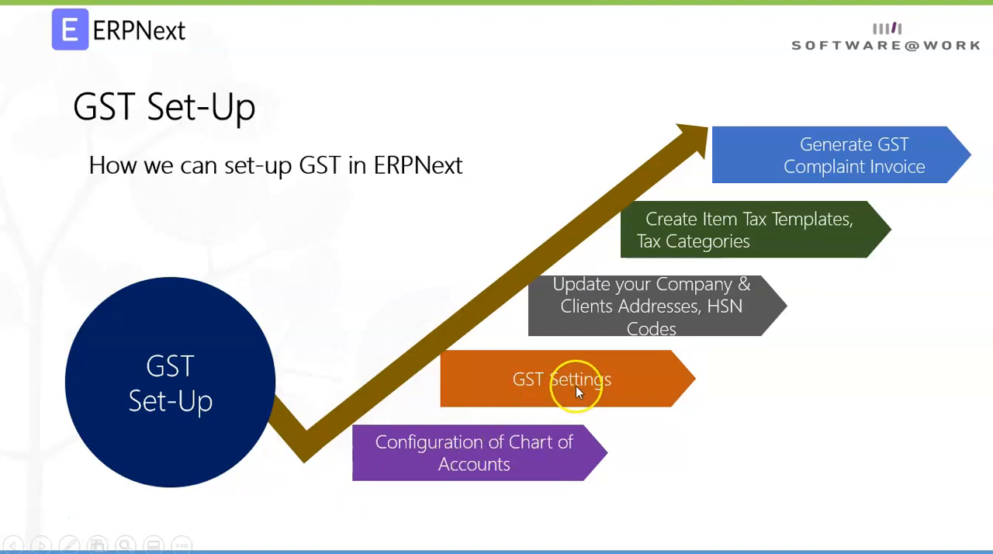
key(alt+Tab)
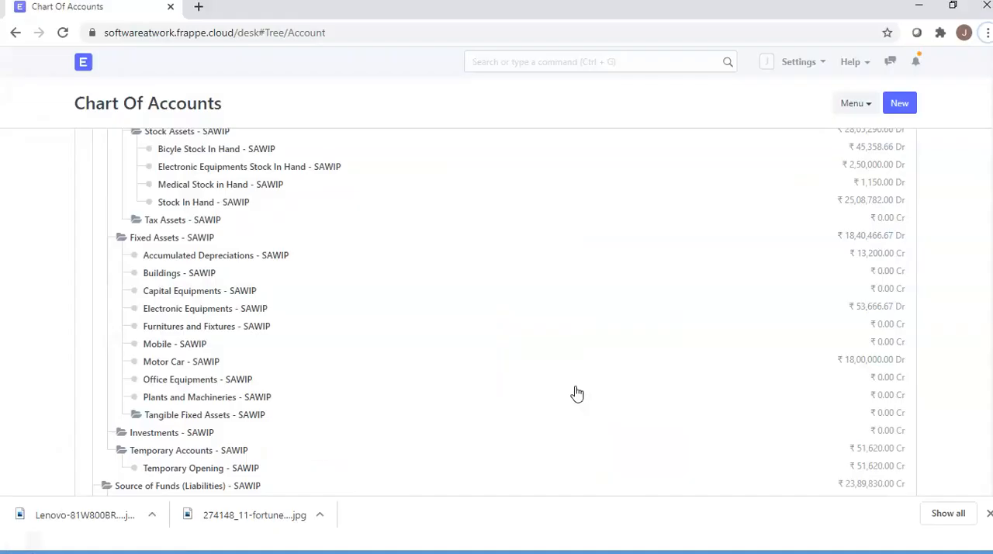
Step: Return to the home desk, search for "GST S" and open GST Settings
click(87, 68)
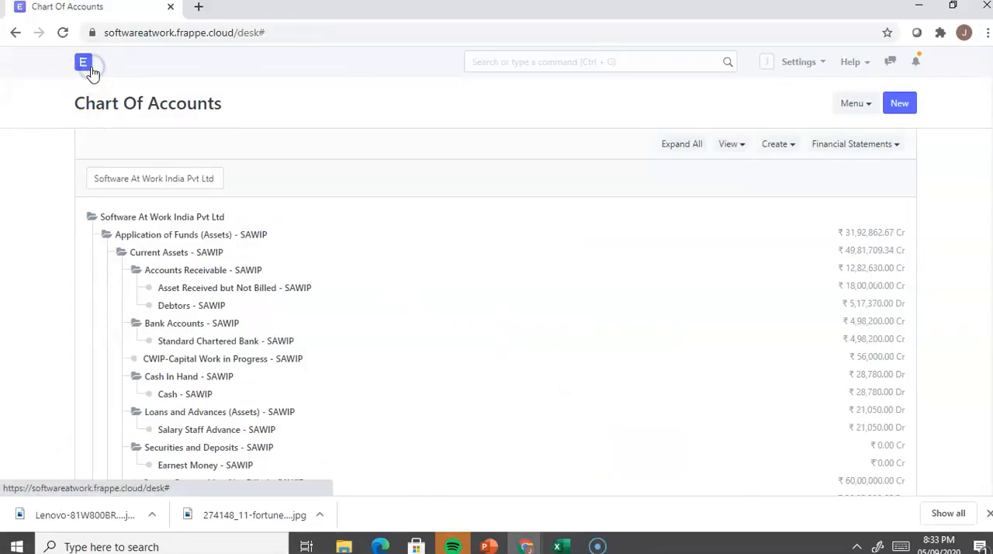
click(519, 61)
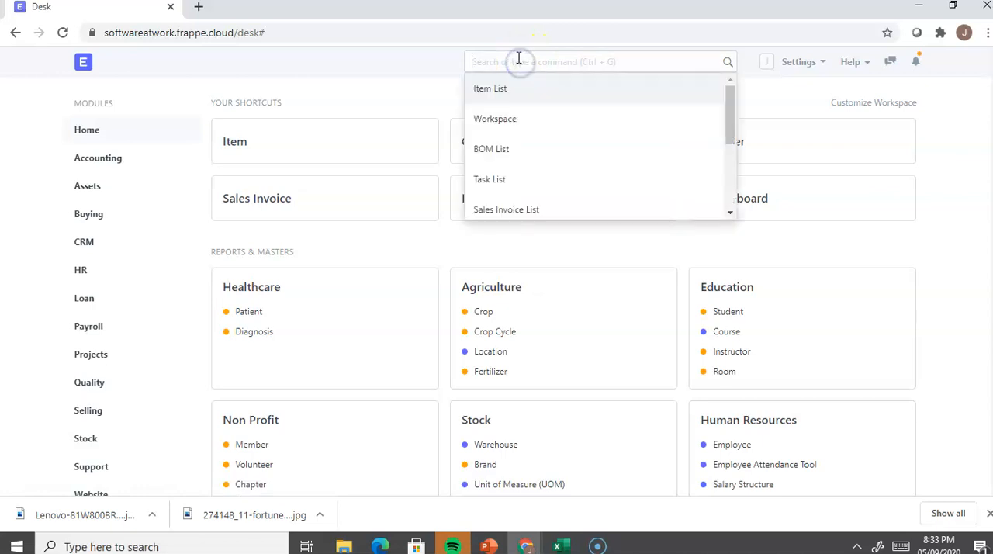
text(GST)
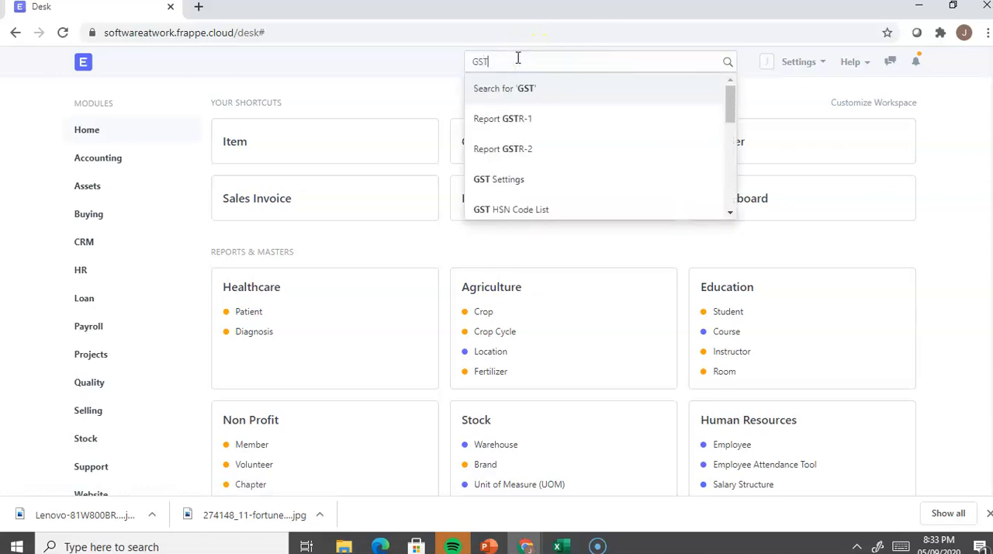
text( S)
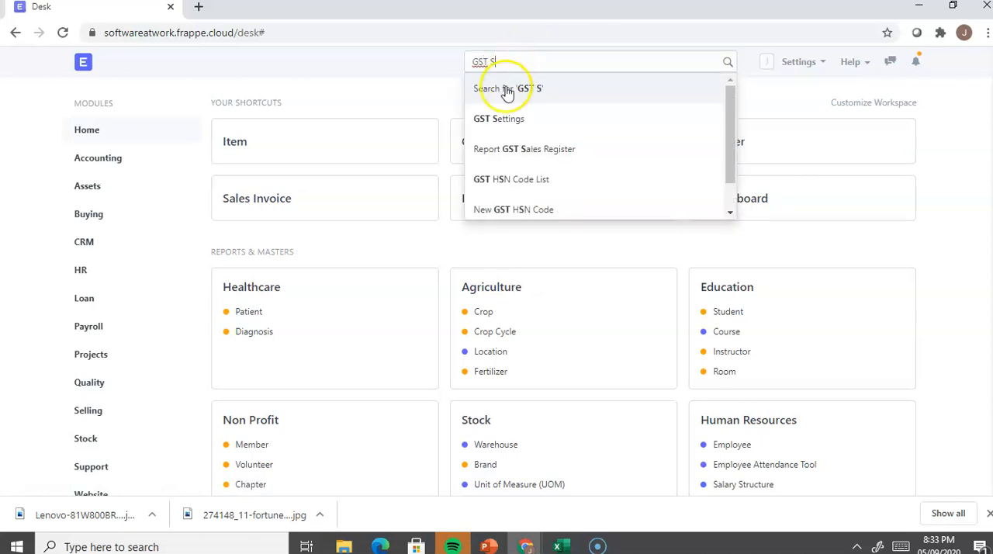
click(503, 118)
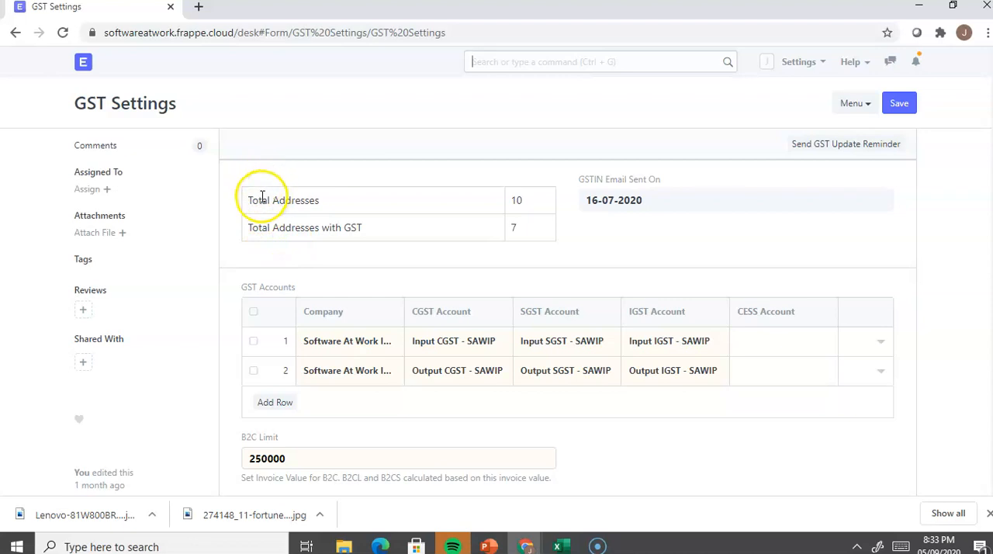
Step: Examine the address totals, the GST Accounts table and the B2C Limit in GST Settings
drag(255, 196, 321, 197)
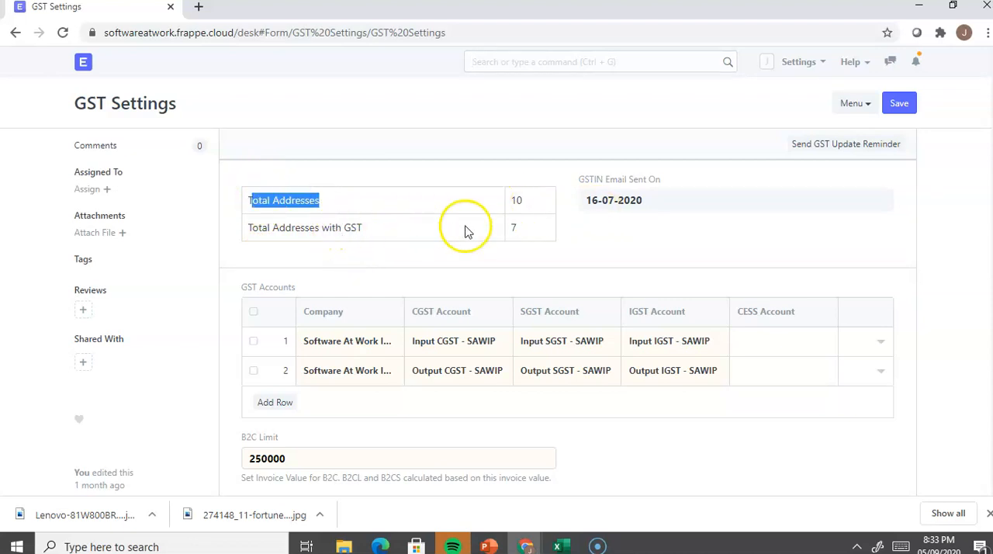
drag(523, 230, 497, 227)
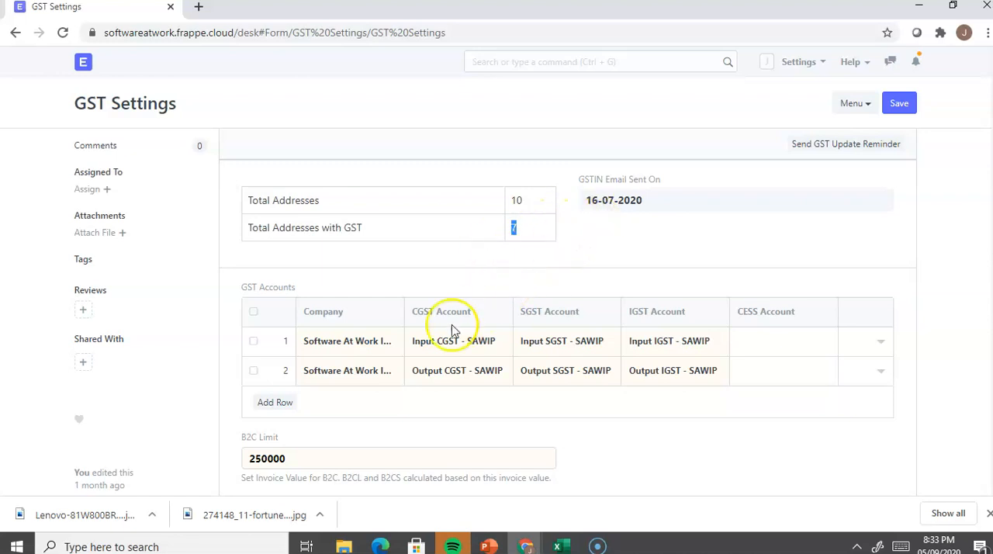
scroll(361, 356, down, 1)
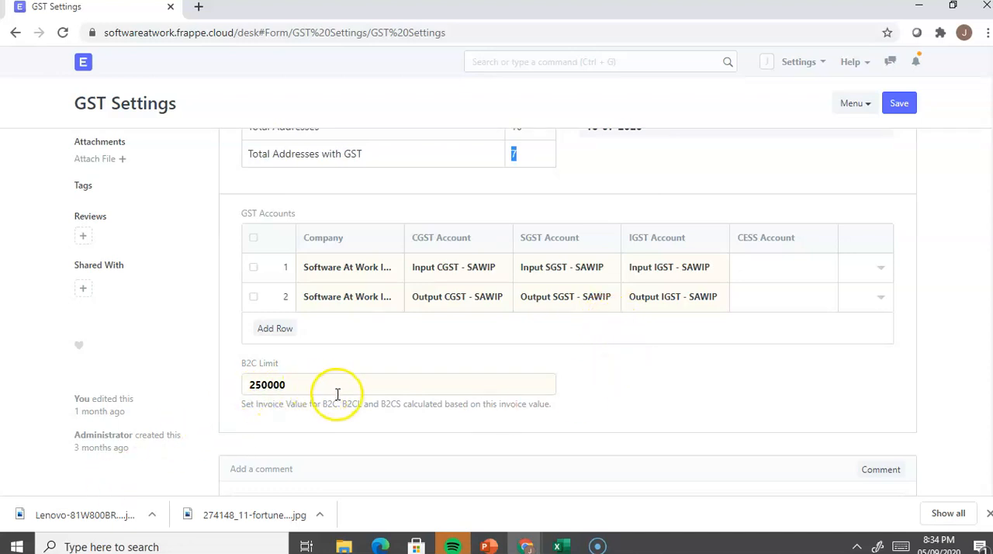
scroll(337, 394, up, 1)
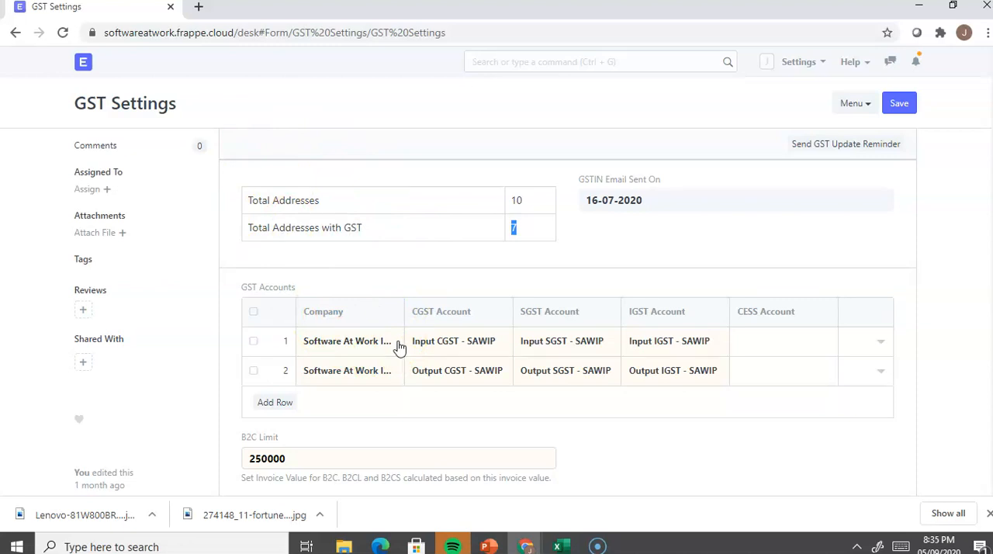
key(alt+Tab)
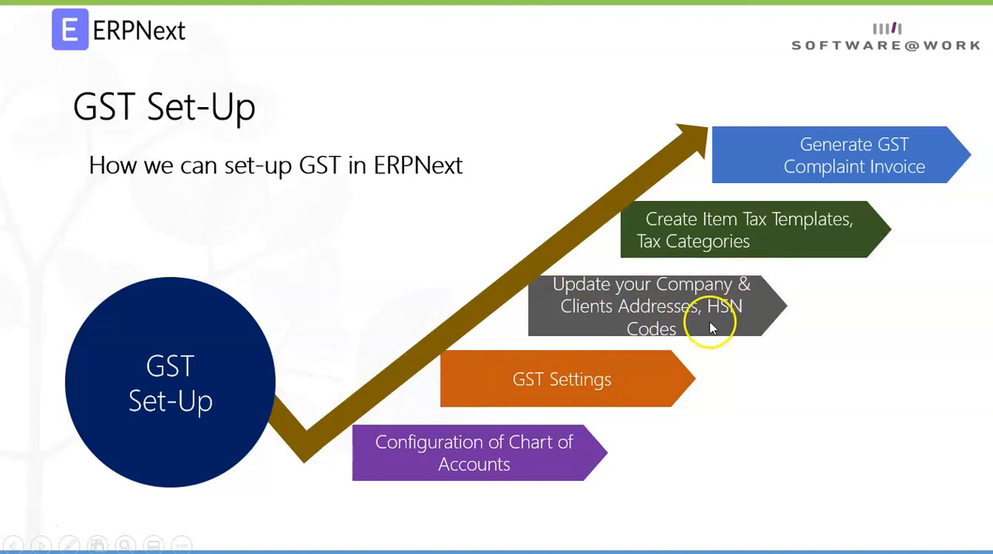
key(alt+Tab)
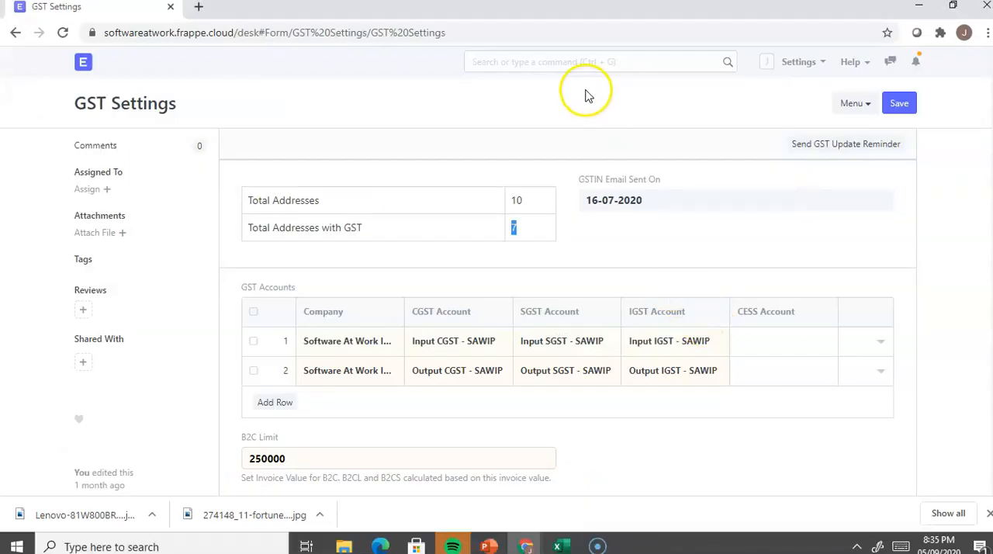
Step: Search for "Addre", open the Address List and look through its entries
click(569, 65)
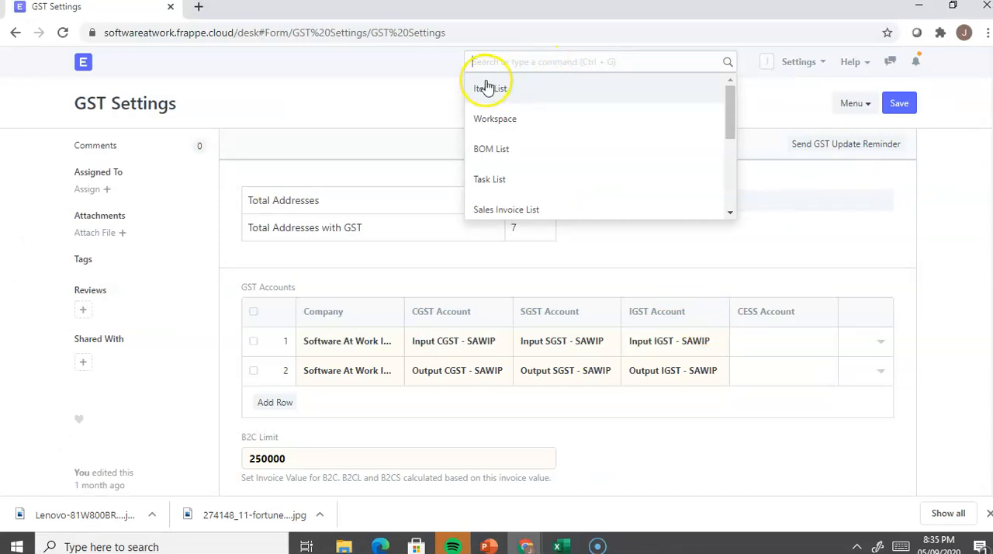
text(Addre)
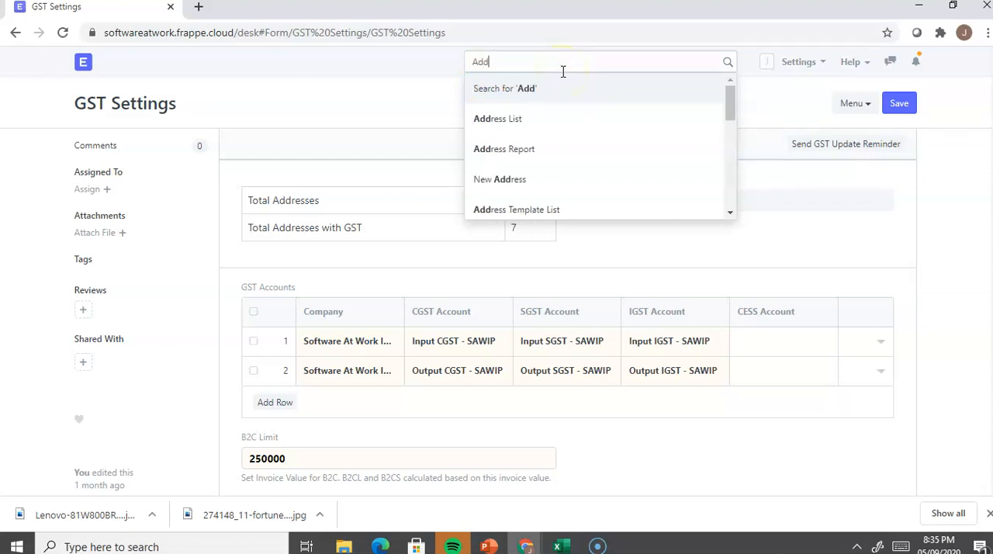
click(545, 119)
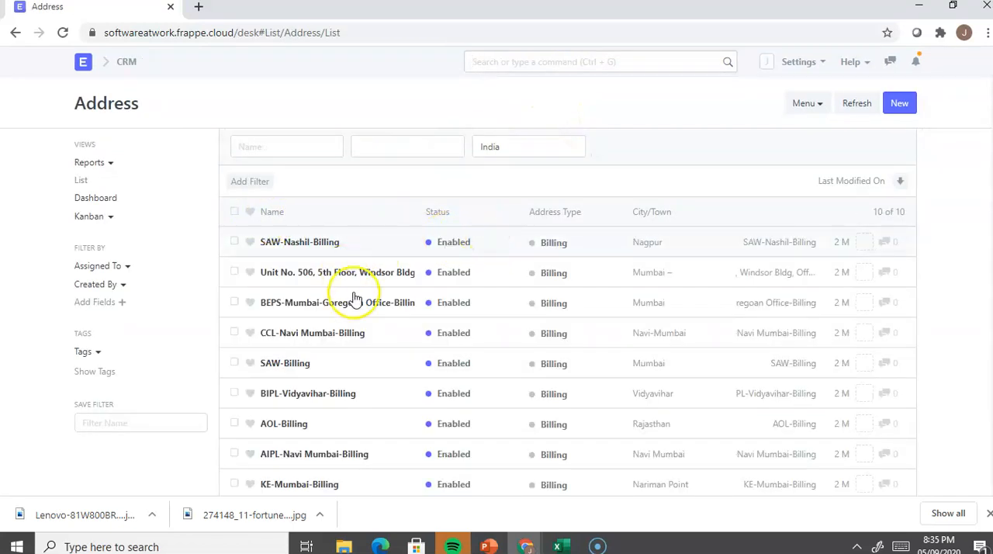
scroll(387, 431, down, 1)
scroll(388, 430, up, 1)
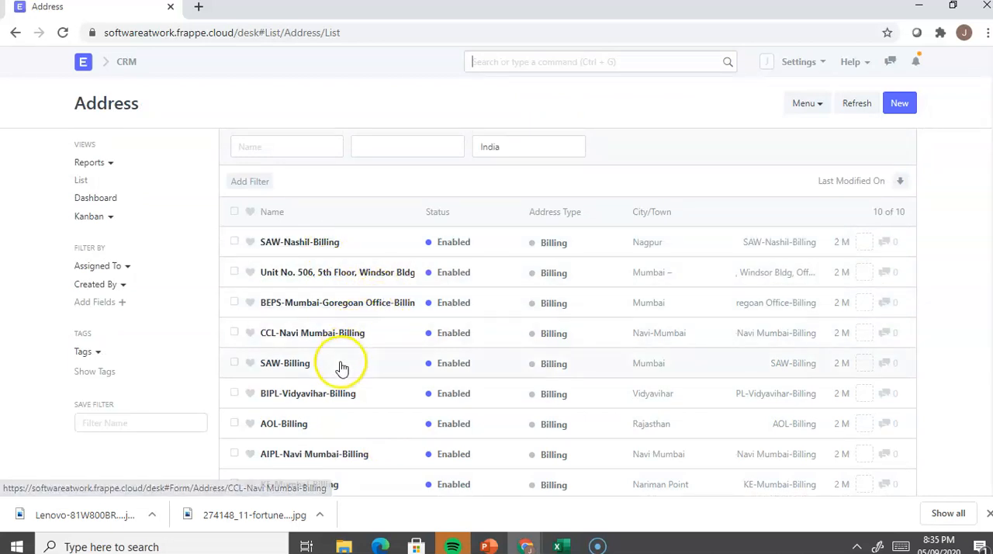
Step: Review the Party GSTIN, GST State and linked customer of the BEPS-Mumbai-Goregoan Office-Billing address, and return to the address list
click(339, 305)
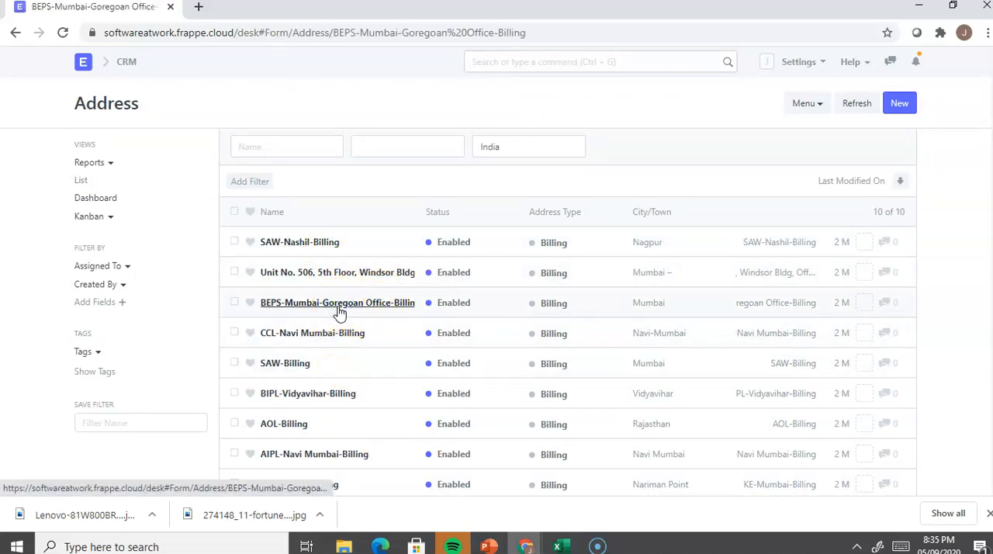
scroll(416, 339, down, 2)
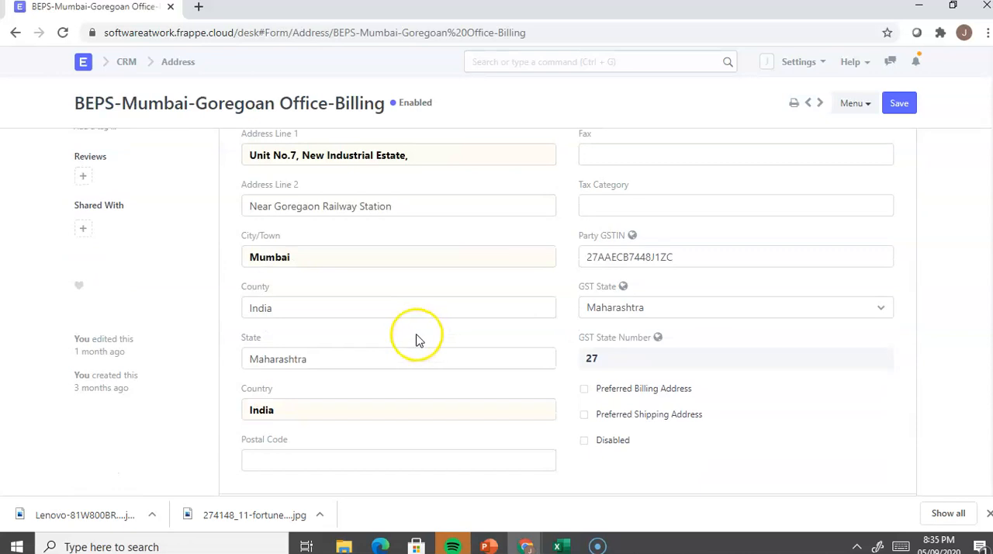
scroll(423, 255, up, 2)
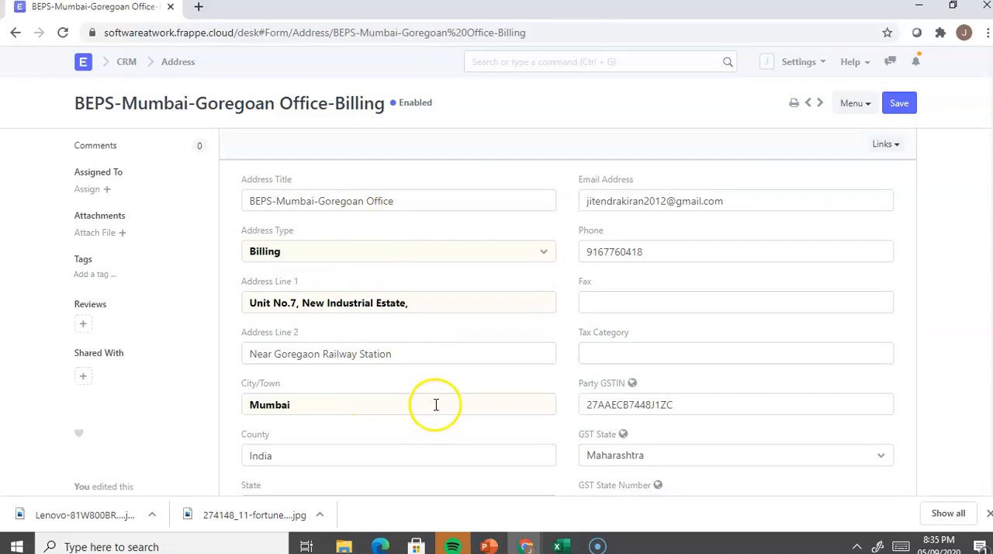
scroll(574, 326, down, 1)
scroll(497, 397, down, 1)
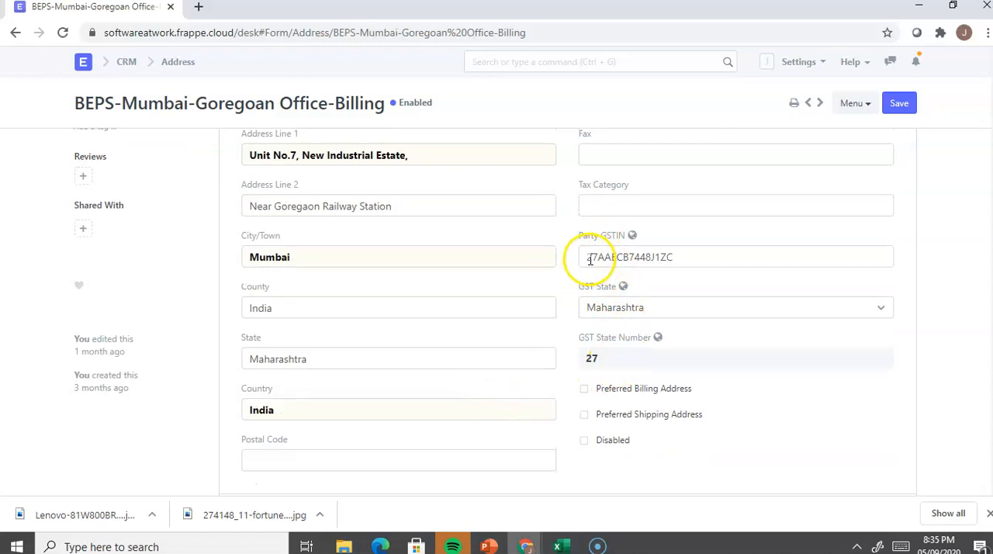
click(683, 256)
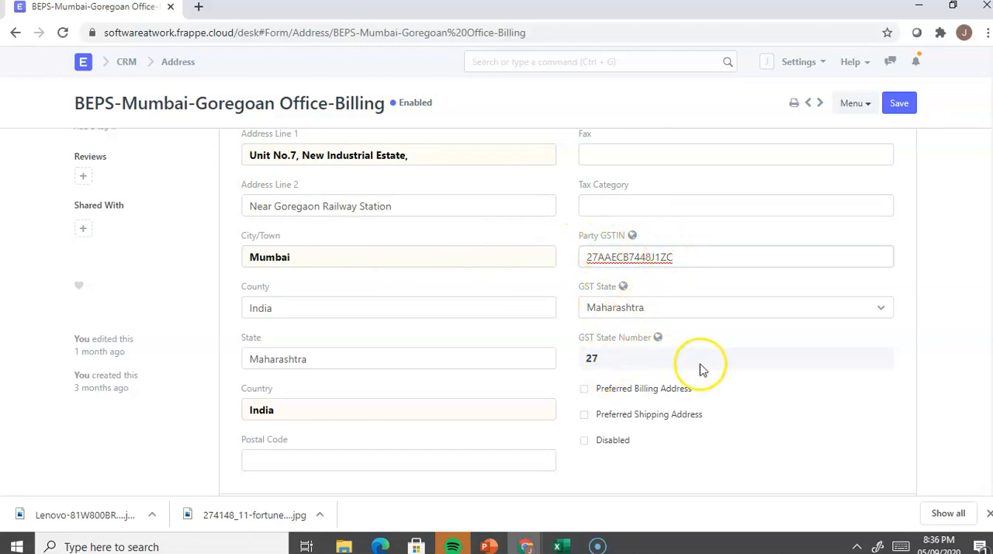
scroll(699, 368, down, 3)
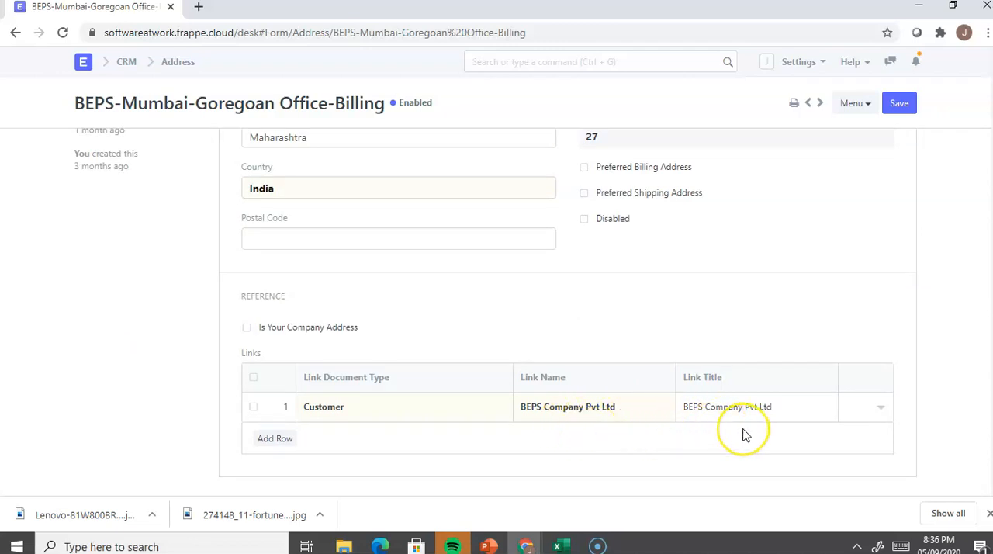
scroll(680, 350, up, 2)
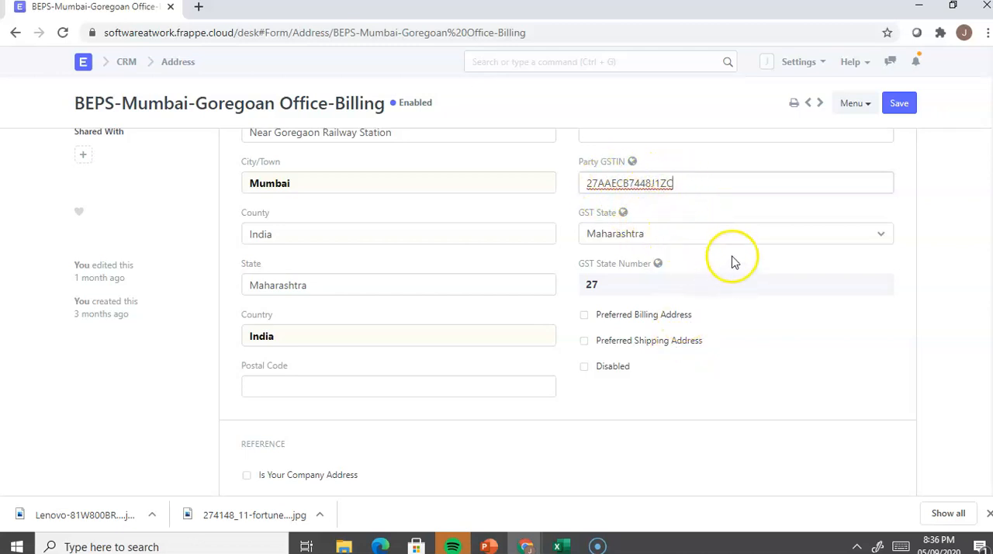
click(169, 67)
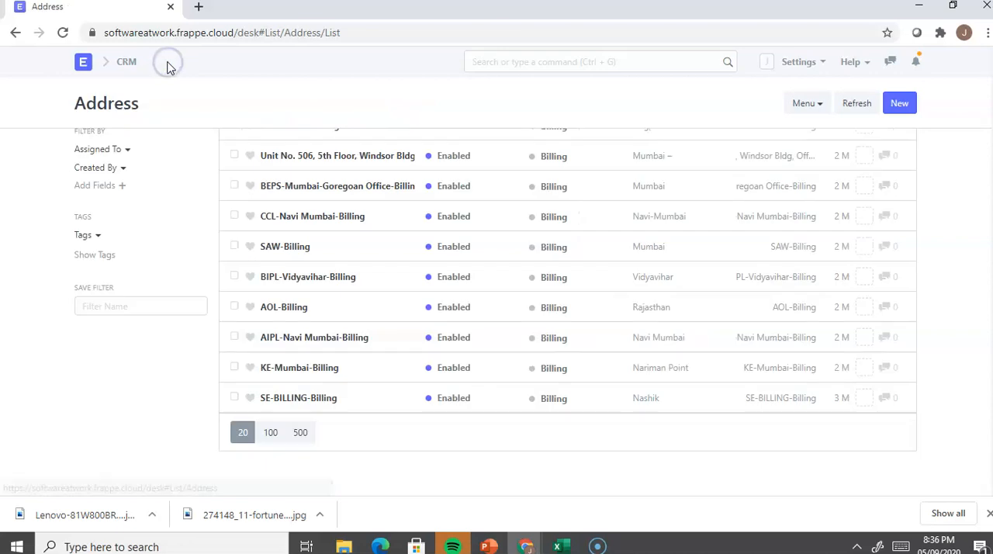
scroll(408, 240, up, 3)
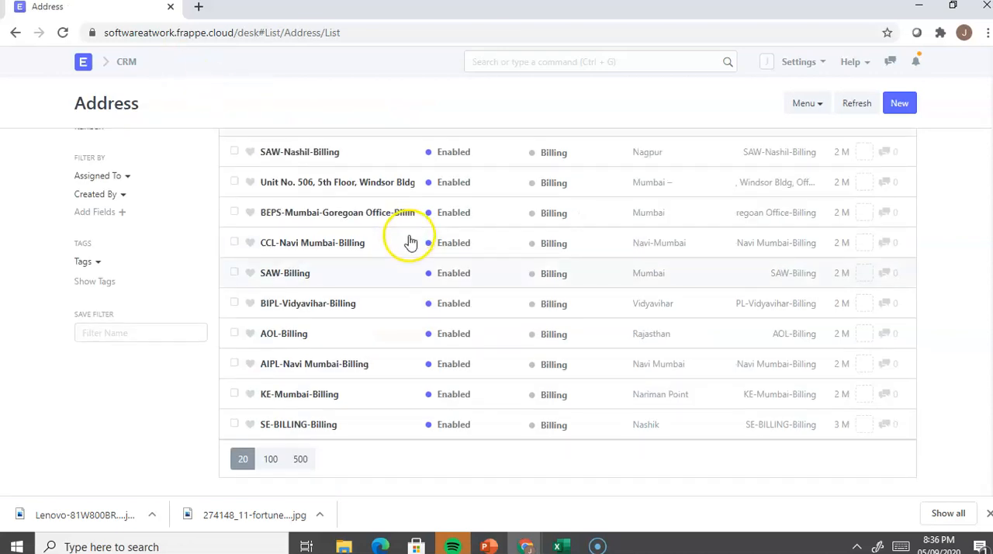
Step: Review the Party GSTIN, GST State and linked company of the SAW-Billing address, and return to the address list
click(321, 373)
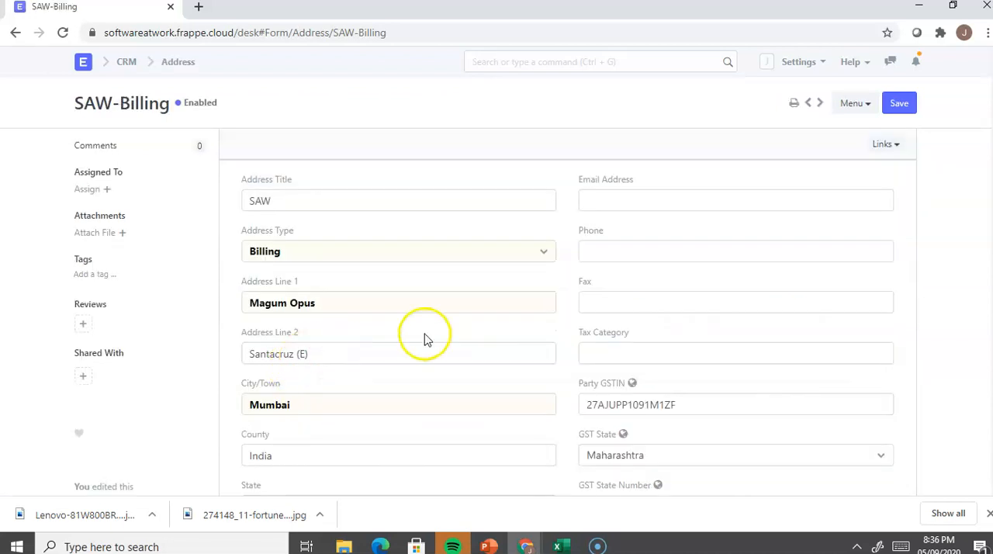
scroll(421, 337, down, 2)
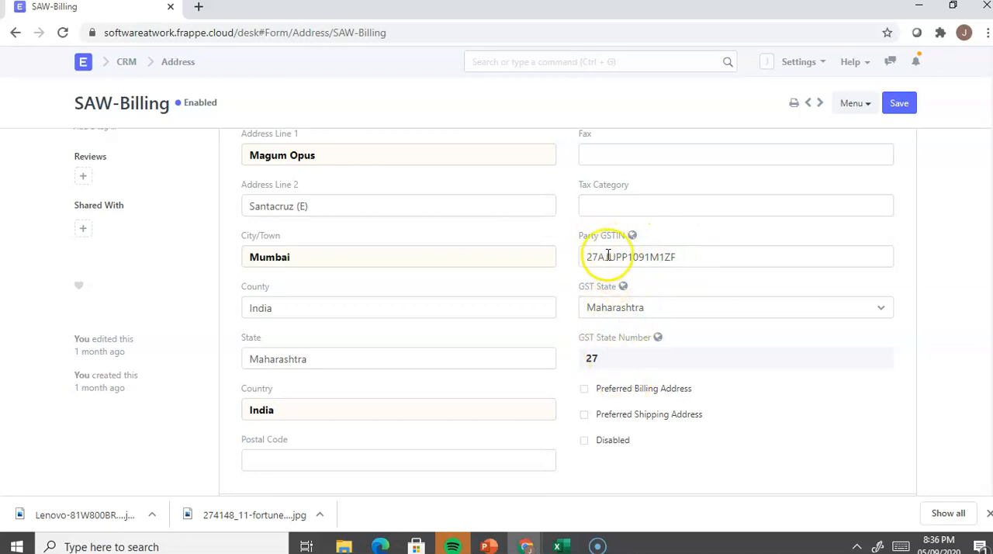
scroll(716, 321, down, 3)
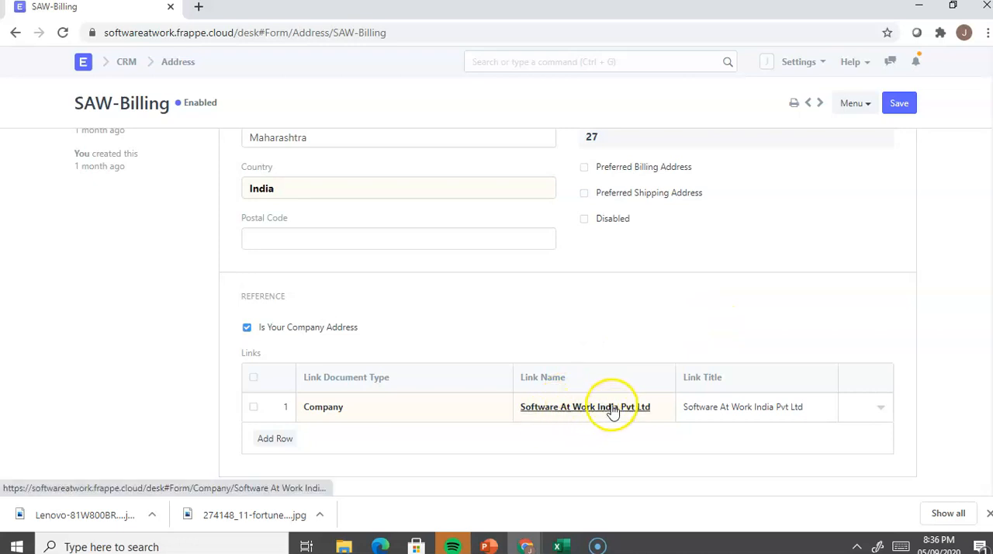
click(599, 411)
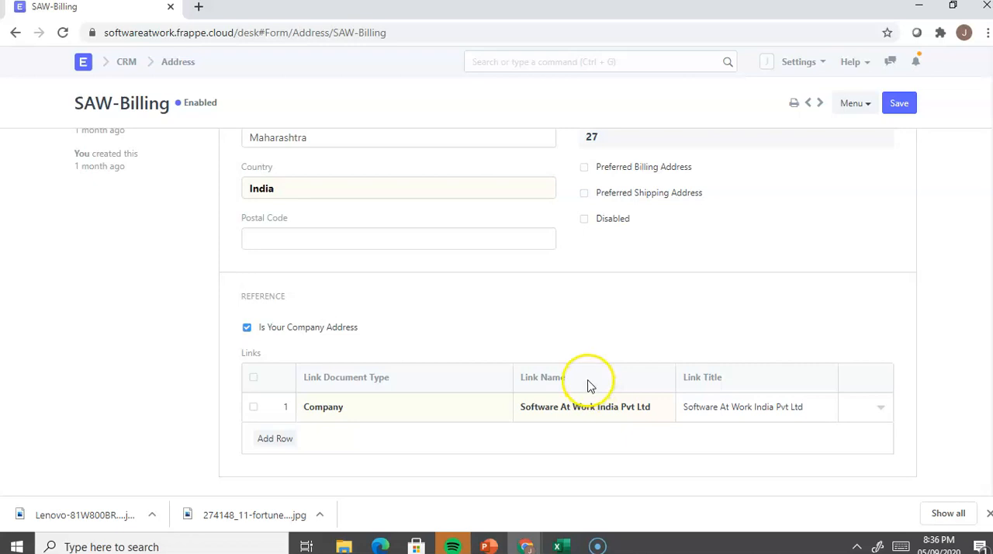
click(186, 71)
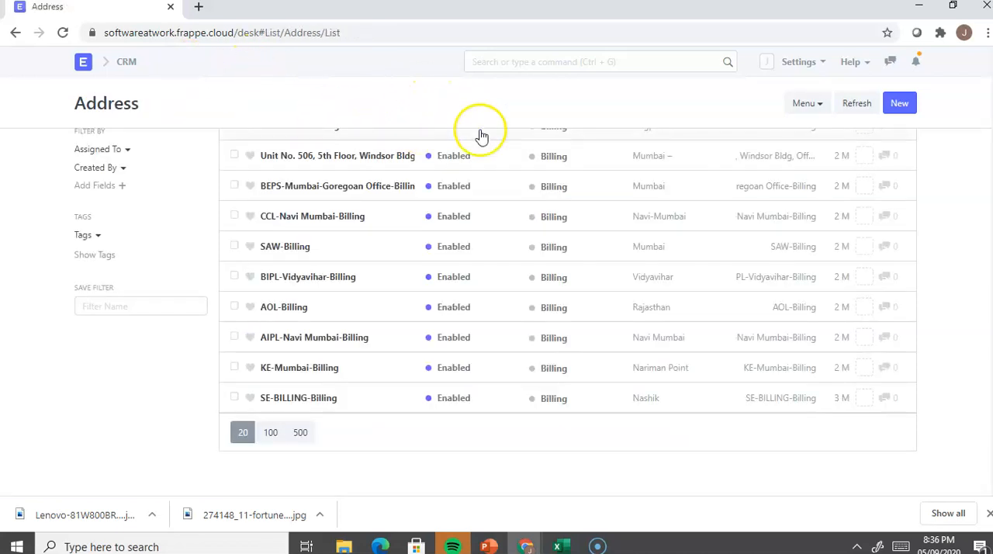
Step: Check the GST Set-Up slide in PowerPoint, and back in ERPNext search for "Item" to open the Item List
key(alt+Tab)
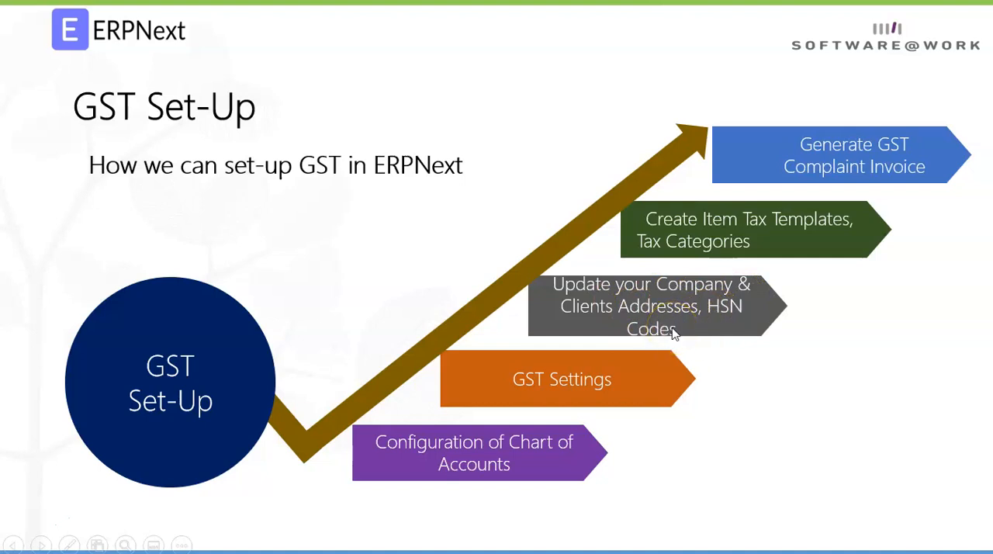
key(alt+Tab)
click(501, 61)
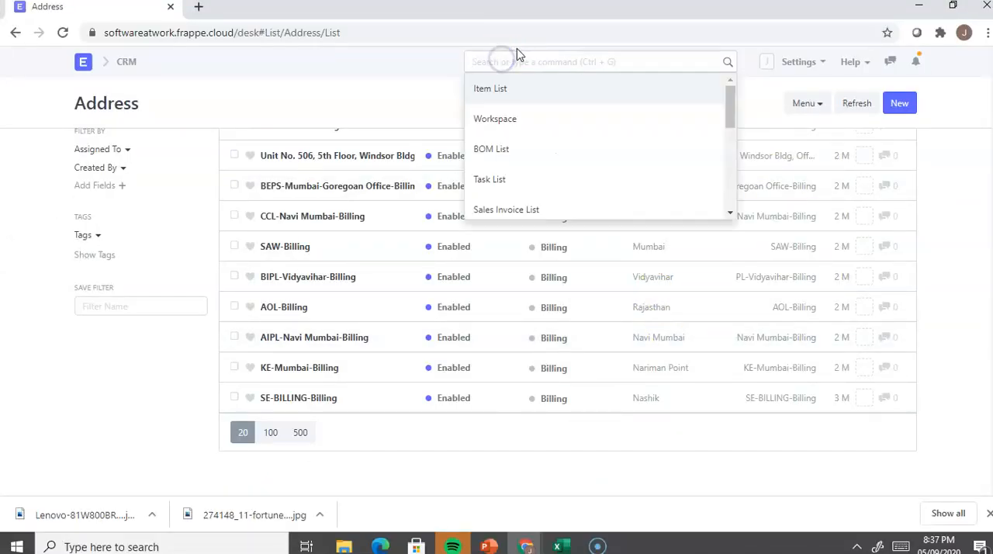
text(l)
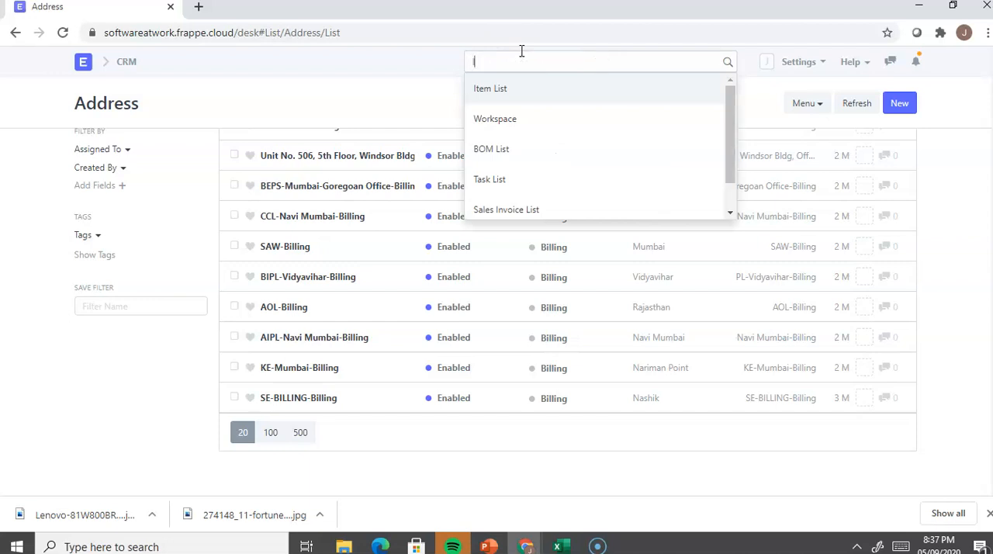
text(tem)
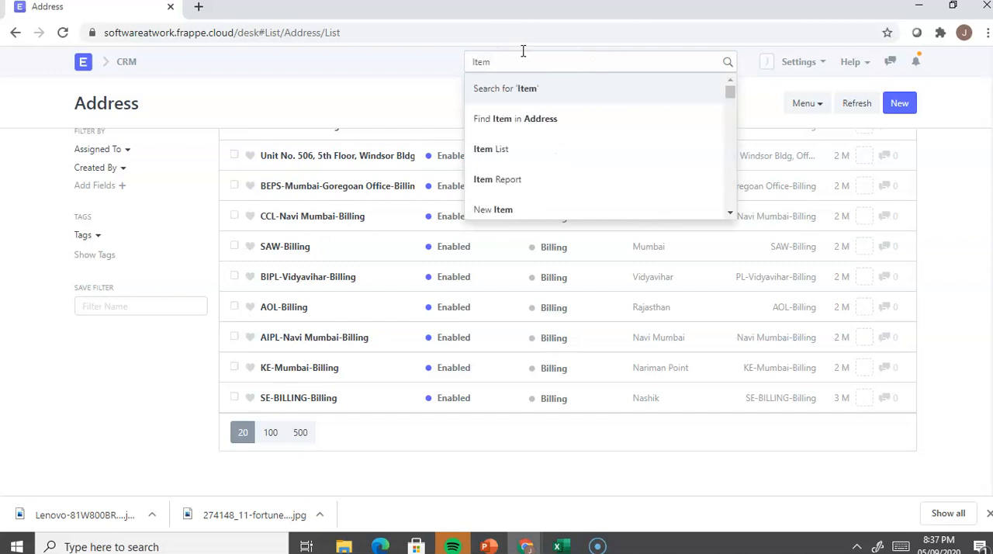
click(503, 149)
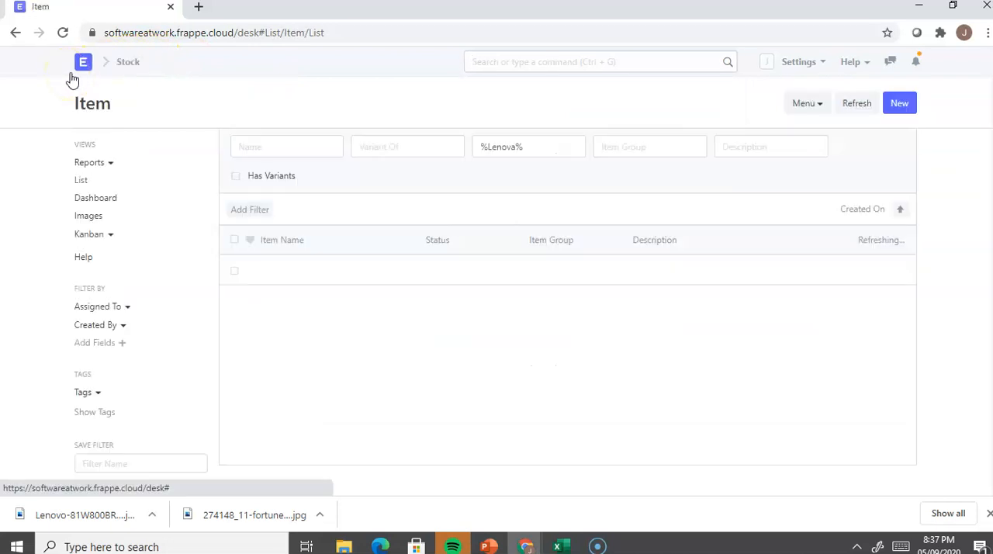
Step: Clear the Lenova filter on Item Name in the item list and open the Dell Laptop item
drag(554, 148, 460, 152)
key(BackSpace)
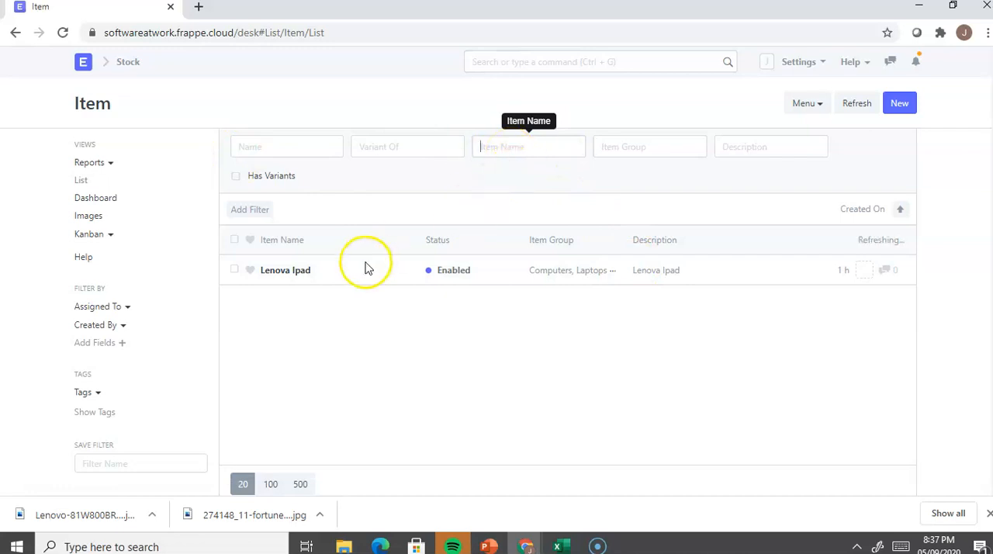
click(321, 305)
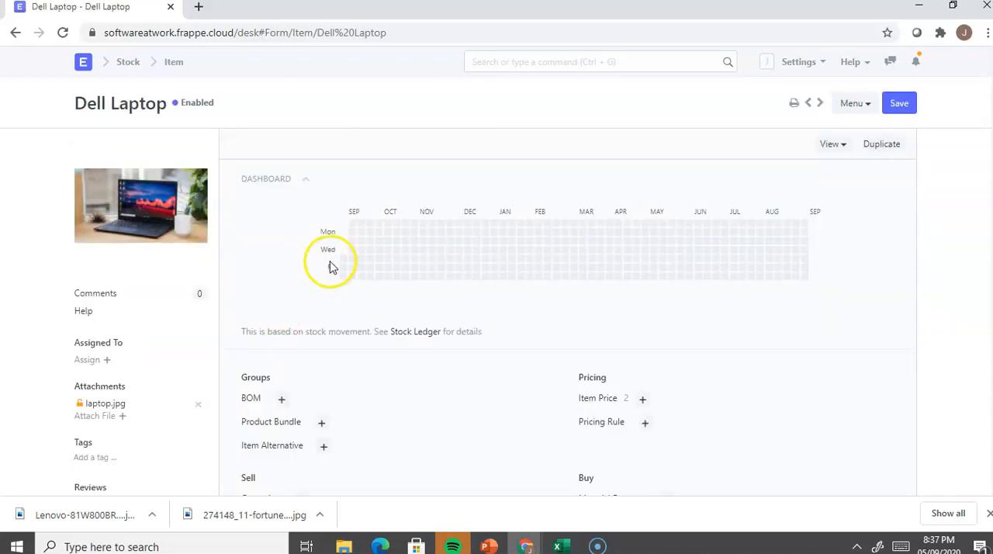
Step: Search the HSN/SAC codes for "computer" and assign code 998874 to the Dell Laptop item
scroll(329, 267, down, 9)
click(304, 303)
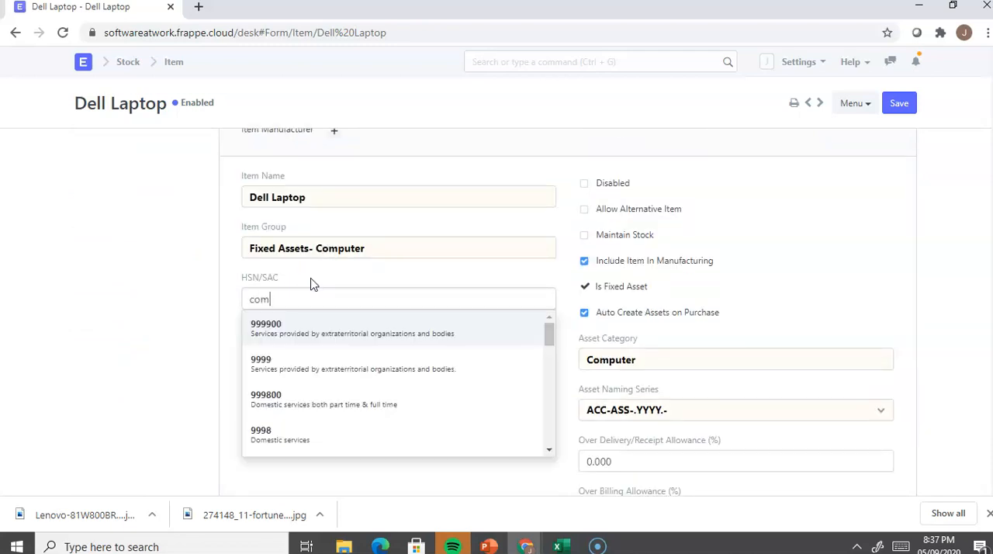
click(314, 290)
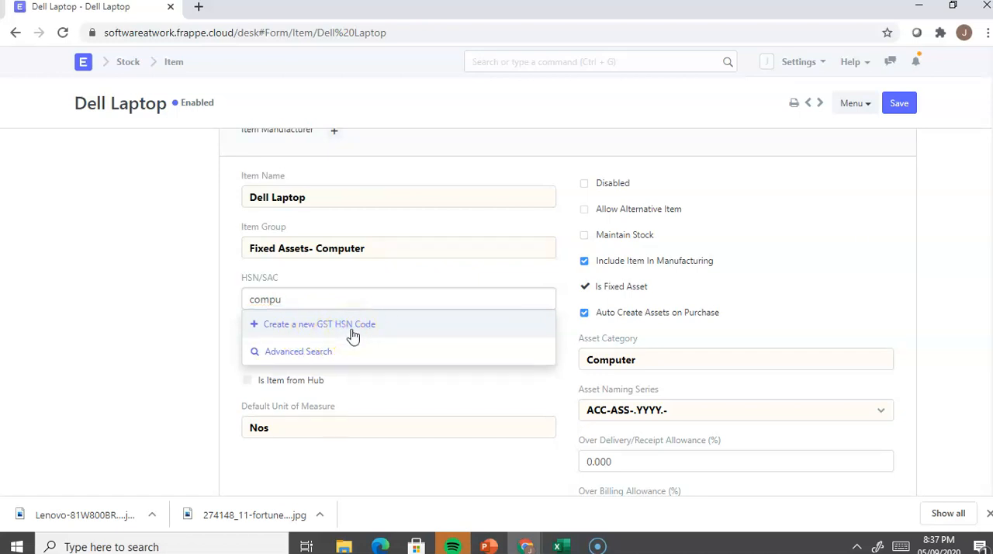
text(ter)
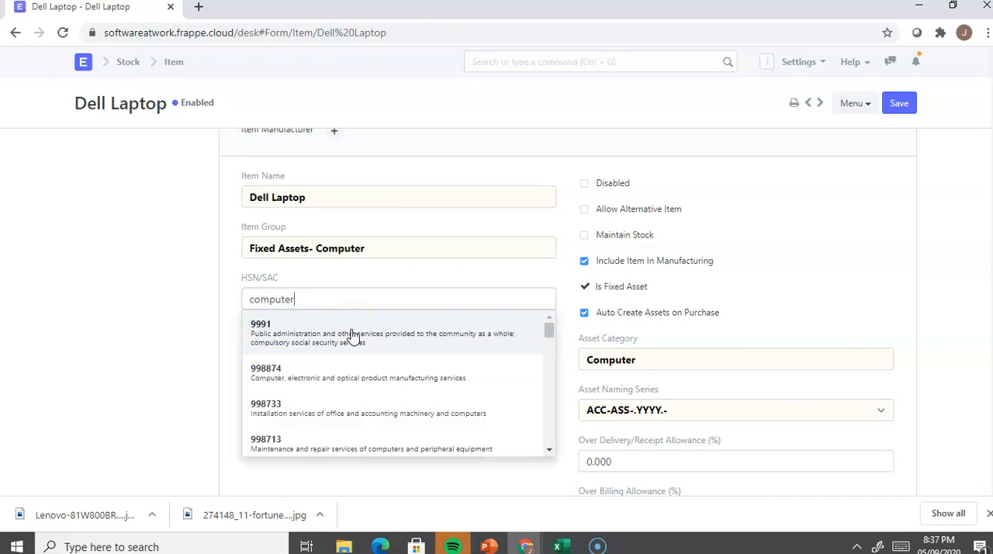
click(352, 335)
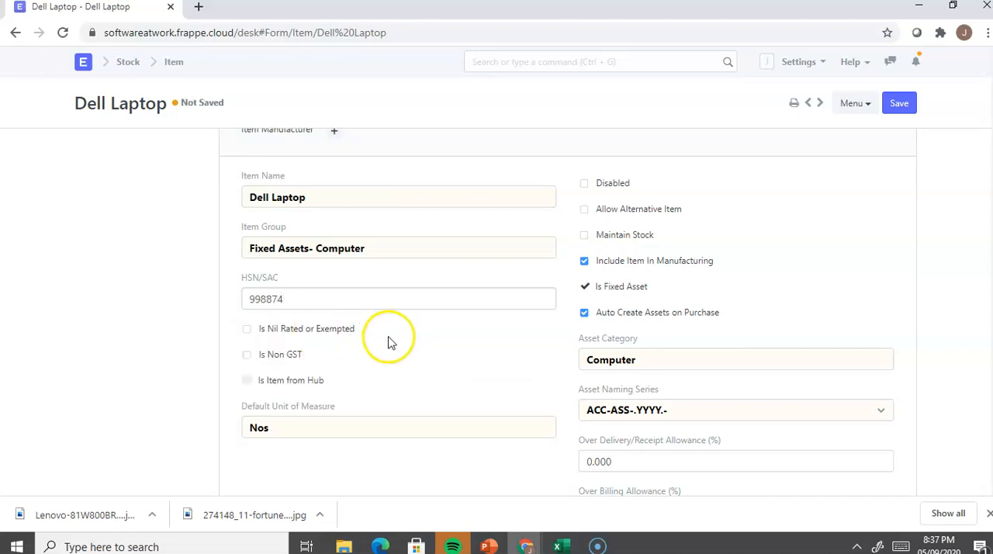
Step: Check the Item Tax table of the Dell Laptop item and save the item
scroll(382, 337, down, 2)
scroll(383, 337, down, 12)
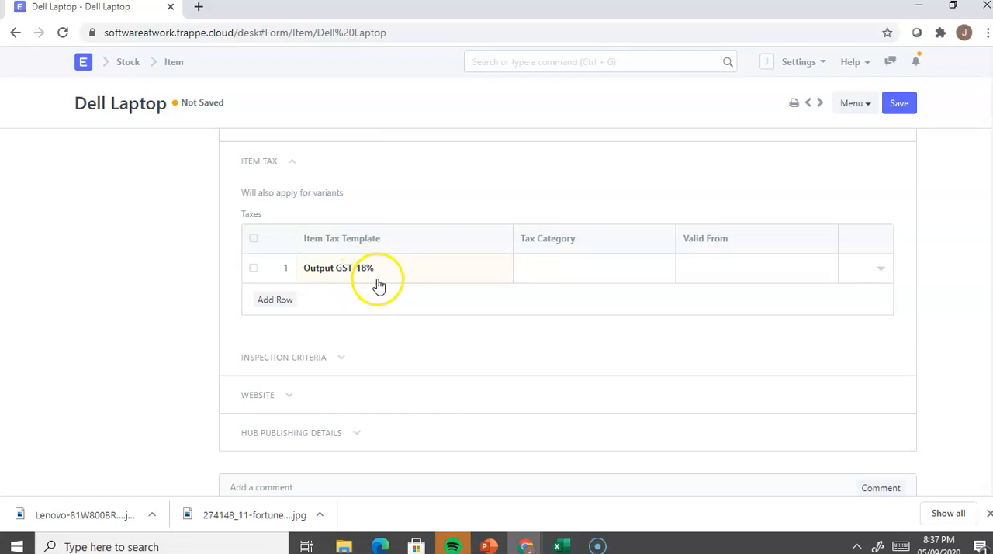
scroll(396, 353, down, 3)
scroll(395, 352, up, 10)
scroll(478, 285, up, 7)
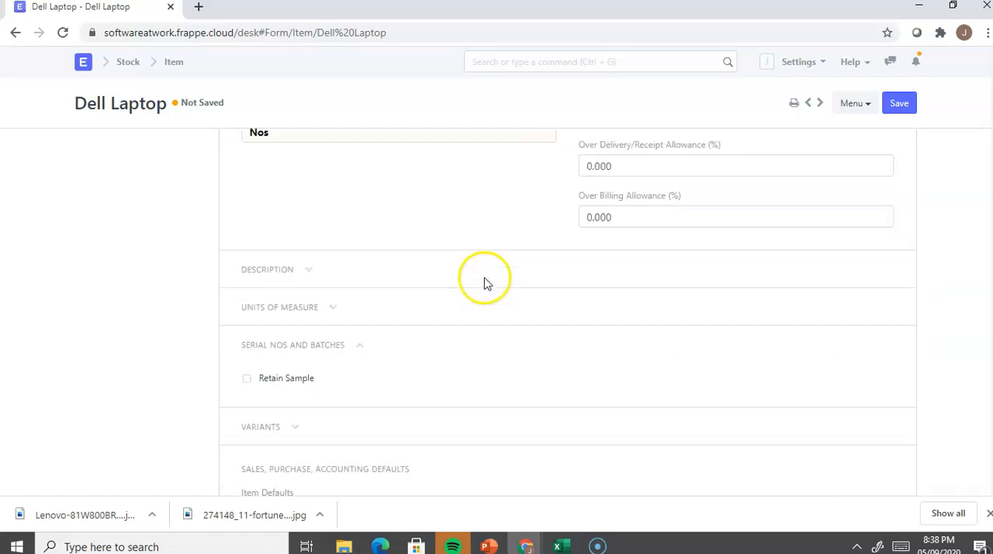
click(900, 103)
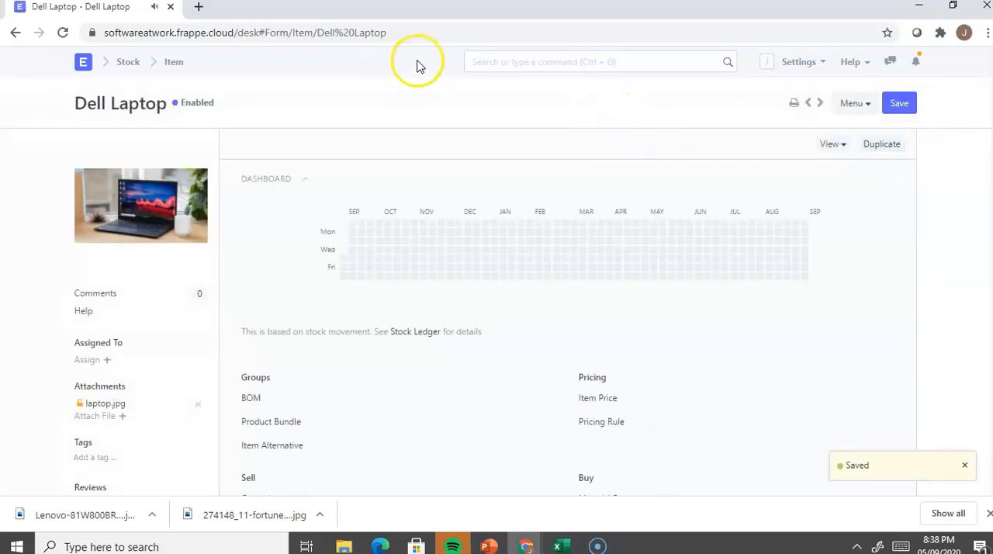
Step: Return to the item list, filter Item Name by "Lenova" and open the Lenova Ipad item
click(165, 68)
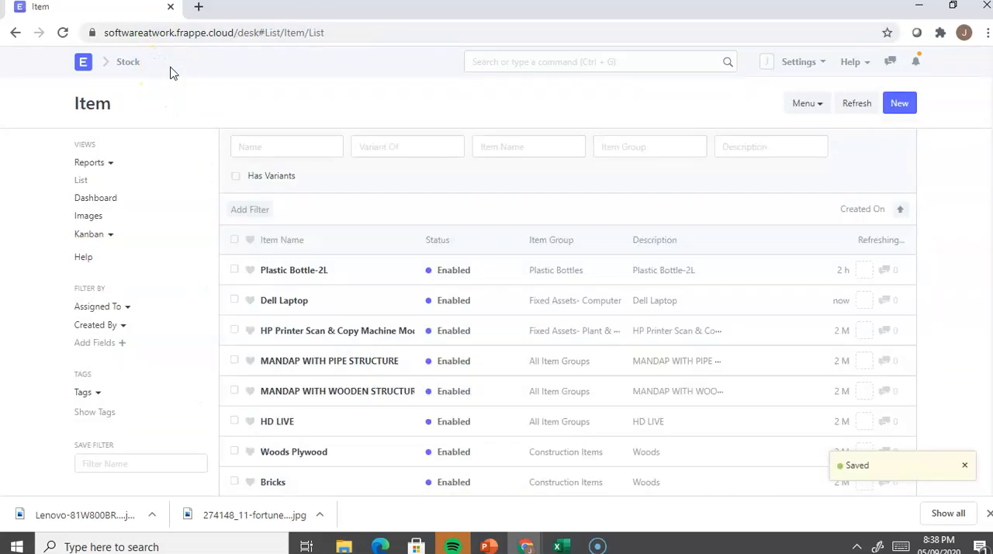
click(514, 149)
text(Lenova)
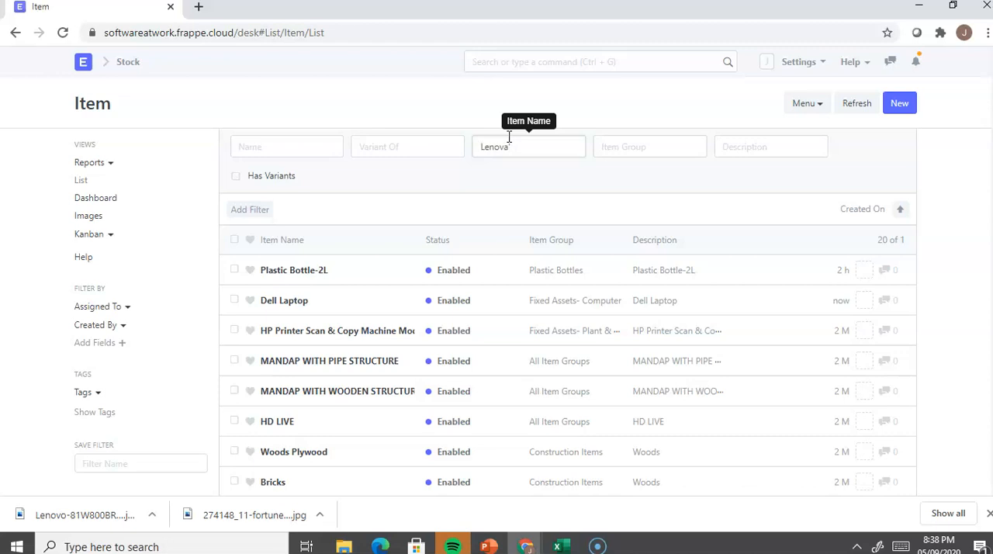
click(525, 139)
click(510, 152)
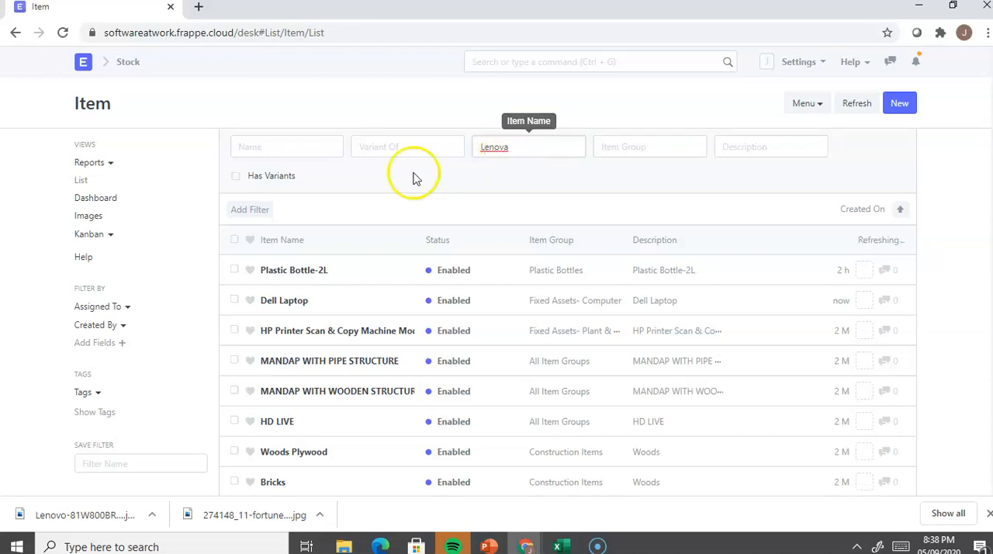
click(382, 283)
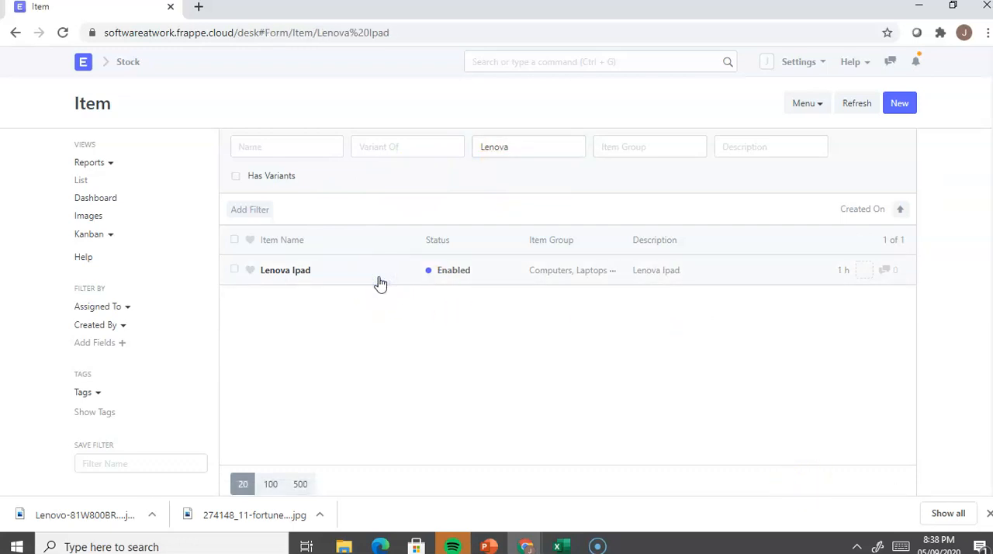
click(389, 283)
Step: Review the HSN/SAC code and item group of the Lenova Ipad item, and return to the item list
click(406, 321)
scroll(405, 321, down, 5)
scroll(405, 322, down, 4)
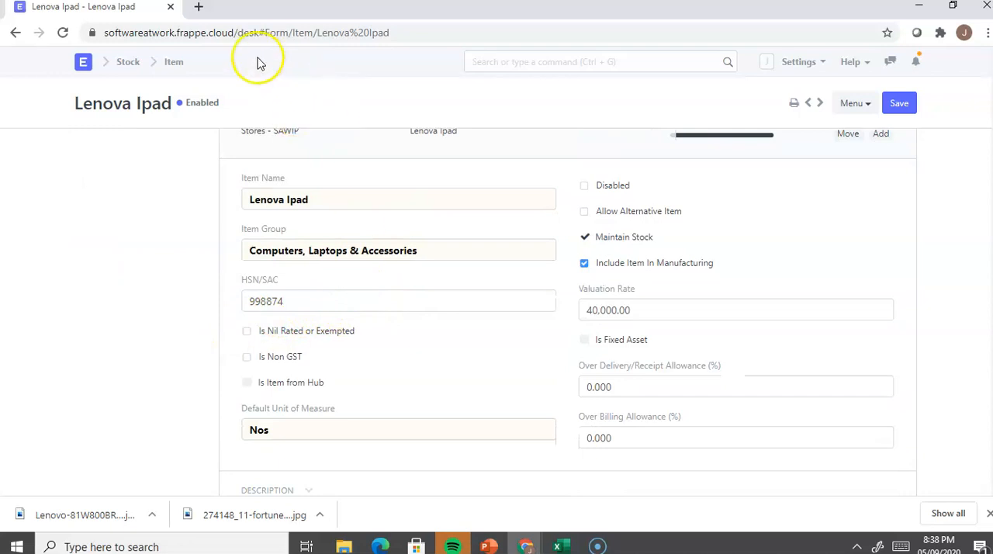
click(178, 61)
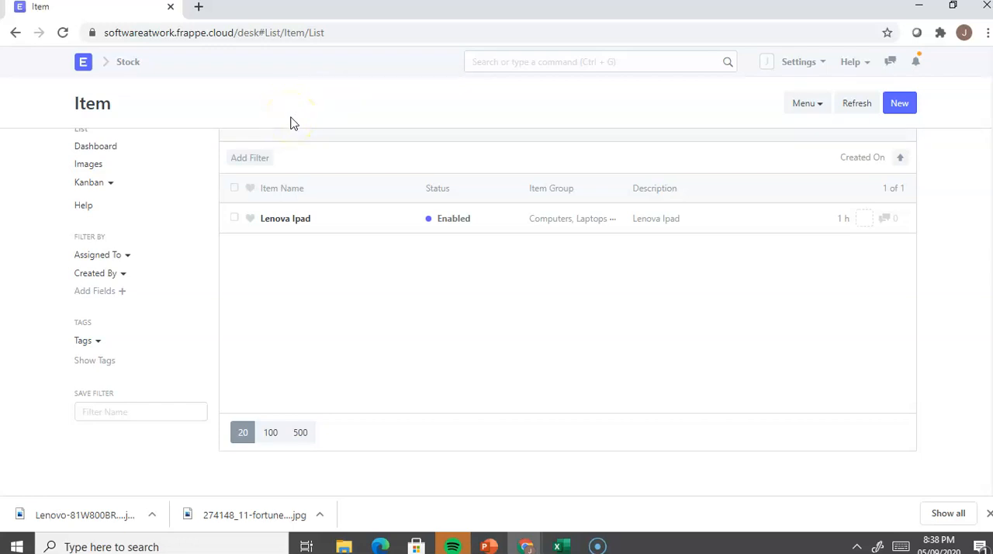
Step: Check the GST Set-Up slide in PowerPoint, and from the ERPNext home desk search for "Item Tax" to open the Item Tax Template List
key(alt+Tab)
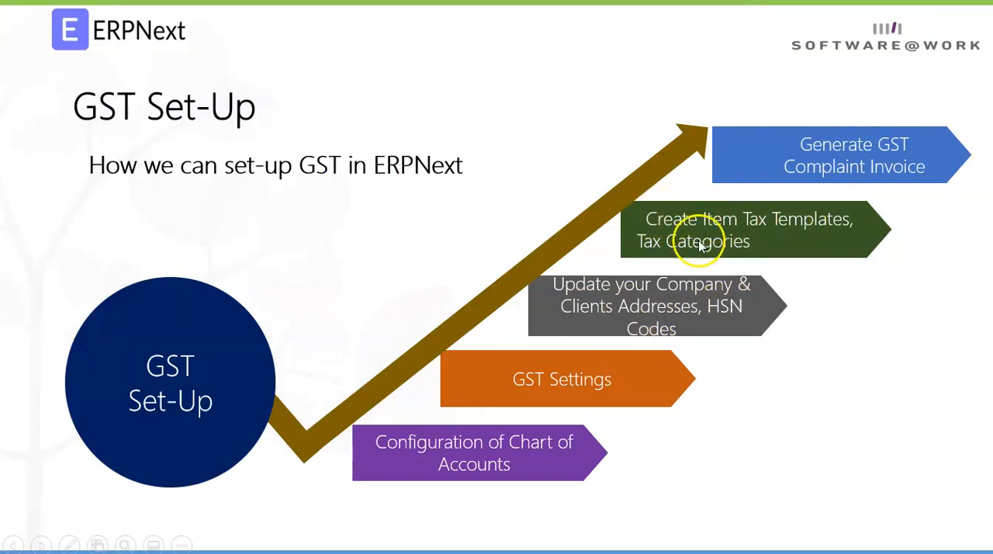
key(alt+Tab)
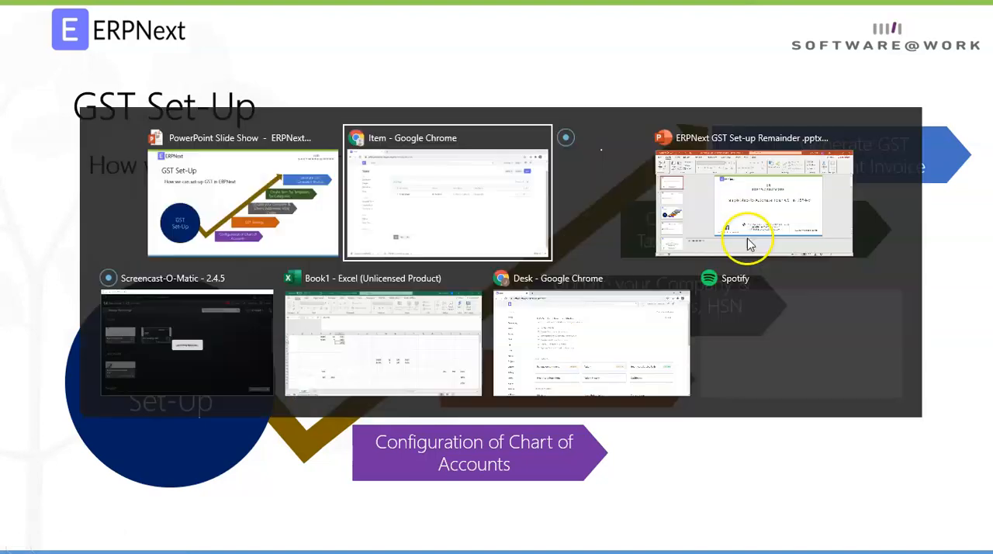
click(83, 66)
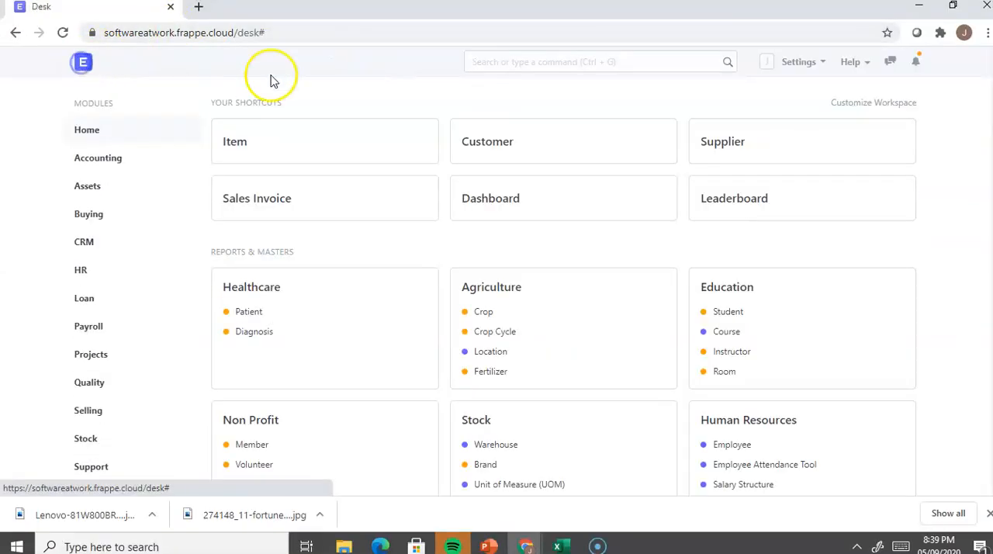
click(506, 65)
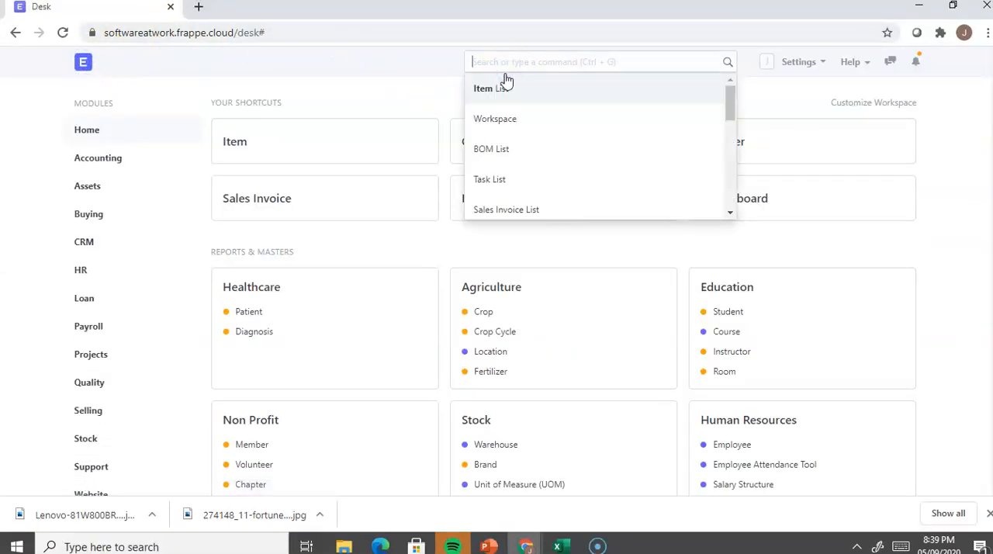
text(Item Tax)
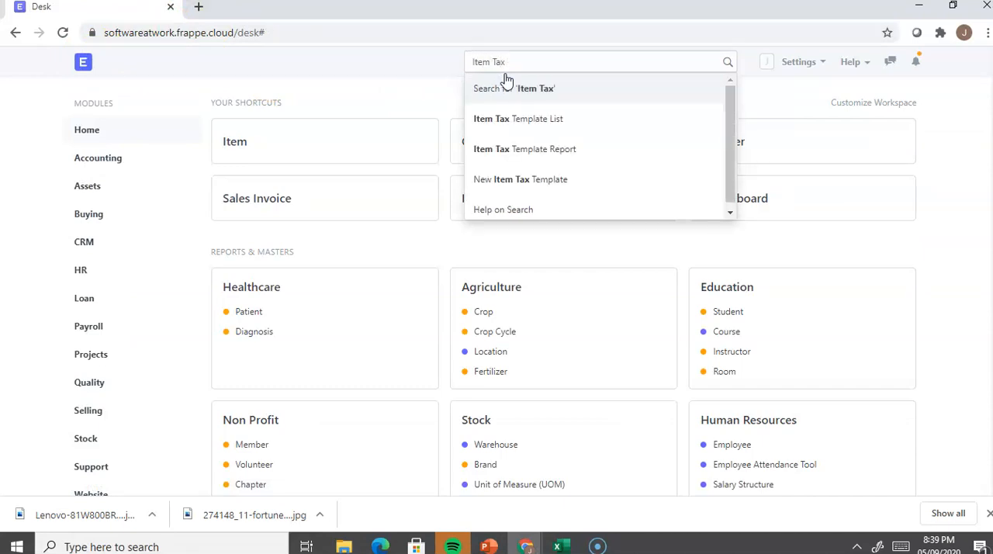
click(511, 118)
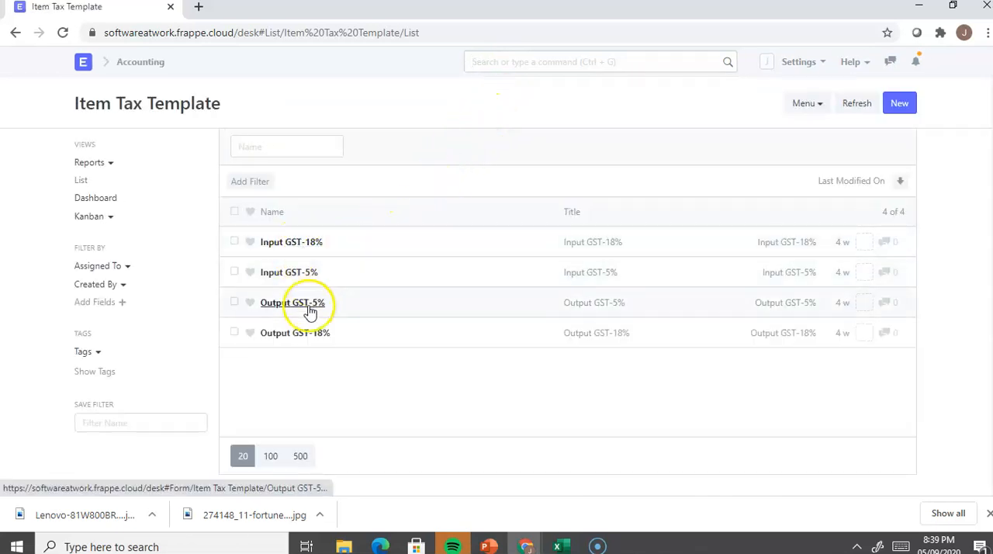
Step: Open the Input GST-18% item tax template and examine its SGST, CGST and IGST tax rates
click(293, 243)
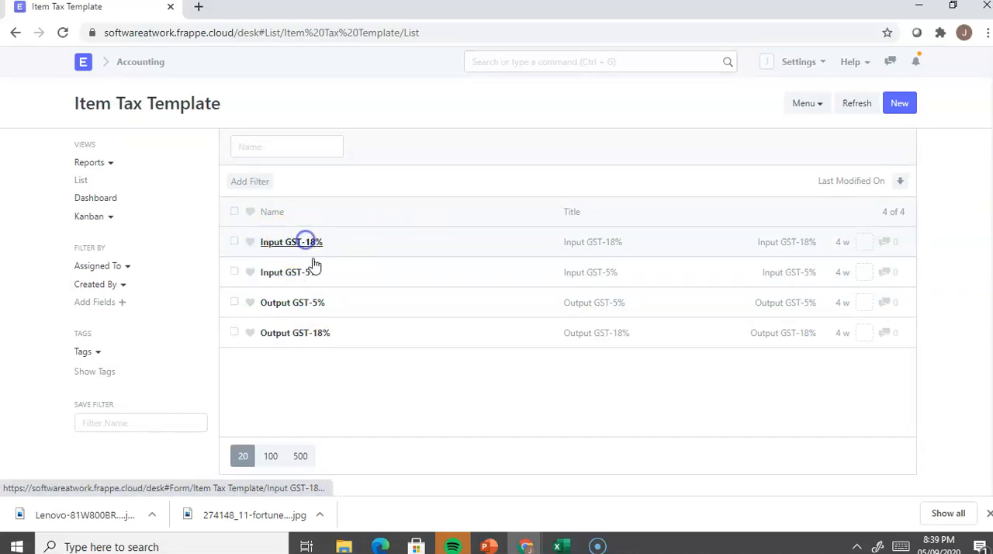
click(299, 241)
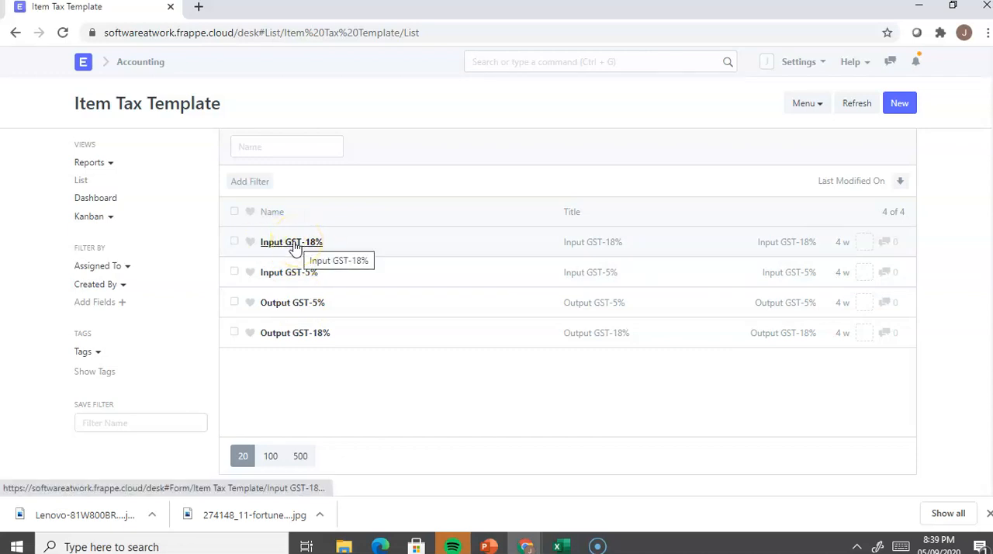
click(288, 246)
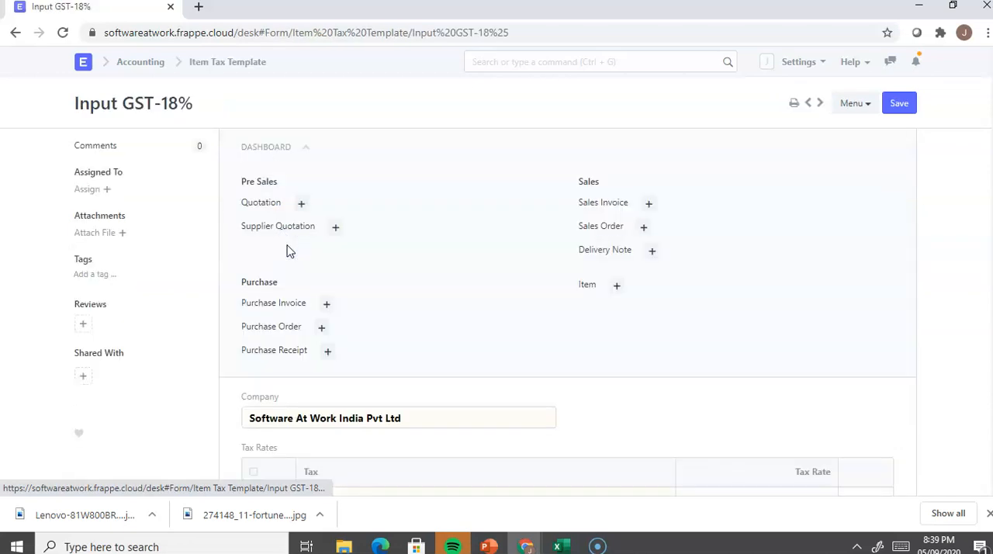
scroll(366, 206, down, 3)
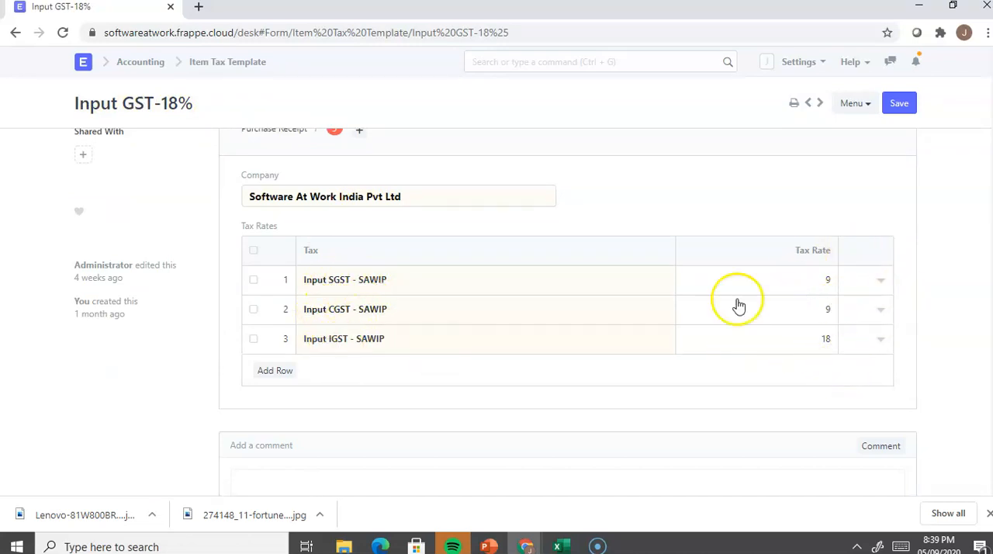
Step: Open the Output GST-18% item tax template, examine its SGST, CGST and IGST tax rates, and return to the template list
scroll(499, 240, up, 2)
click(17, 34)
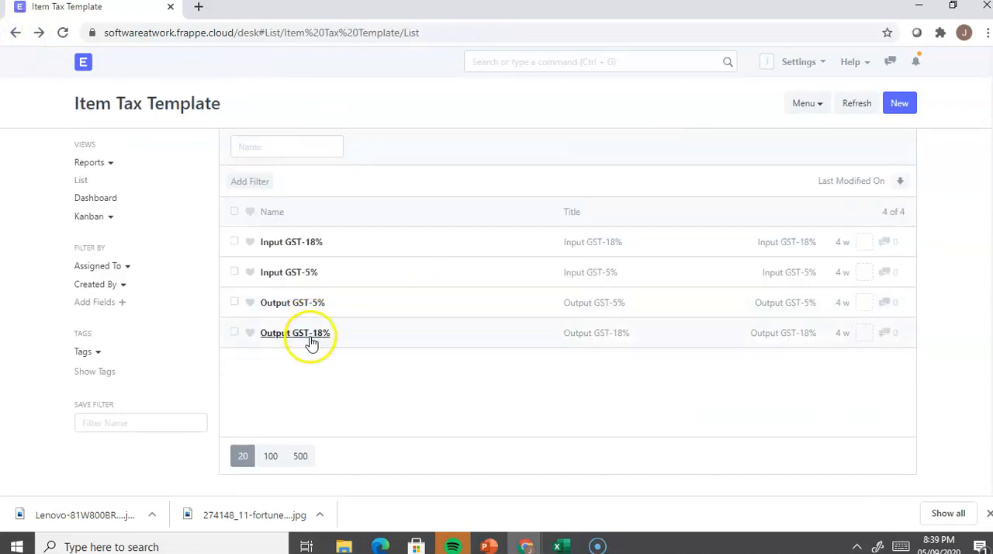
click(308, 336)
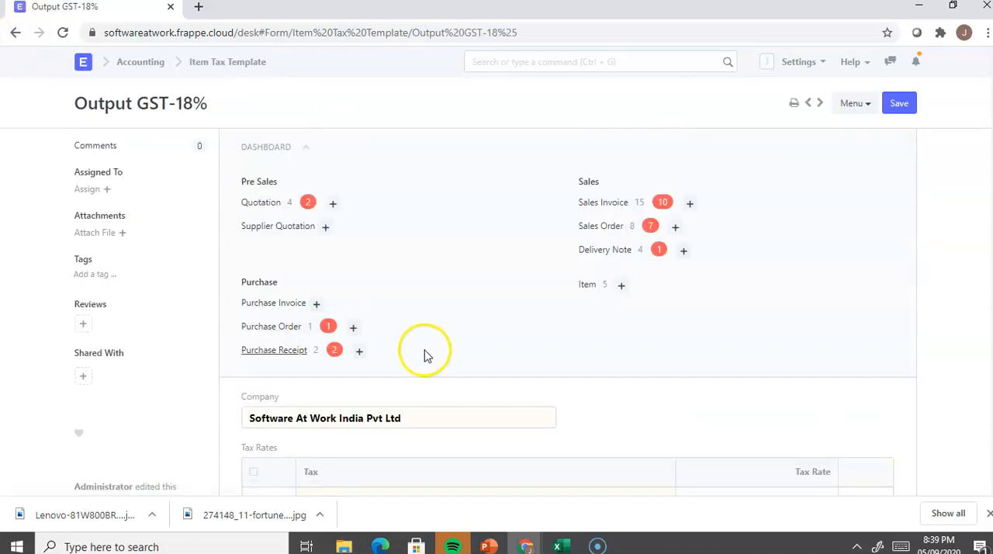
scroll(421, 353, down, 2)
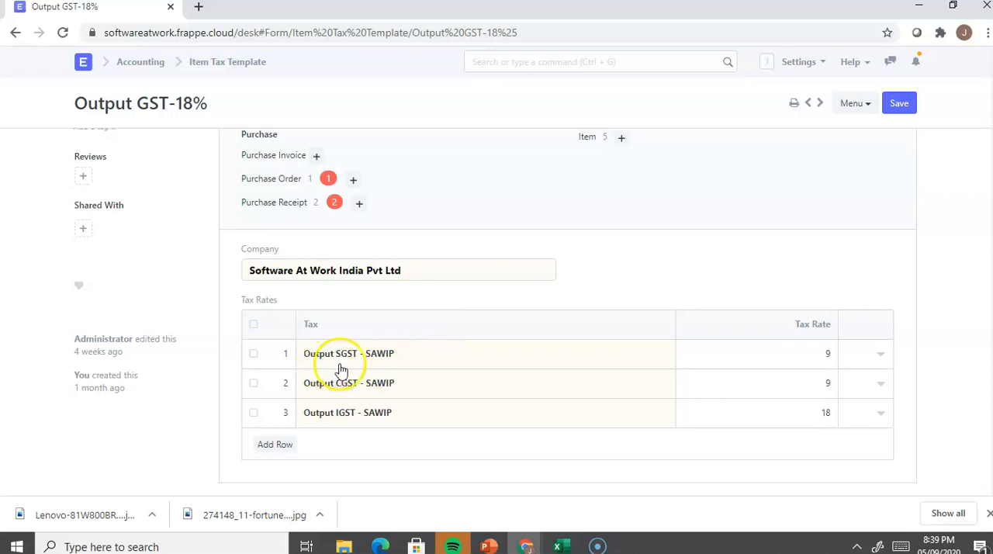
click(410, 353)
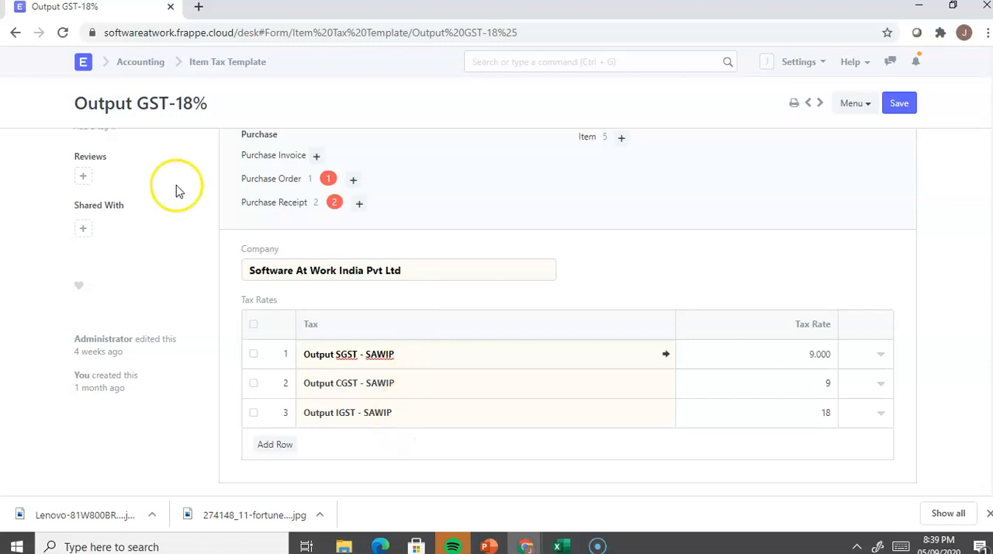
click(215, 67)
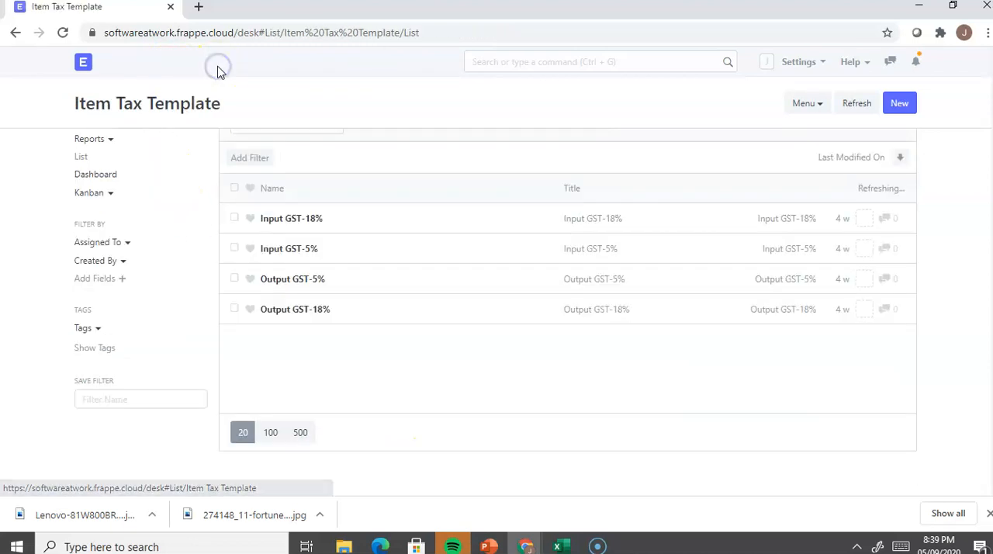
Step: Create an item tax template titled "Output GST-12%" with Output SGST - SAWIP at a tax rate of 6 in the first row
click(897, 105)
click(430, 168)
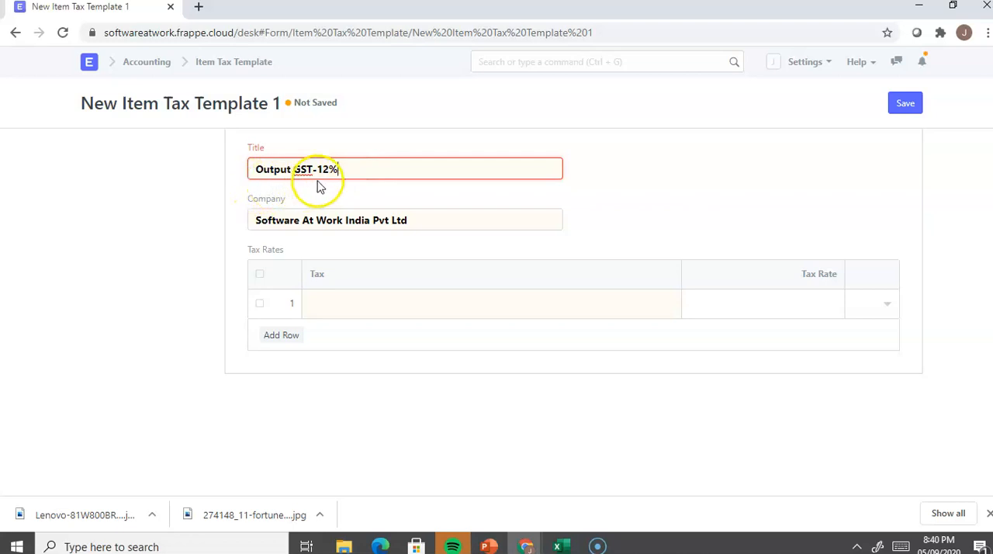
click(353, 296)
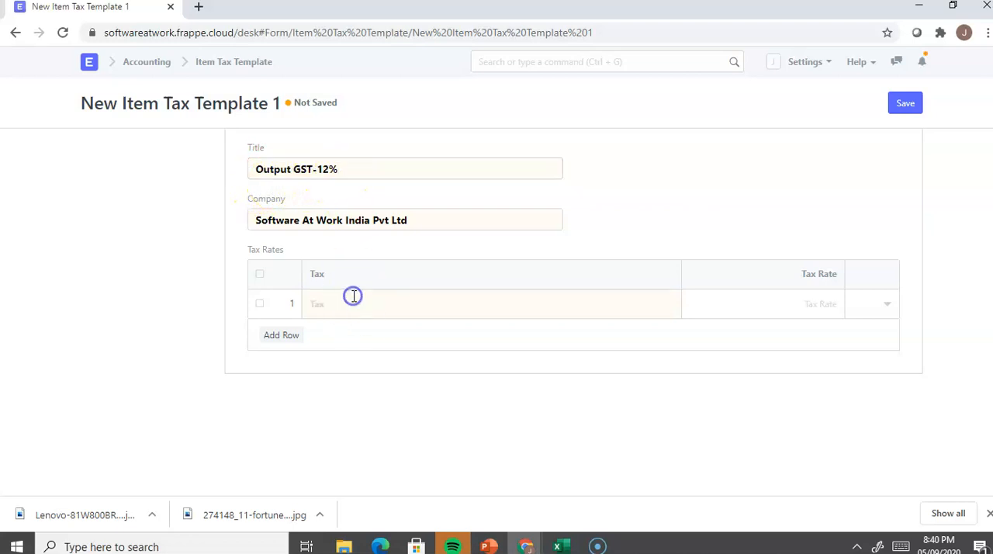
text(out)
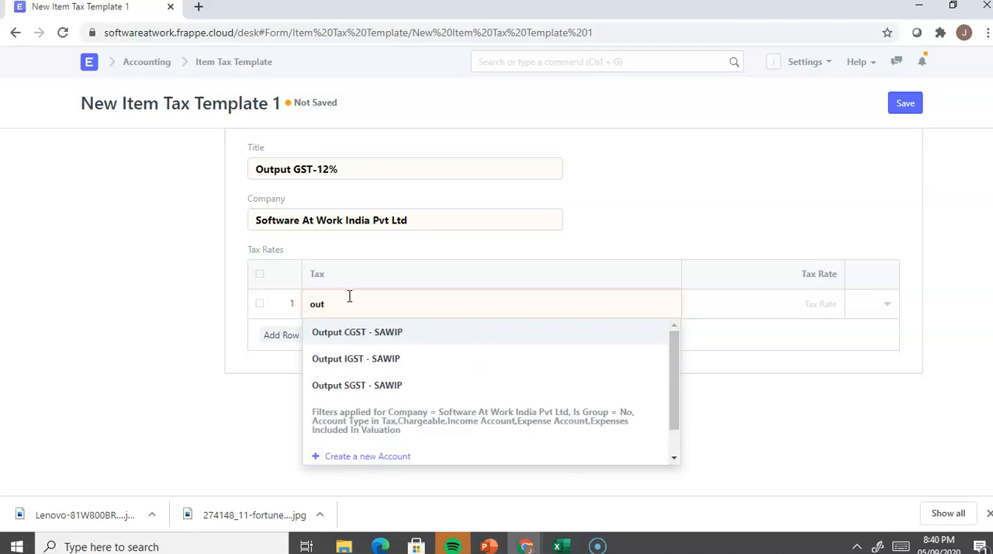
click(357, 385)
click(775, 306)
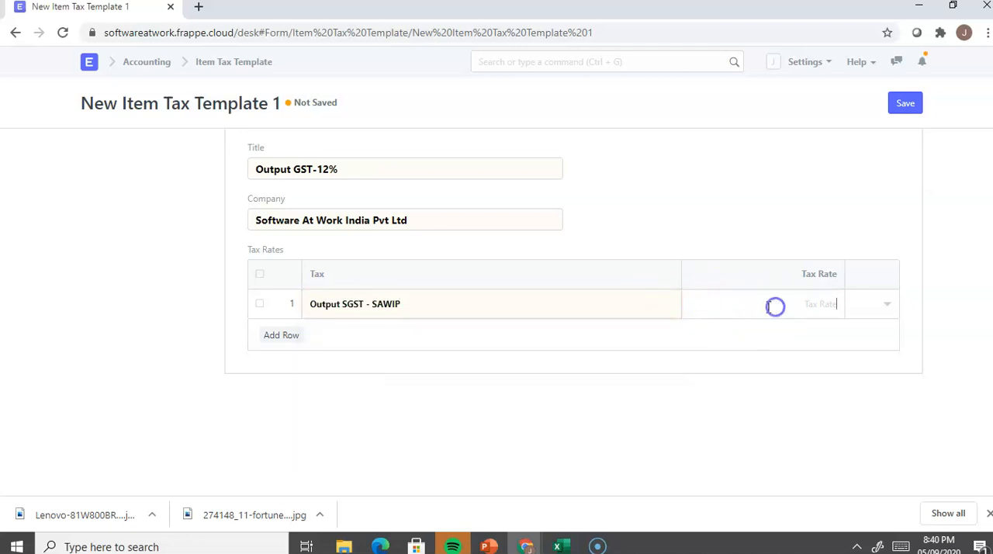
Step: Add a second tax row for Output CGST - SAWIP with a tax rate of 6
click(279, 335)
click(325, 332)
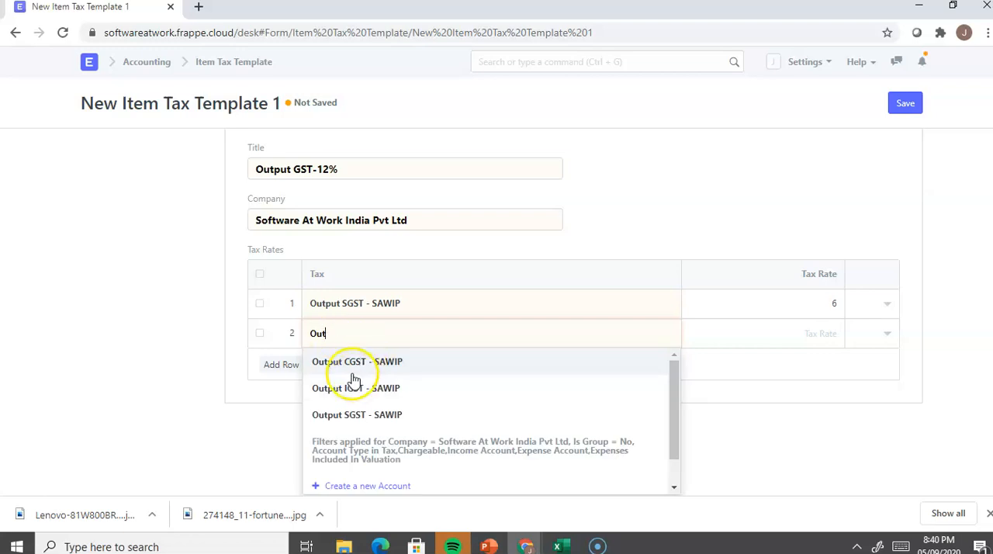
click(353, 376)
click(797, 332)
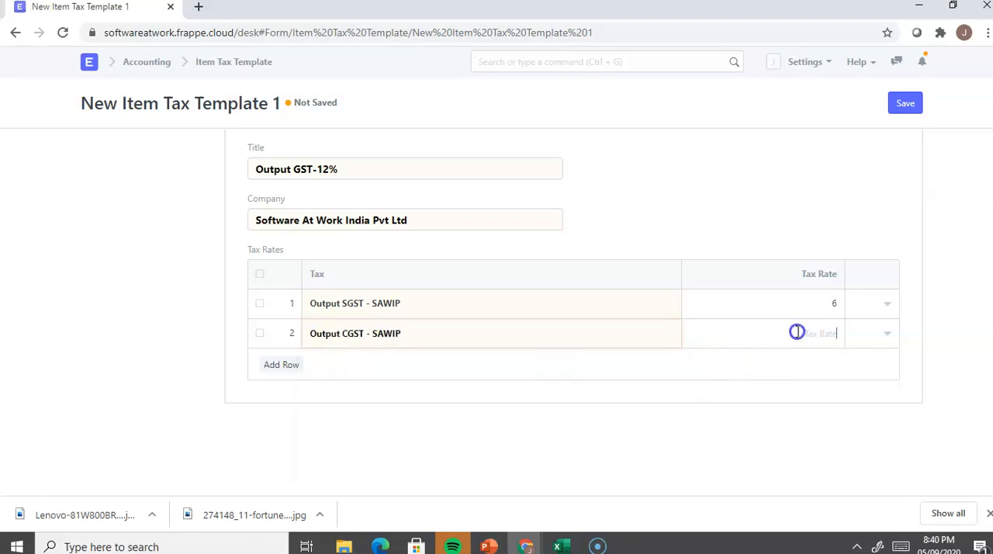
text(6)
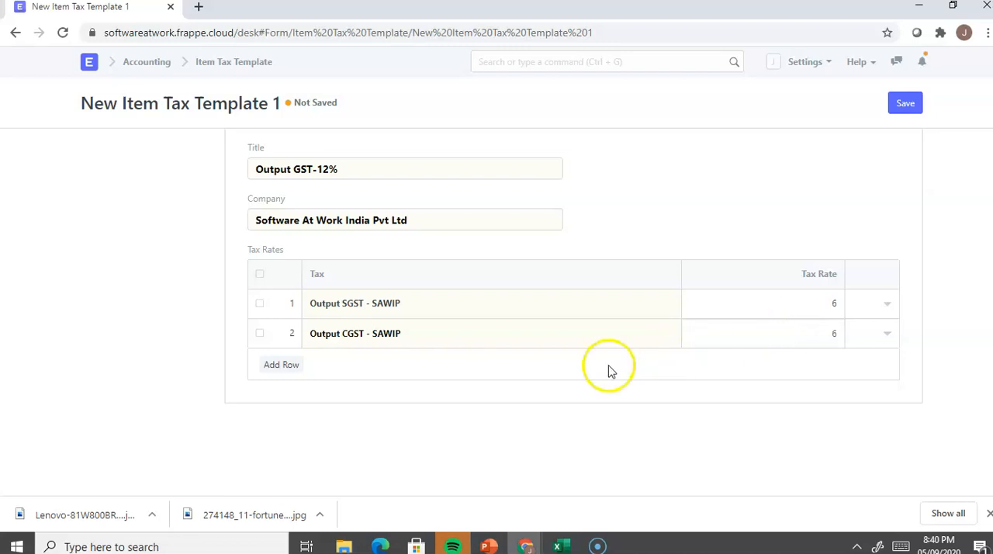
Step: Add a third tax row for Output IGST - SAWIP with its tax rate and save the item tax template
click(289, 363)
click(338, 354)
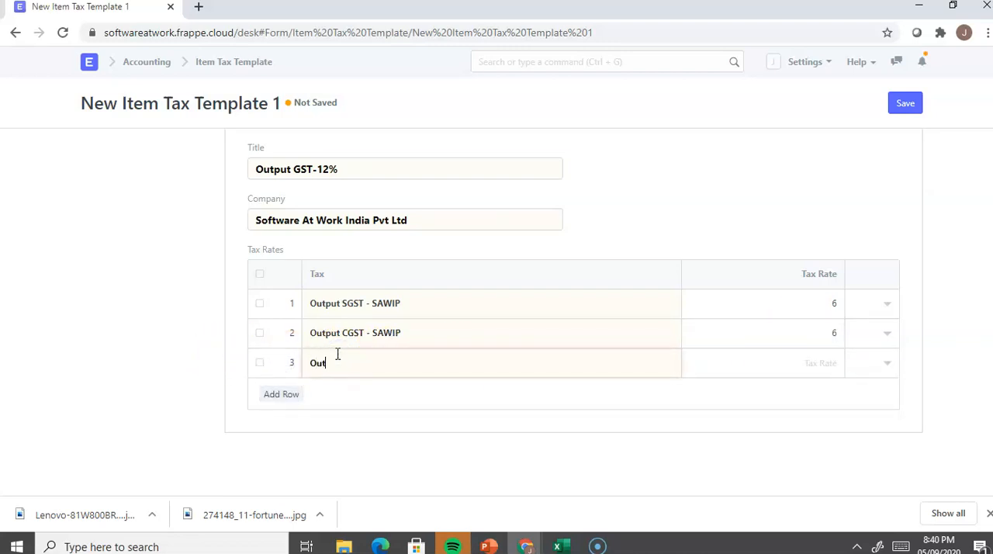
text(Out)
click(335, 416)
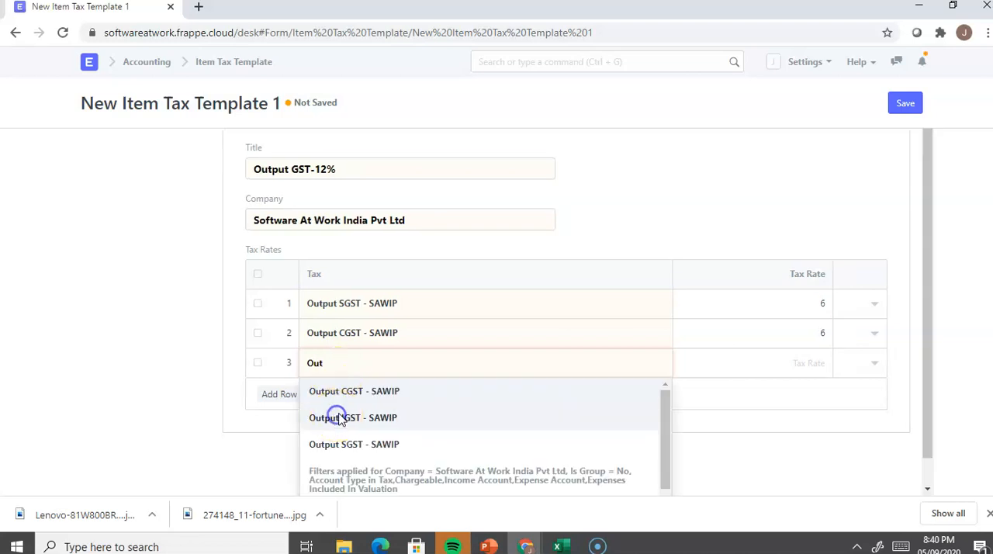
click(755, 362)
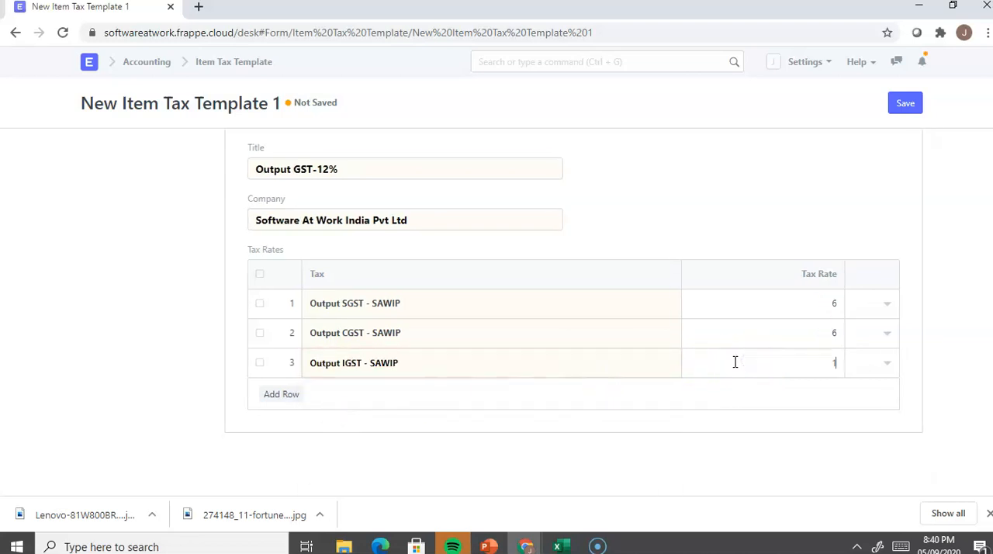
click(657, 219)
click(905, 104)
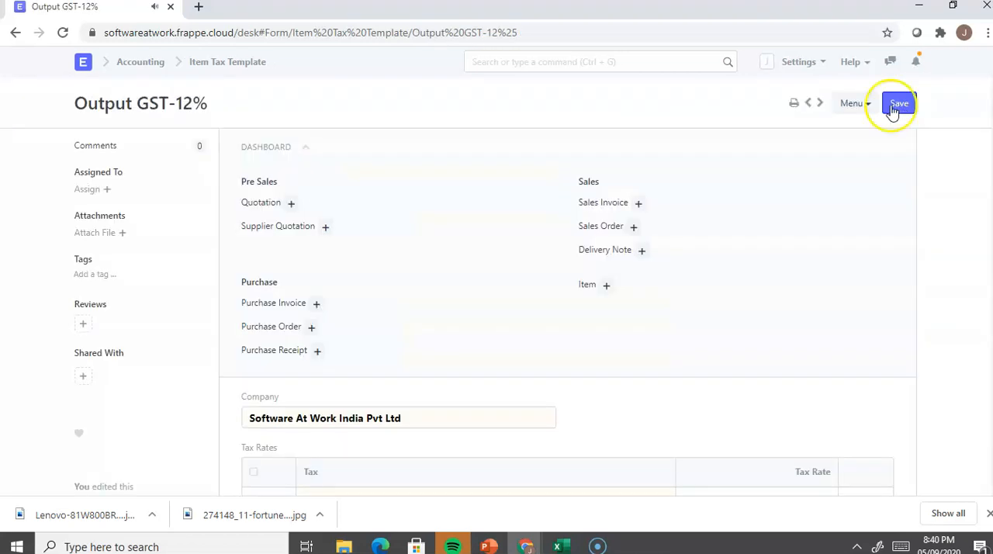
Step: Return to the item tax template list, then search for "Tax cat" and open the Tax Category List
click(203, 62)
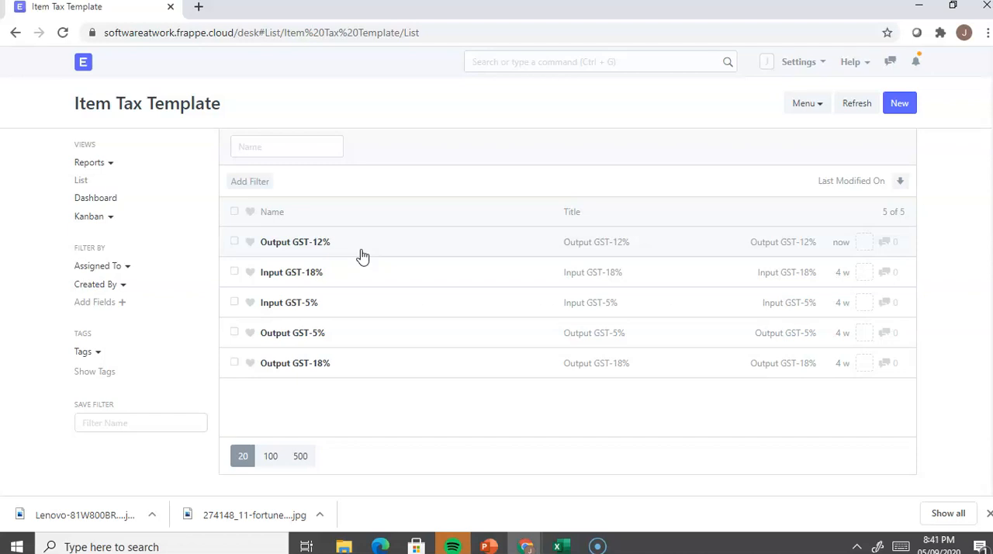
click(481, 68)
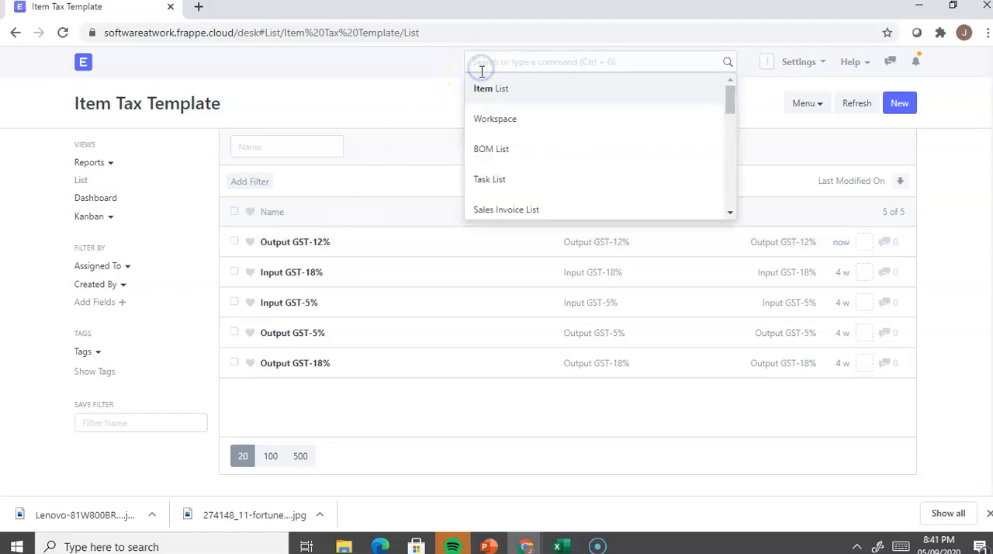
text(Tax cat)
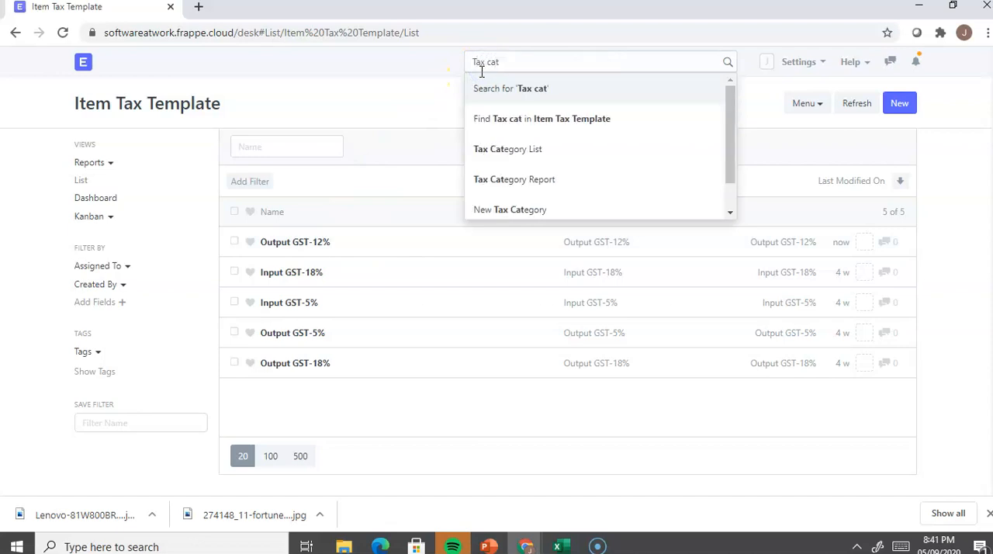
click(504, 148)
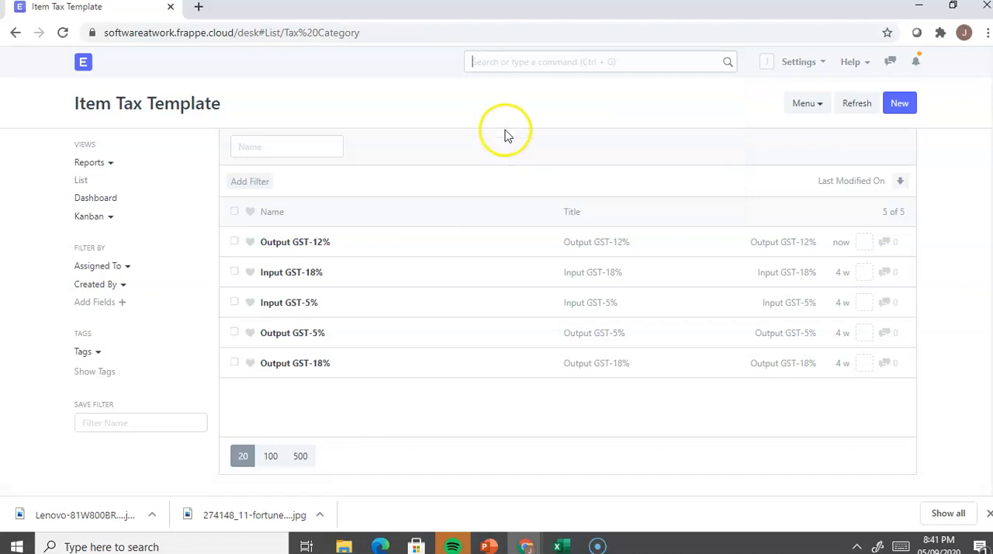
click(492, 60)
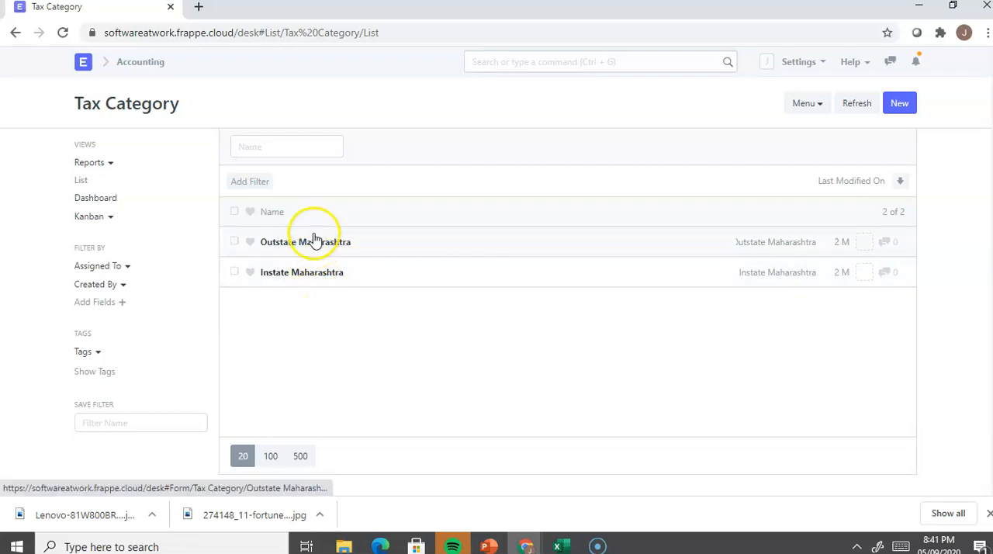
Step: Open the Instate Maharashtra tax category, examine its Source State and Is Inter State settings, and return to the list
click(312, 281)
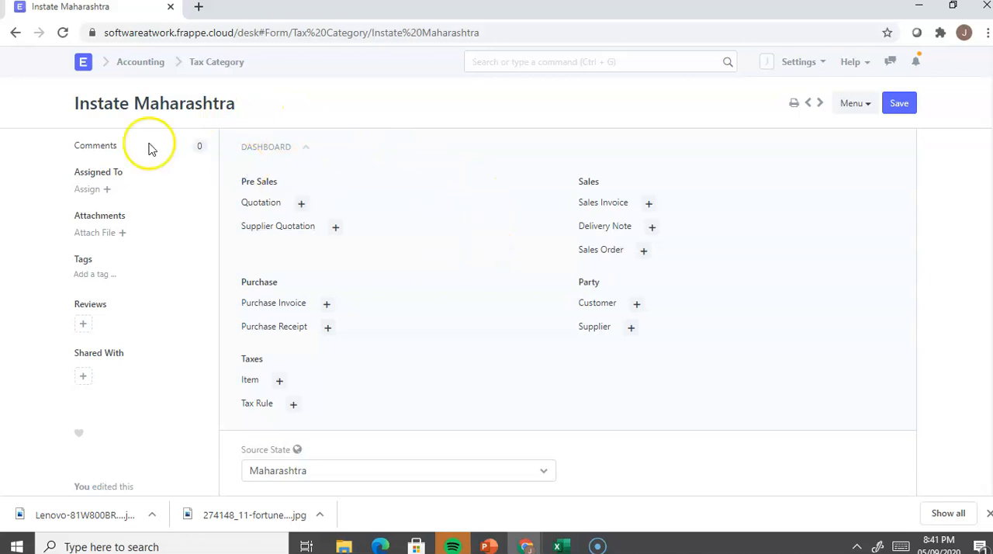
scroll(492, 247, down, 2)
scroll(492, 246, down, 1)
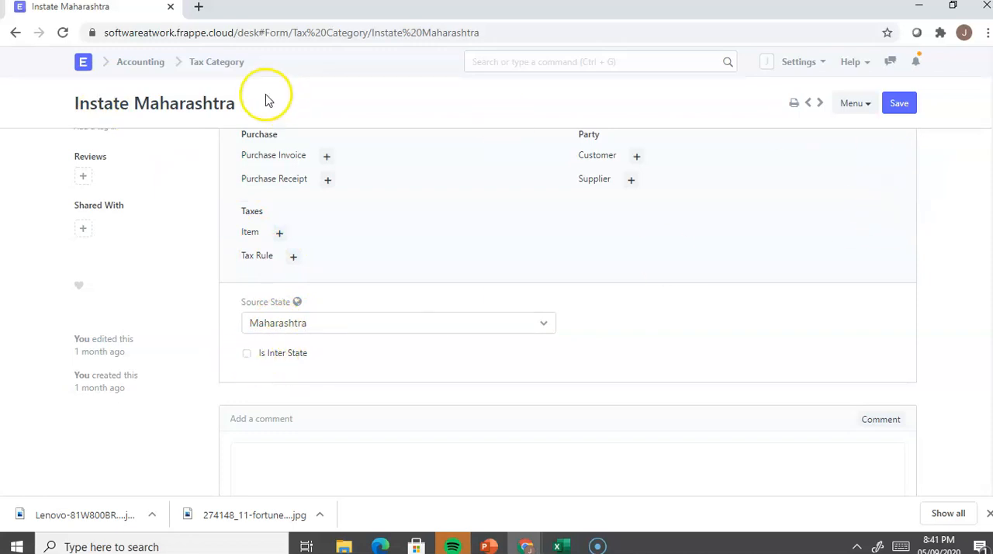
click(233, 64)
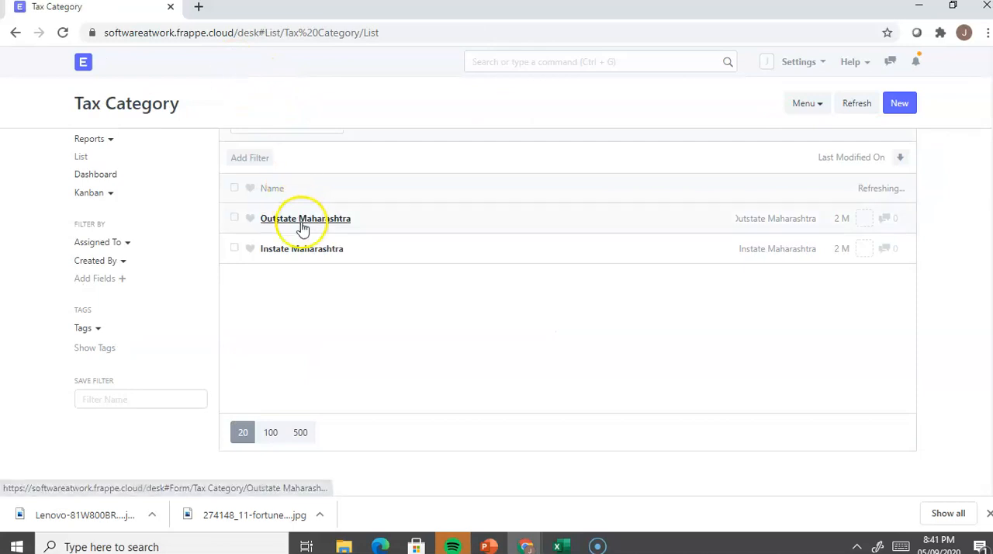
Step: Check the Source State and Is Inter State settings of the Outstate Maharashtra tax category, and return to the list
click(304, 224)
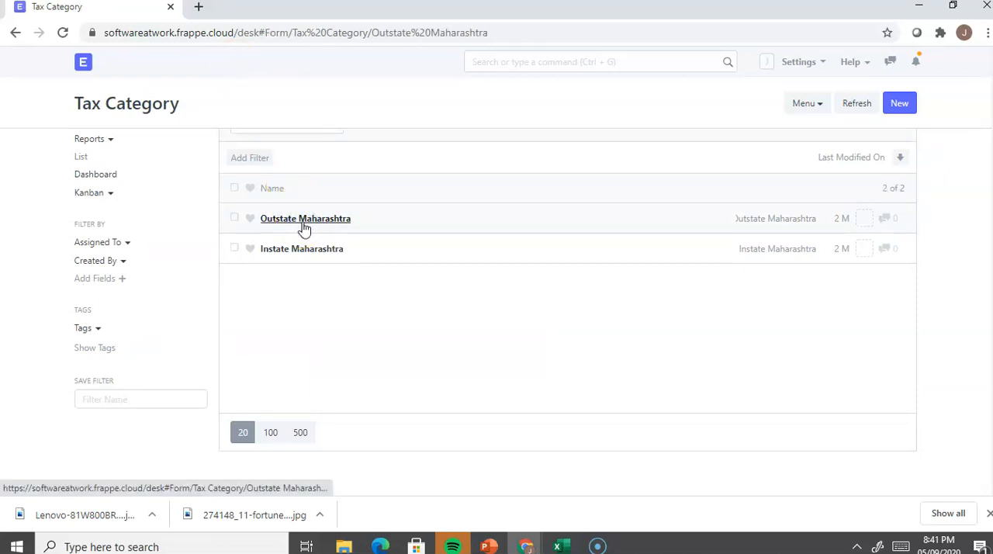
scroll(346, 259, down, 2)
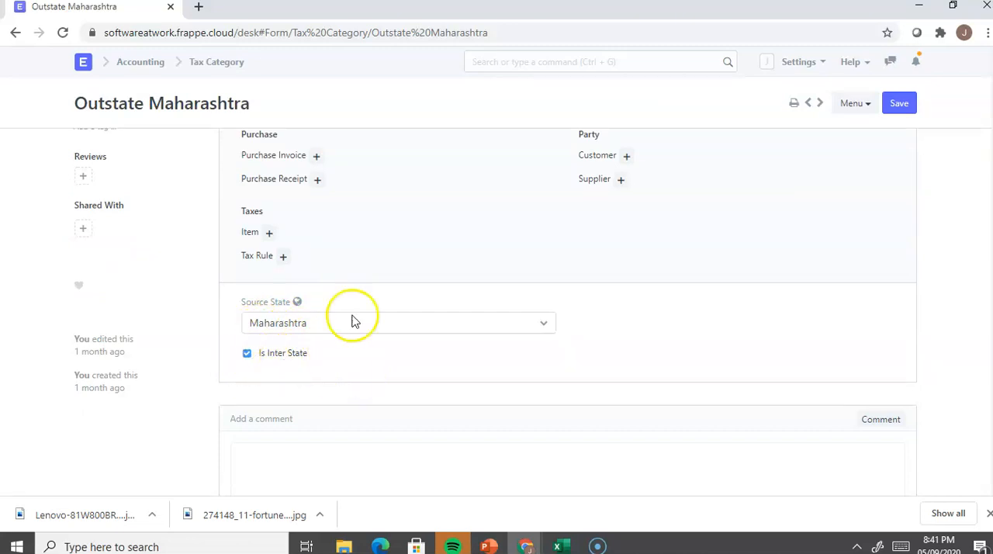
click(211, 61)
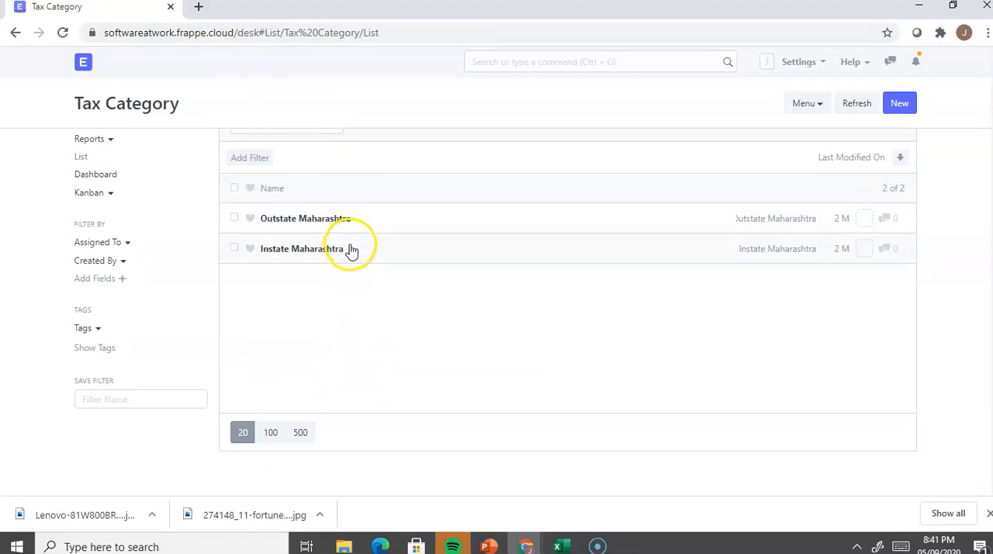
Step: Search for "sales tax" and open the Sales Taxes and Charges Template List
click(508, 58)
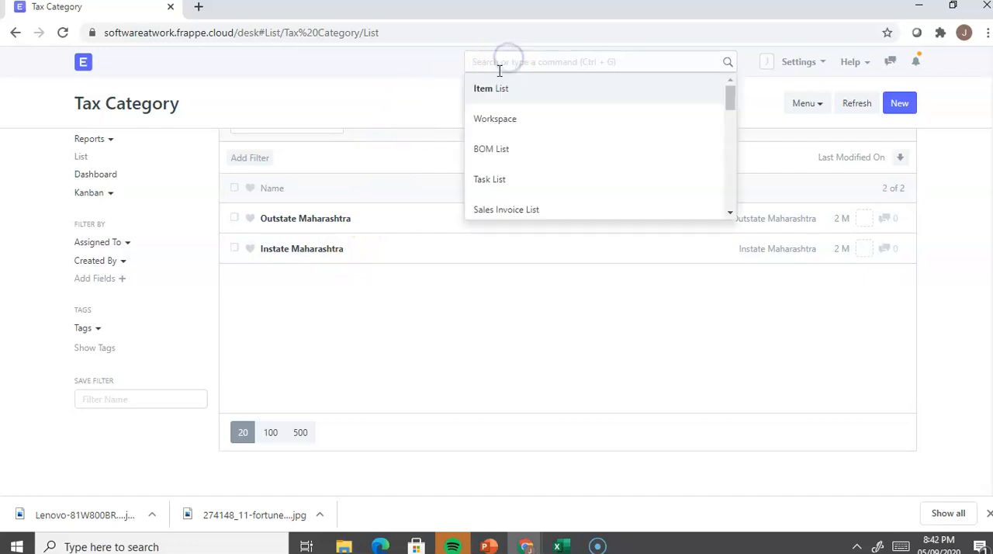
text(pur)
key(BackSpace)
key(BackSpace)
key(BackSpace)
text(sales)
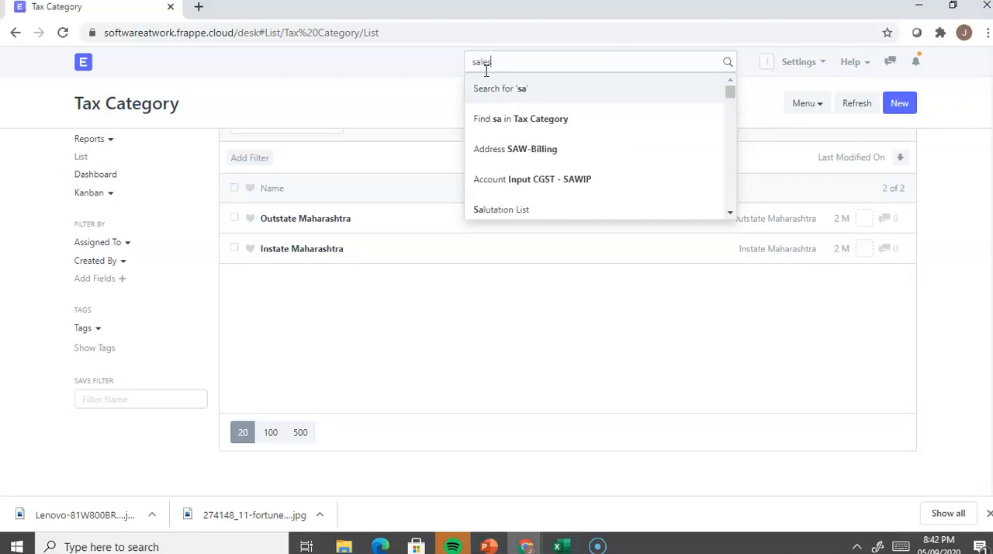
text( tax)
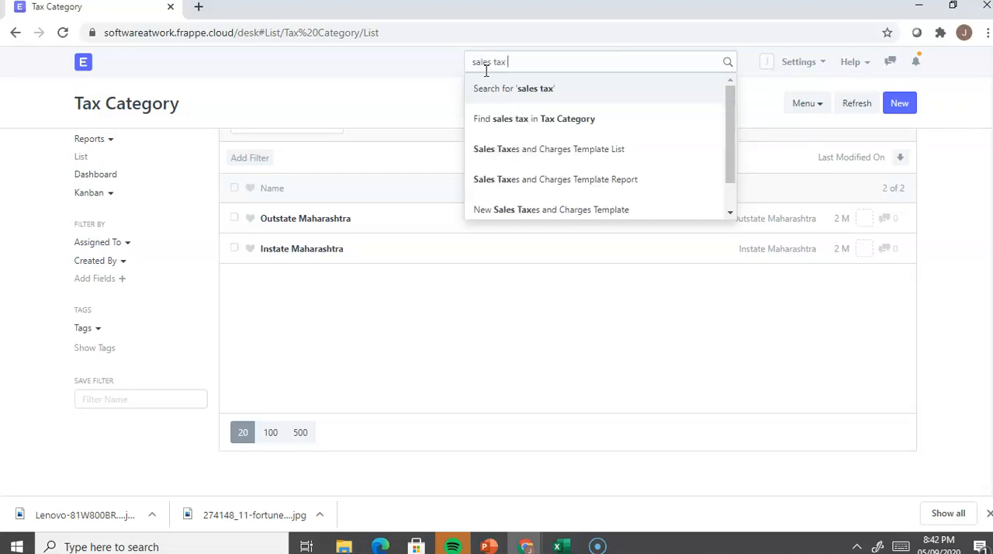
click(544, 152)
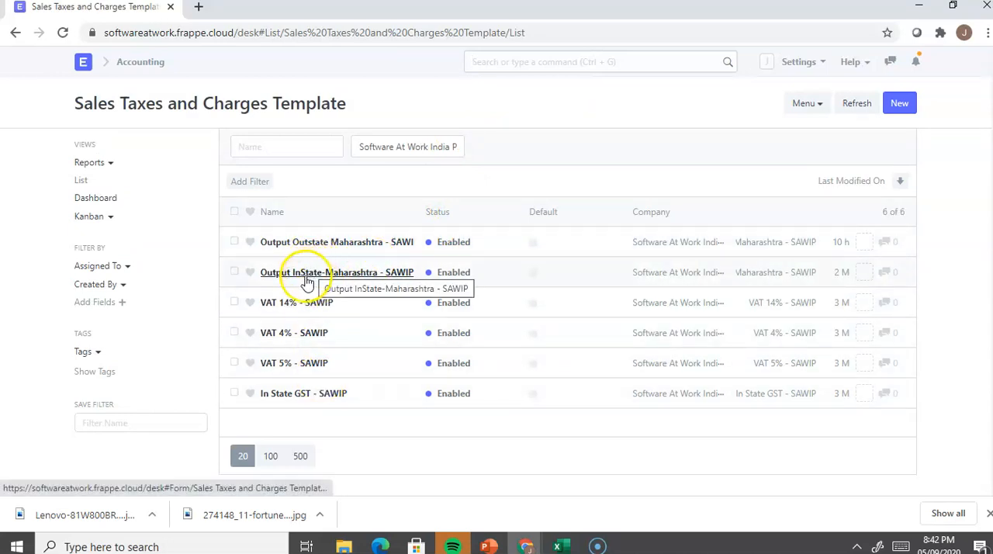
Step: Open the Output InState-Maharashtra - SAWIP template, examine its tax category and account heads, and return to the template list
click(304, 277)
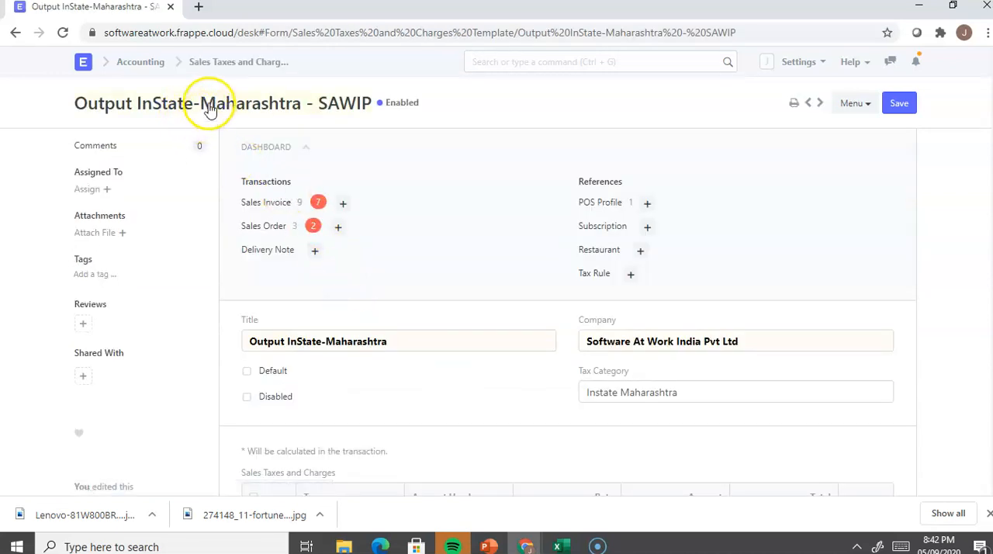
scroll(384, 259, down, 1)
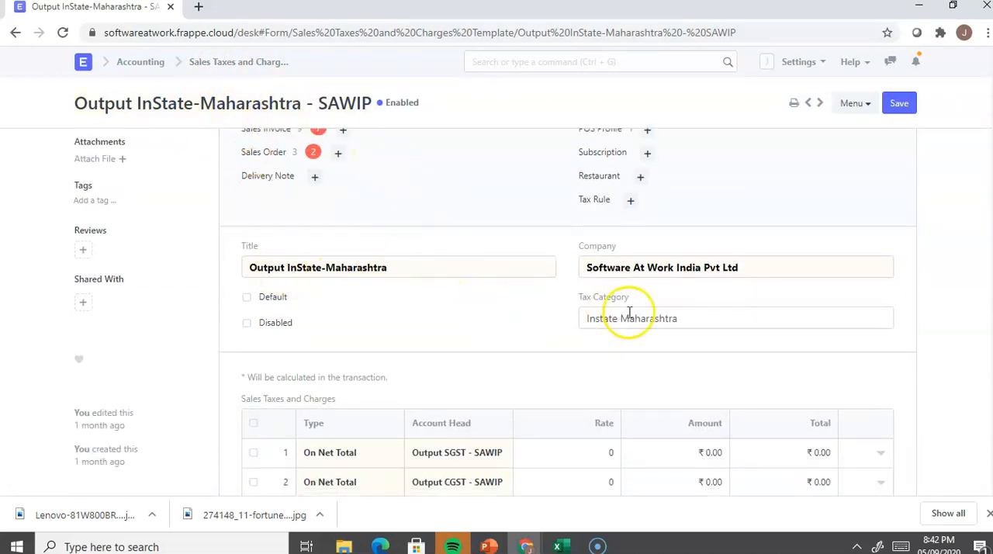
scroll(627, 326, down, 1)
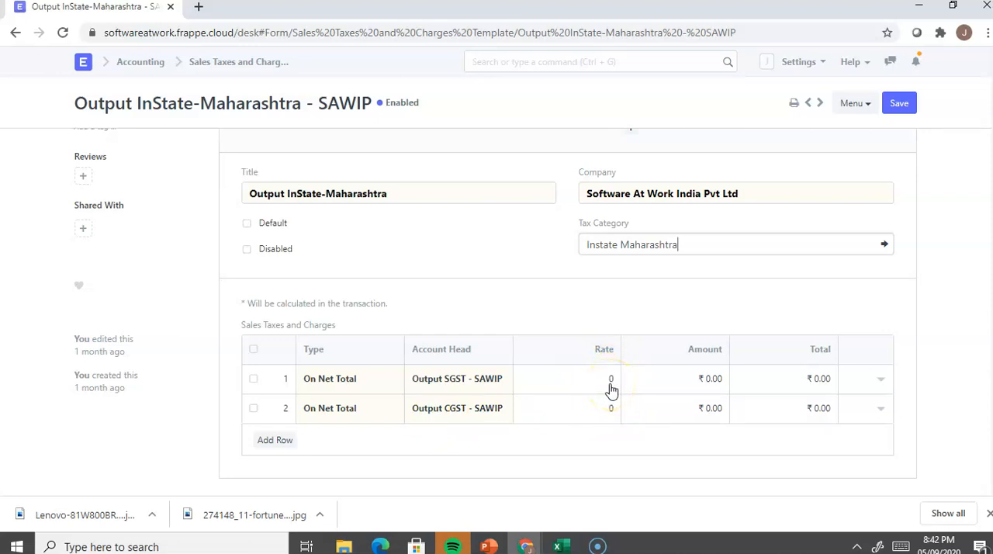
click(17, 34)
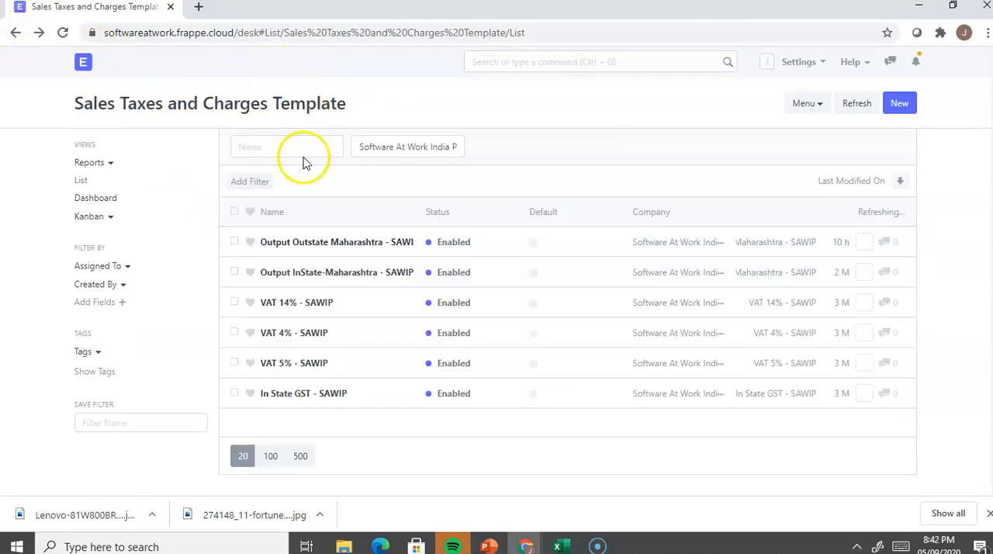
Step: Open the Output Outstate Maharashtra - SAWIP template, examine its tax category and account head, and return to the home desk
click(318, 241)
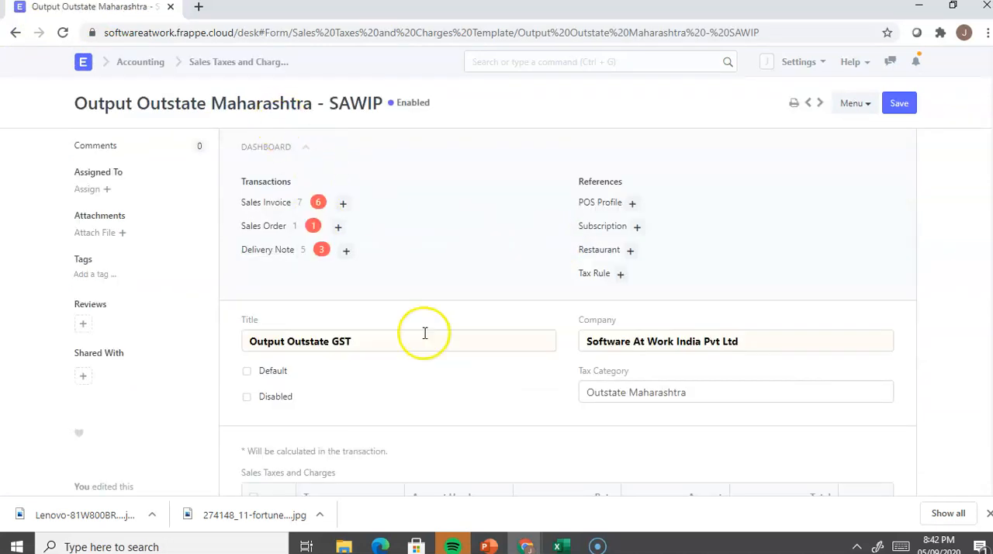
scroll(424, 334, down, 2)
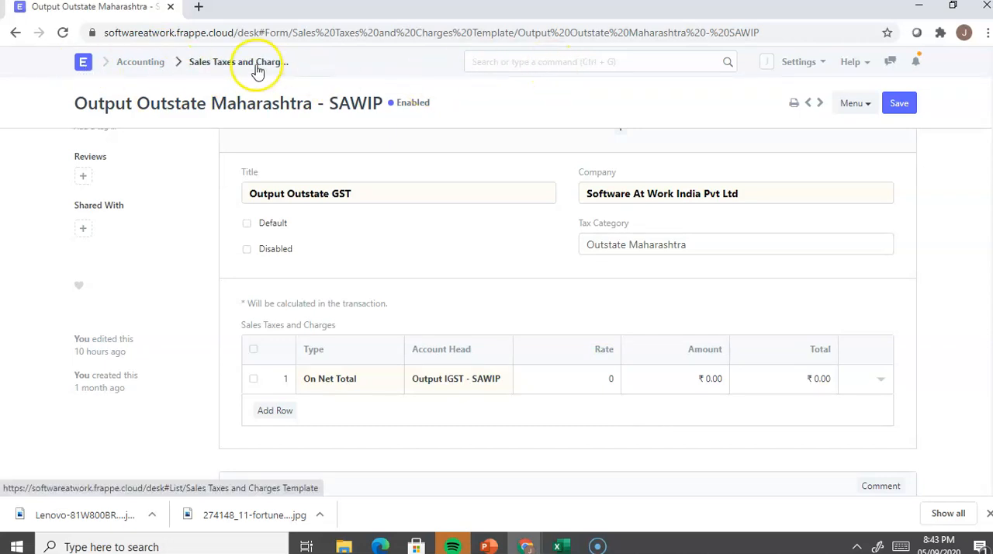
click(80, 62)
Step: Switch to the GST Set-Up presentation slide, review the invoice stage, and return to the ERPNext desk
click(511, 71)
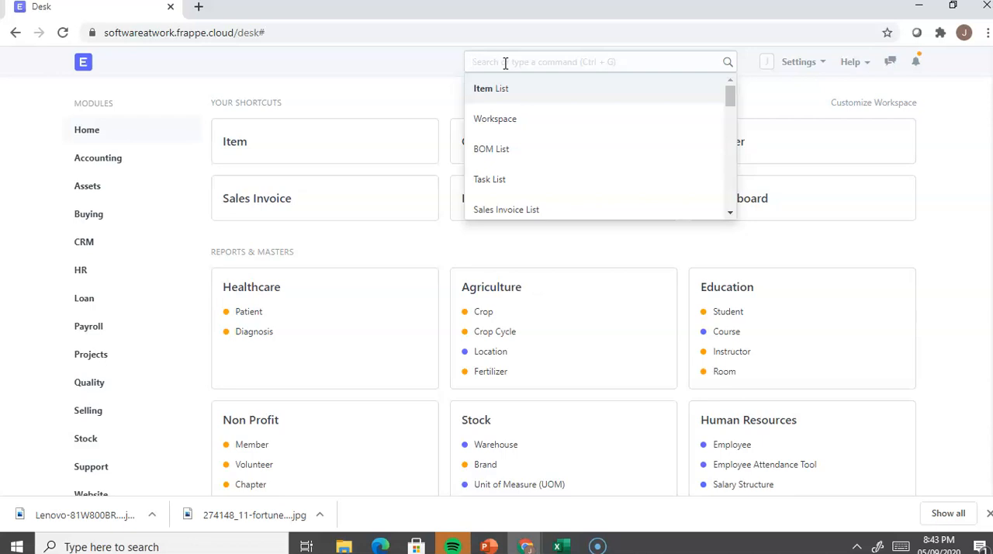
key(alt+Tab)
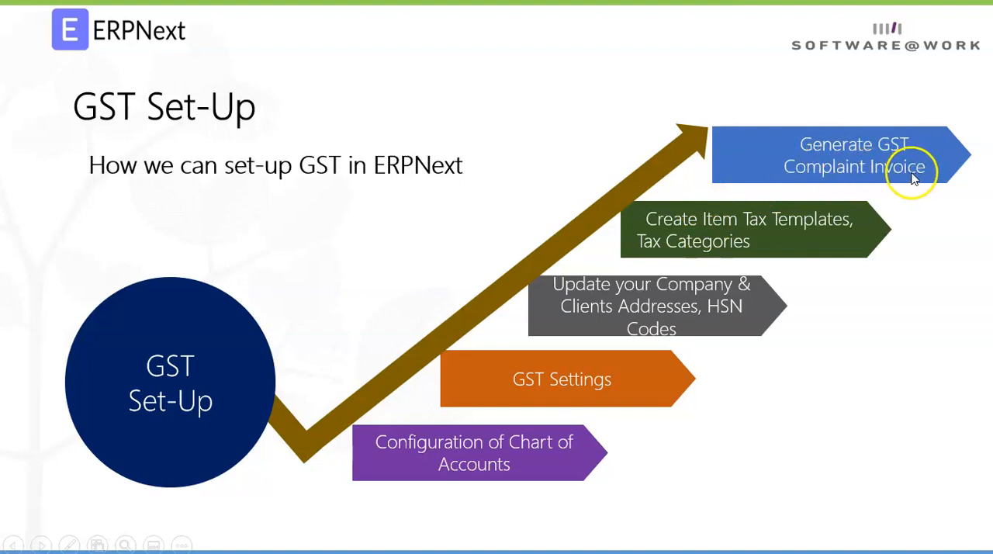
key(alt+Tab)
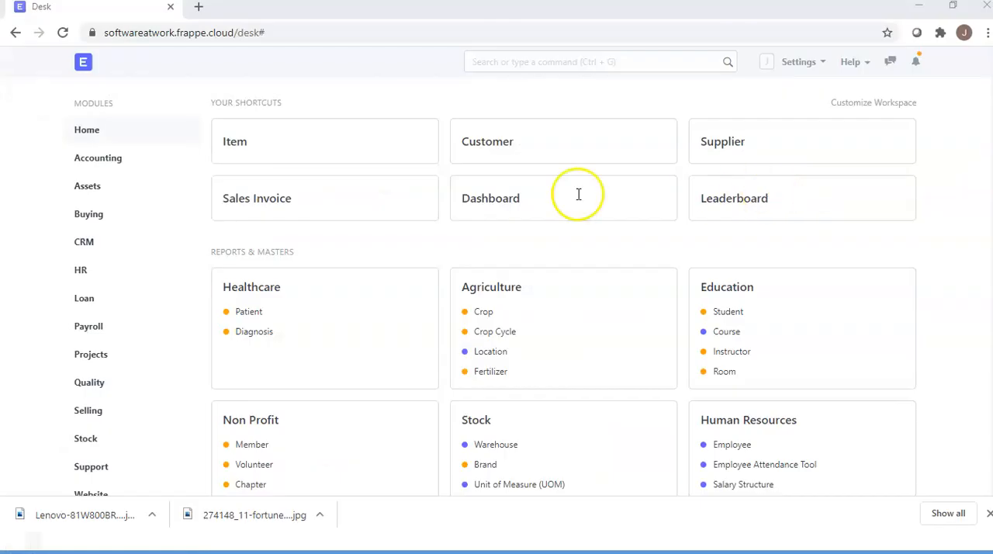
click(520, 62)
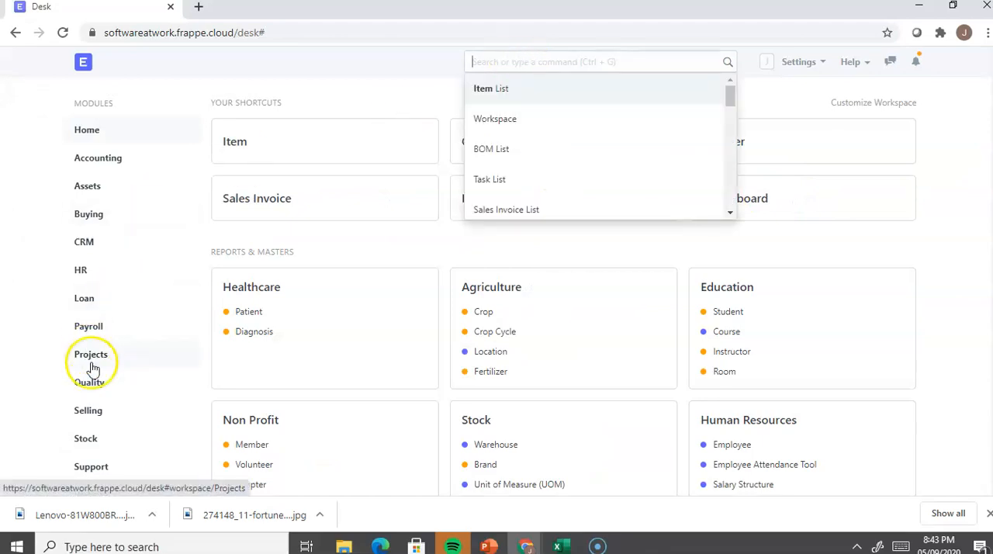
Step: Open the Sales Invoice list from the Selling module and start a new sales invoice
click(93, 417)
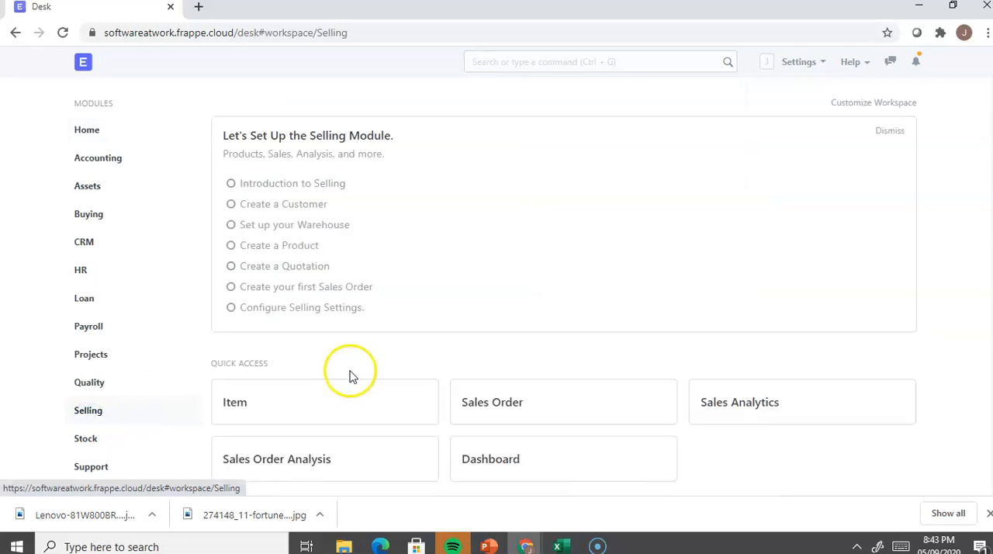
scroll(347, 375, down, 3)
scroll(346, 375, down, 1)
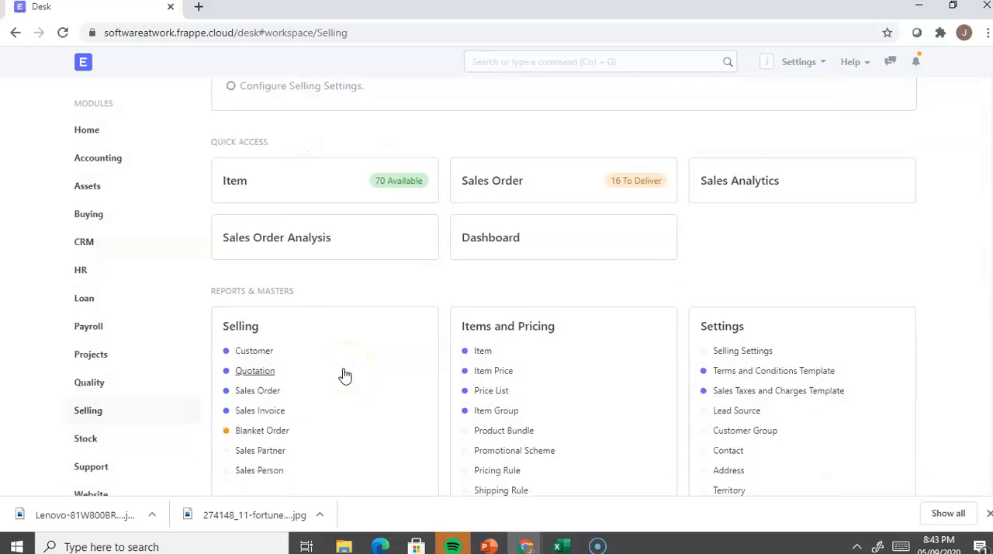
click(262, 413)
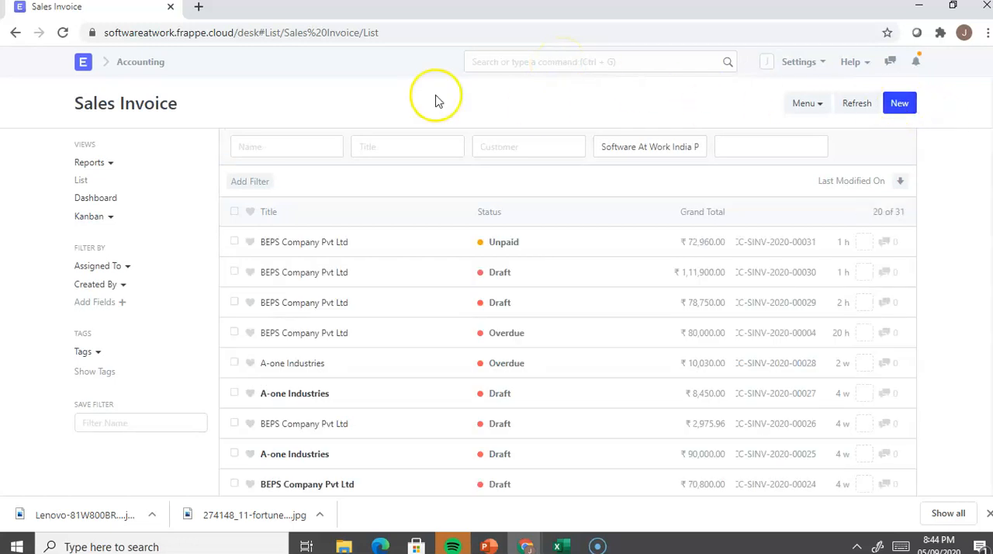
click(908, 113)
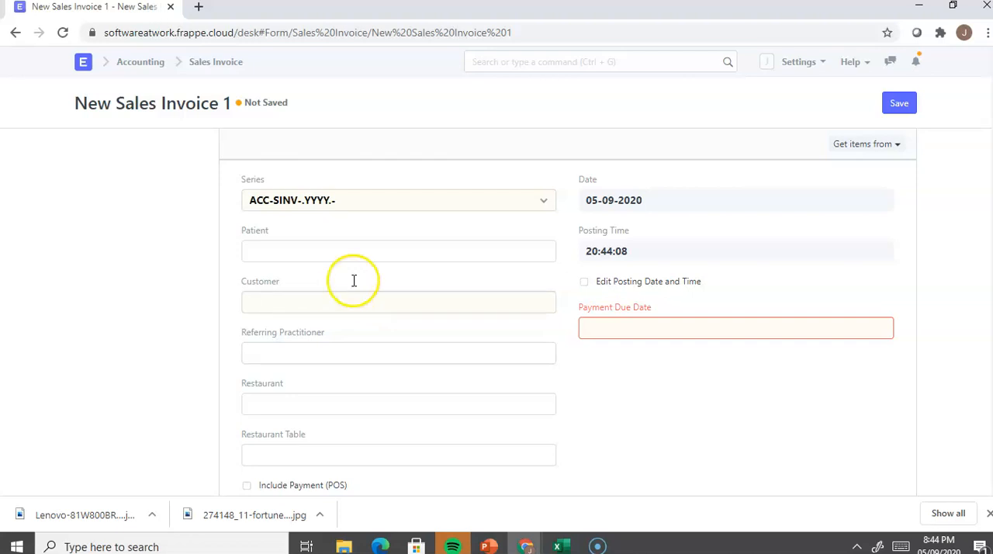
Step: Set the invoice's customer to BEPS Company Pvt Ltd
click(343, 302)
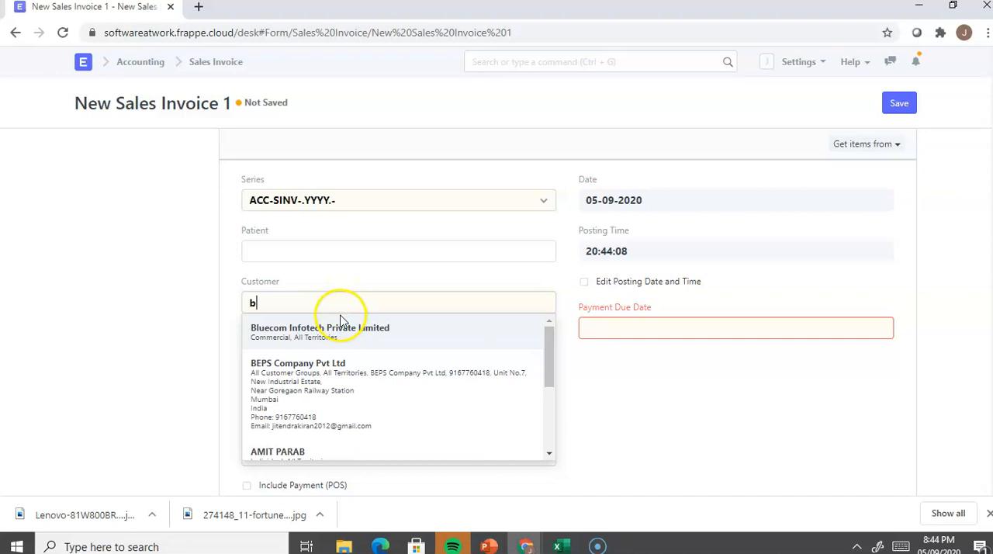
click(314, 381)
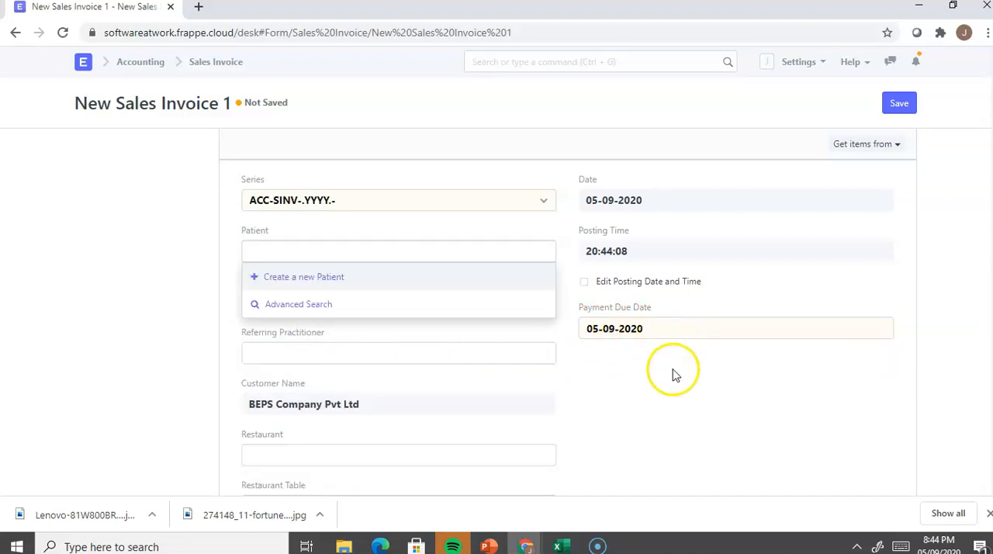
click(671, 409)
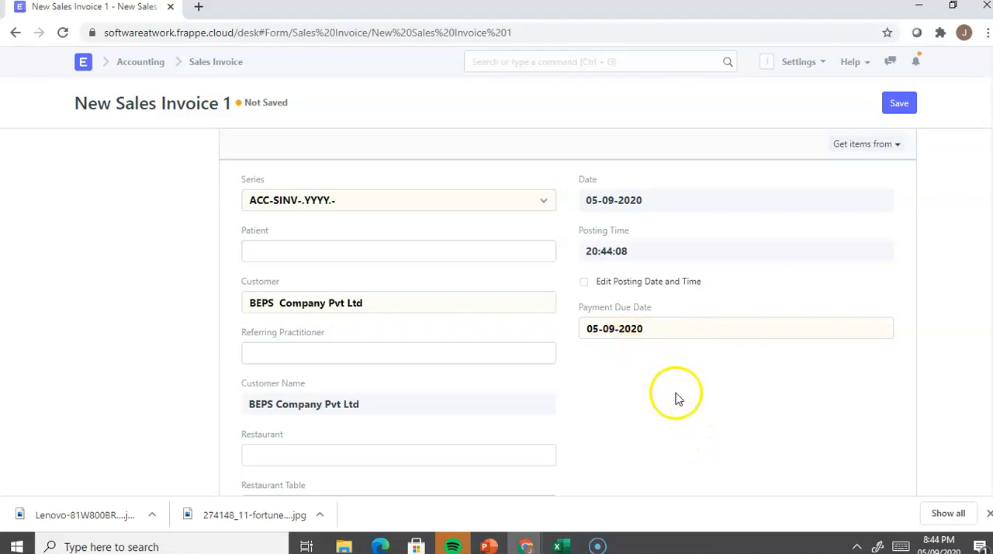
Step: Expand the invoice's Address and Contact section and examine the billing address, GSTIN, Place of Supply and company address fields
scroll(674, 398, down, 3)
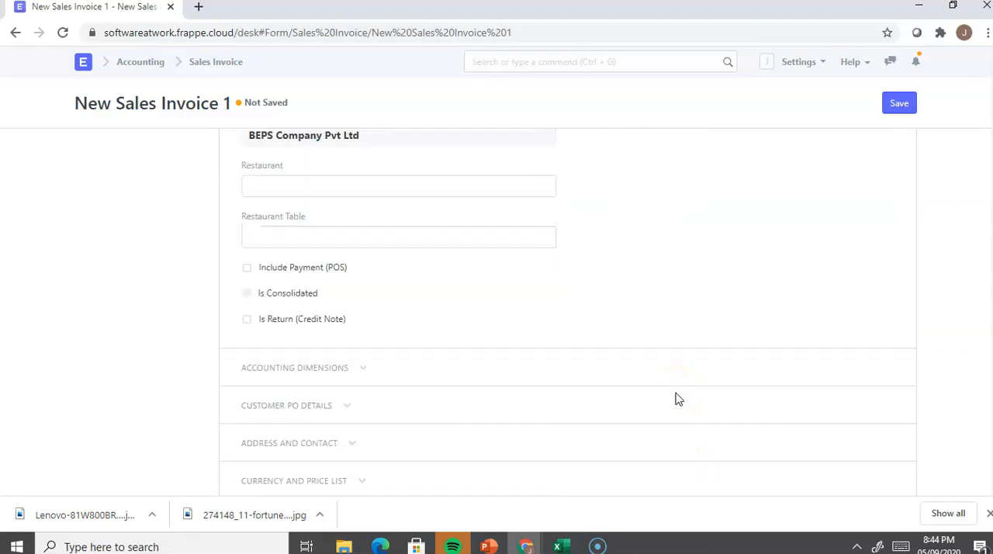
scroll(674, 399, down, 1)
click(353, 343)
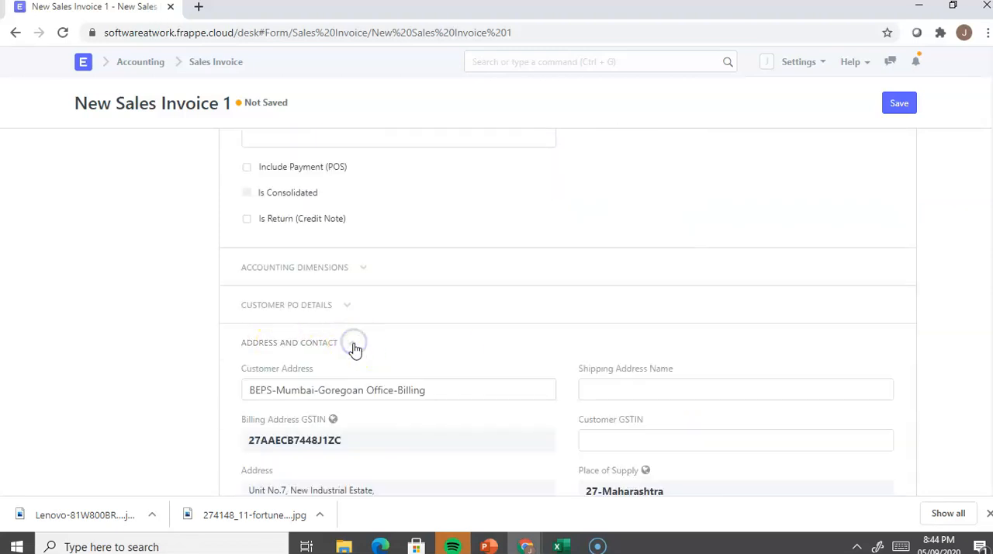
scroll(353, 347, down, 1)
scroll(332, 371, down, 1)
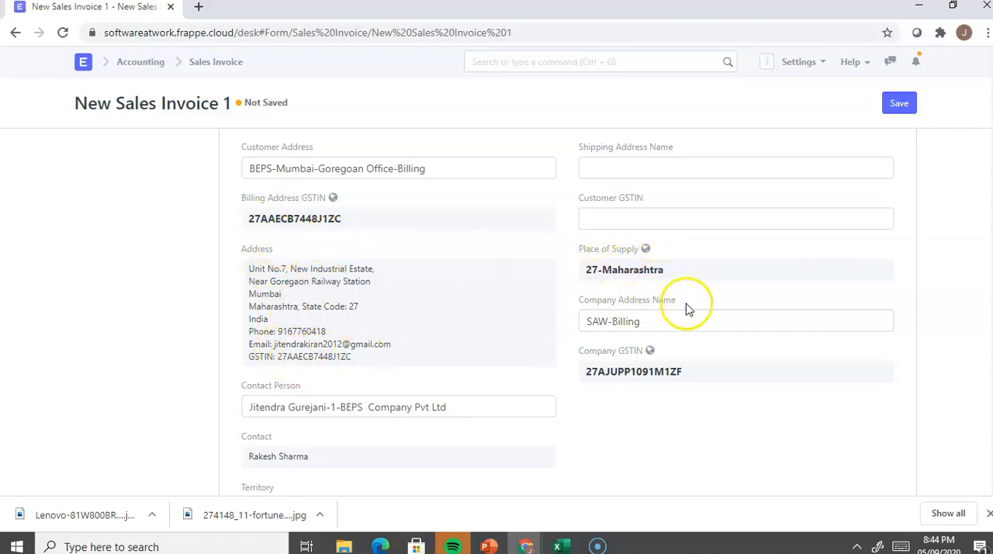
Step: Enter Dell Laptop as the item in the first row of the invoice's Items table
scroll(668, 311, down, 2)
scroll(668, 311, down, 2)
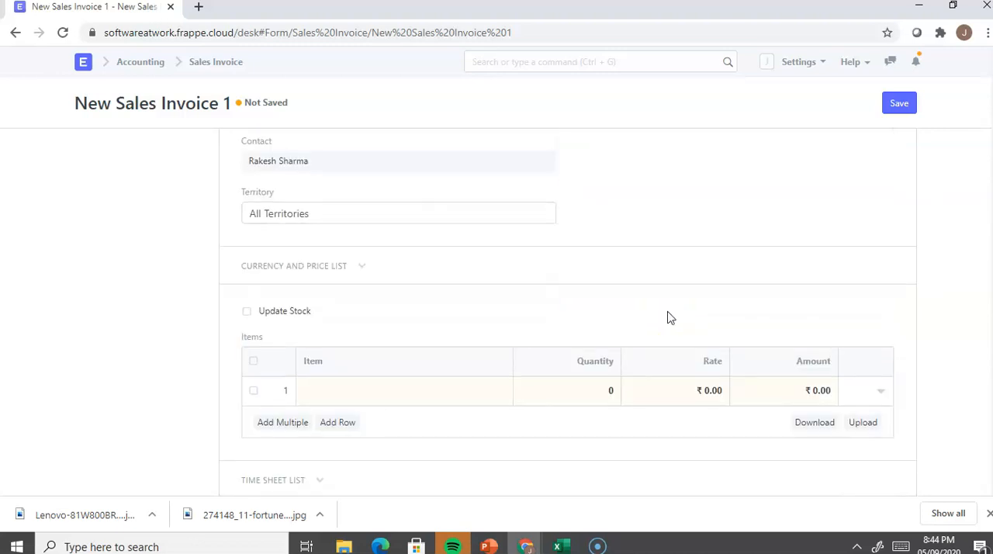
click(372, 390)
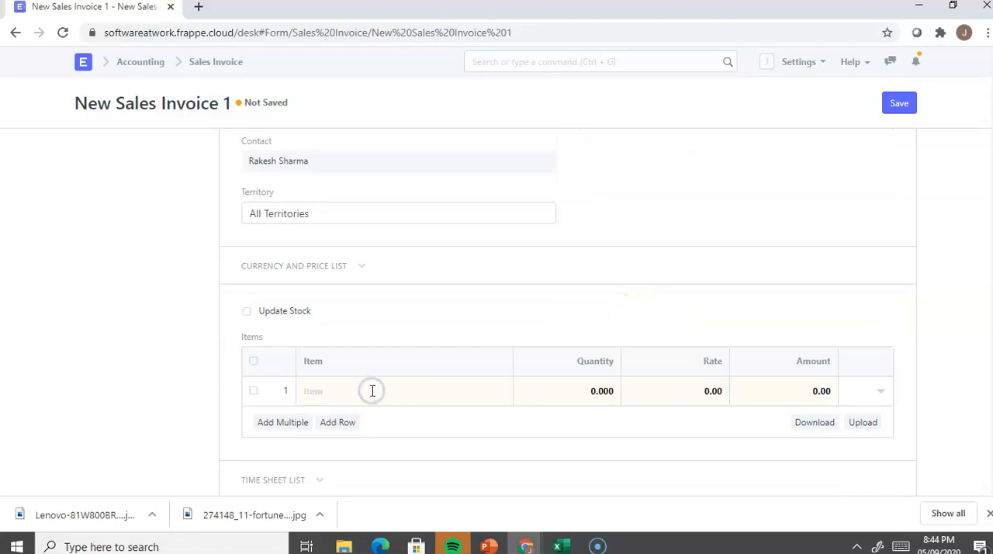
click(395, 383)
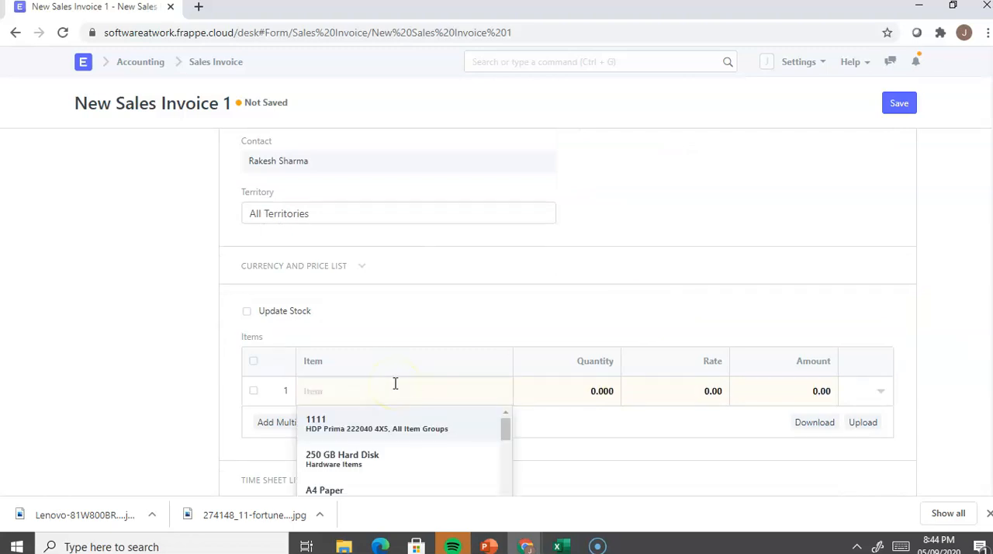
text(dell)
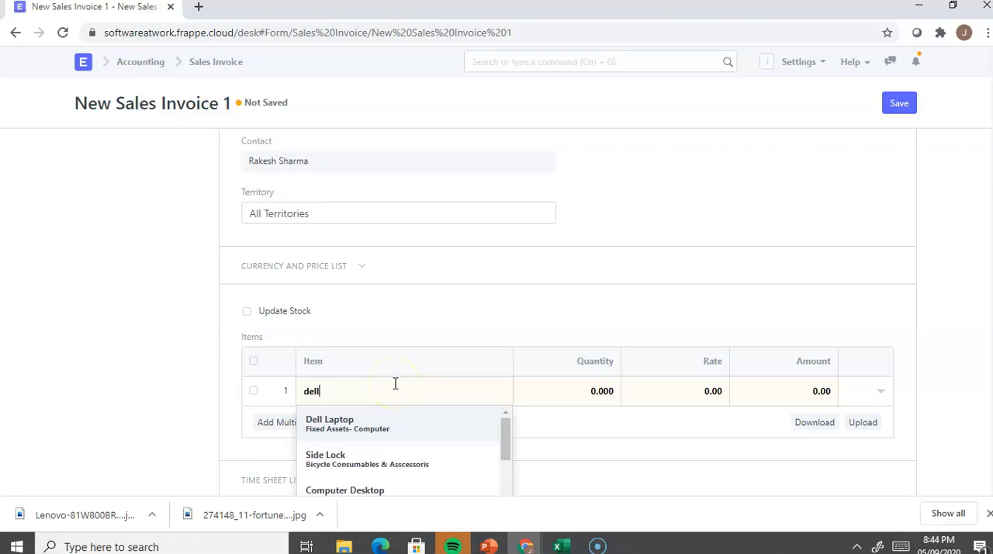
click(390, 417)
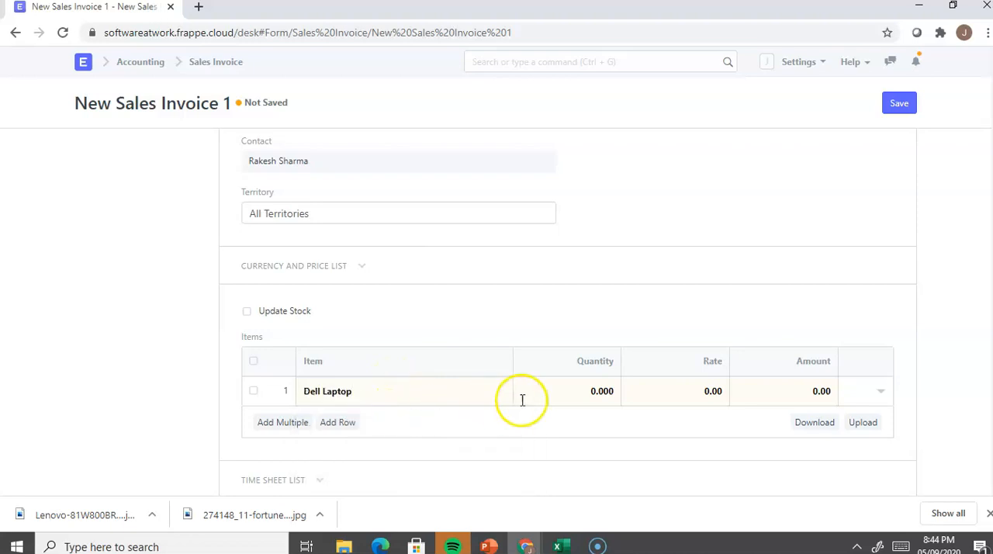
Step: Add a second row to the Items table and set its item to Lenova Ipad
click(349, 425)
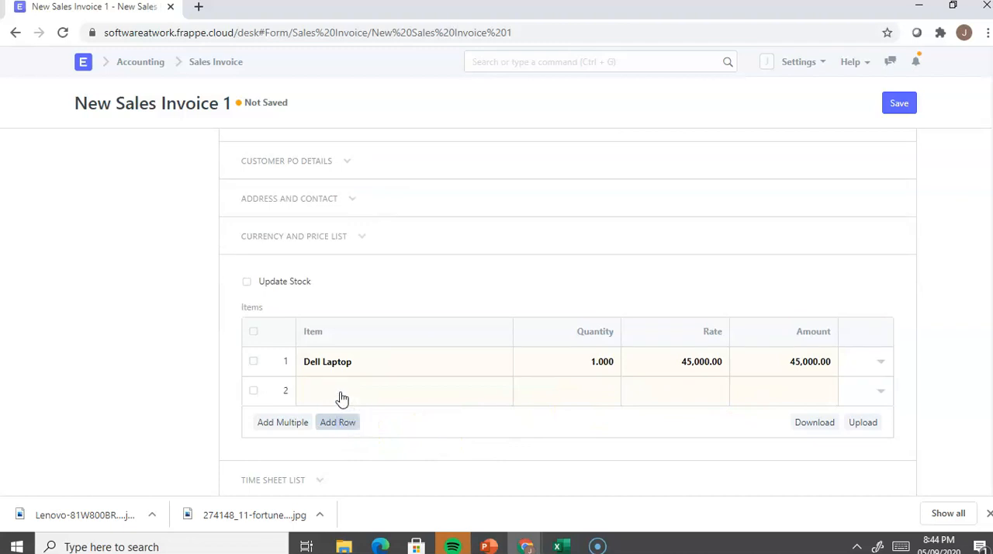
click(341, 391)
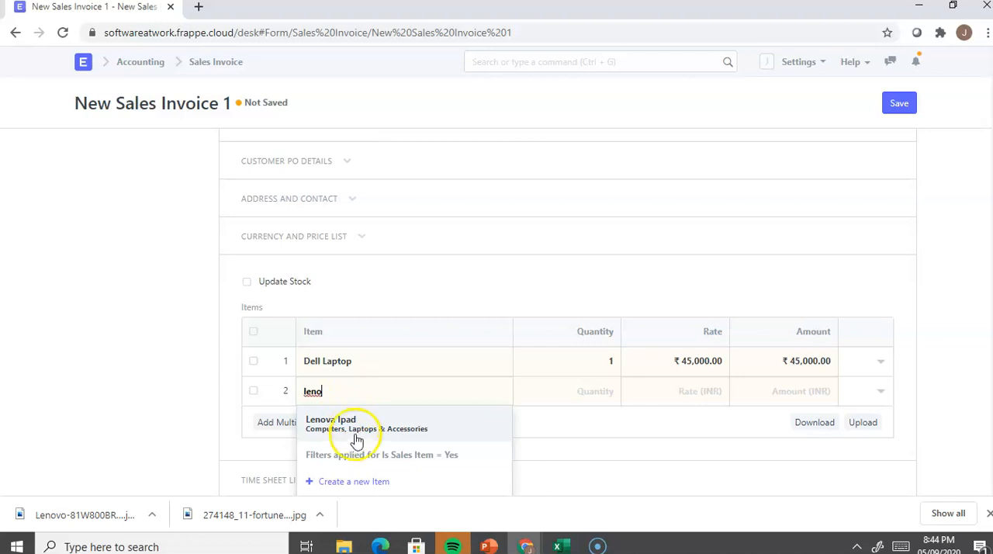
click(354, 431)
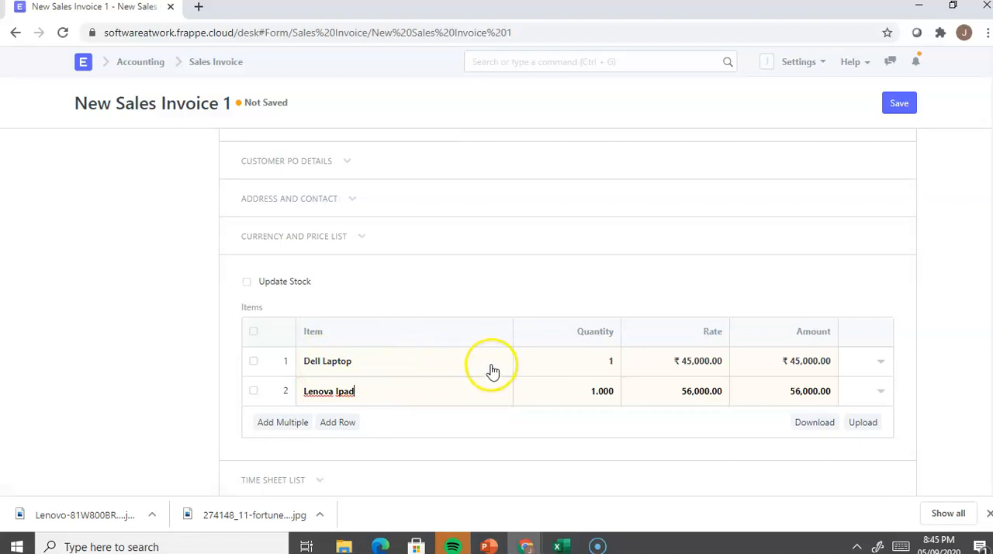
Step: Open the details of the Dell Laptop and Lenova Ipad rows in turn and check each Item Tax Template
click(881, 367)
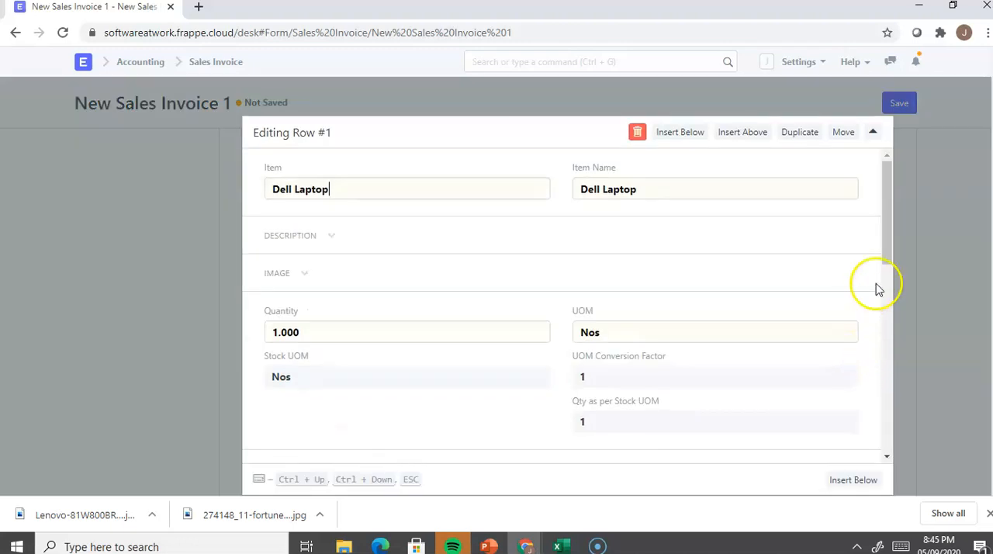
drag(895, 277, 902, 369)
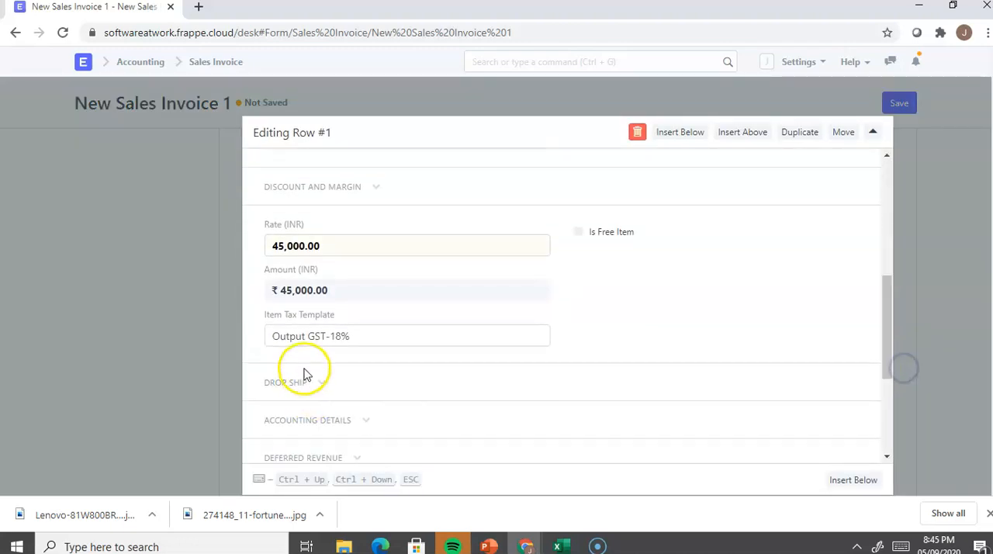
click(107, 339)
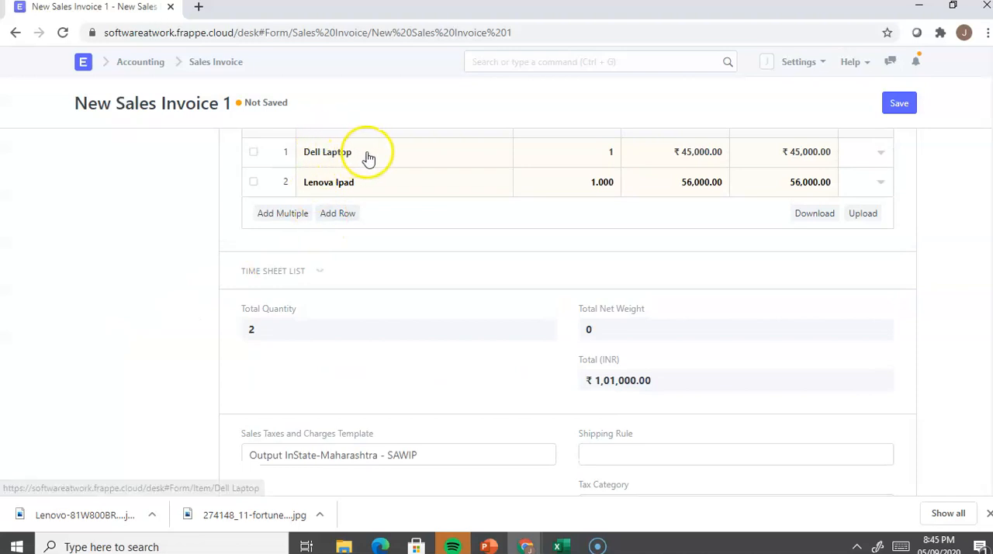
click(881, 186)
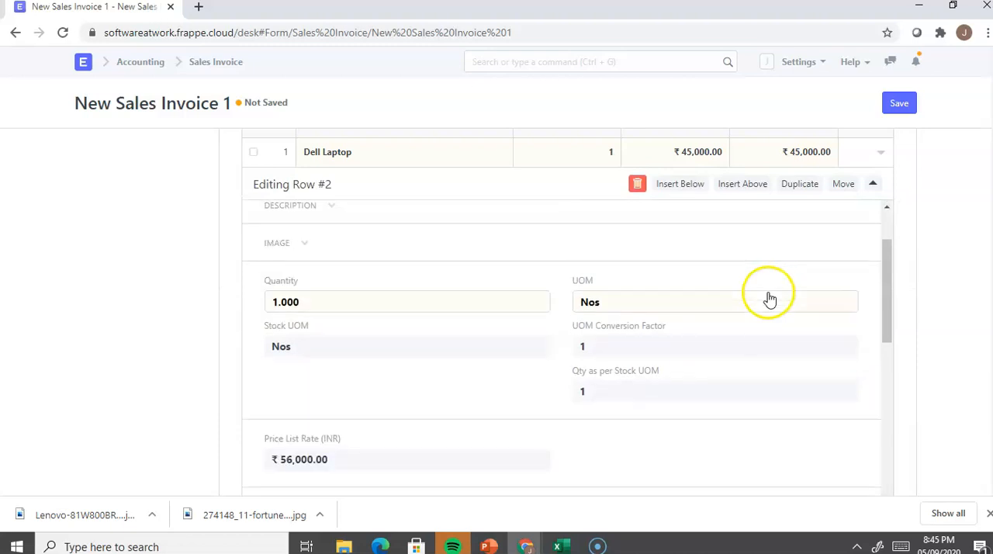
scroll(771, 299, down, 4)
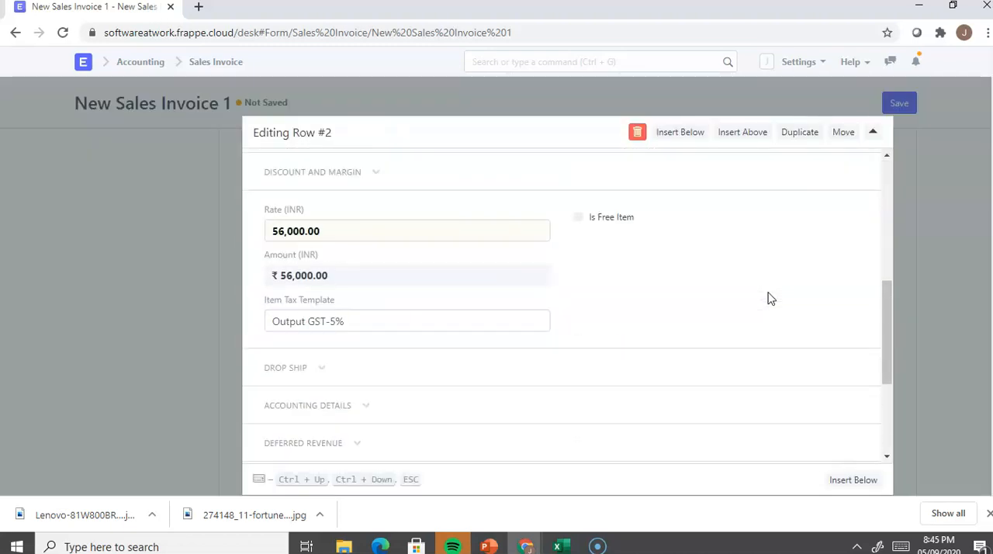
click(112, 328)
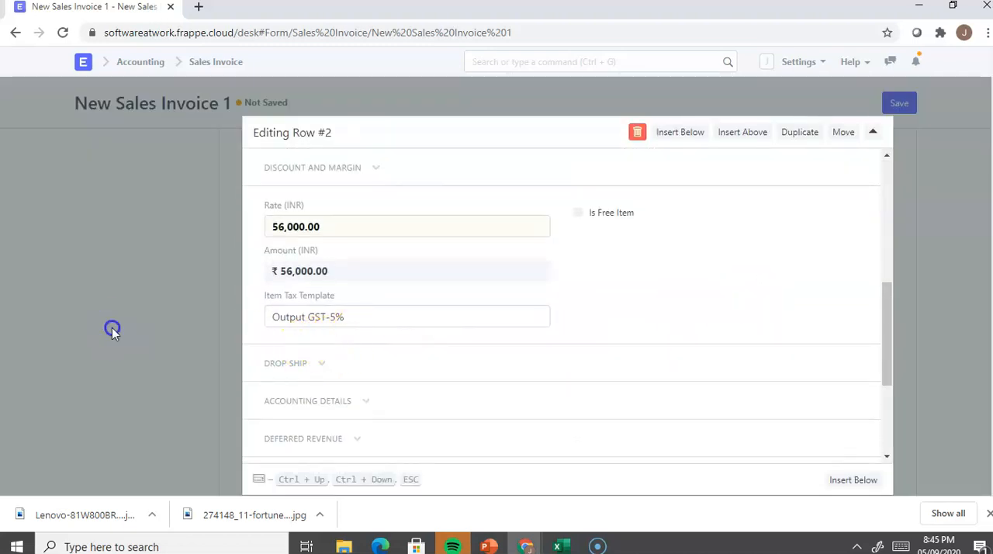
Step: Examine the invoice's Sales Taxes and Charges Template and the SGST and CGST rows in the taxes table
scroll(572, 380, down, 2)
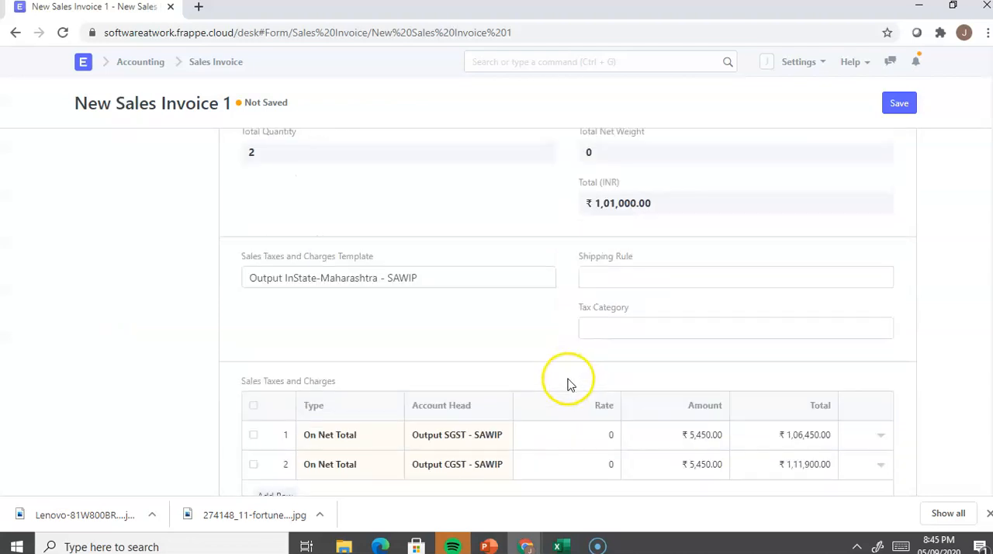
scroll(567, 384, down, 2)
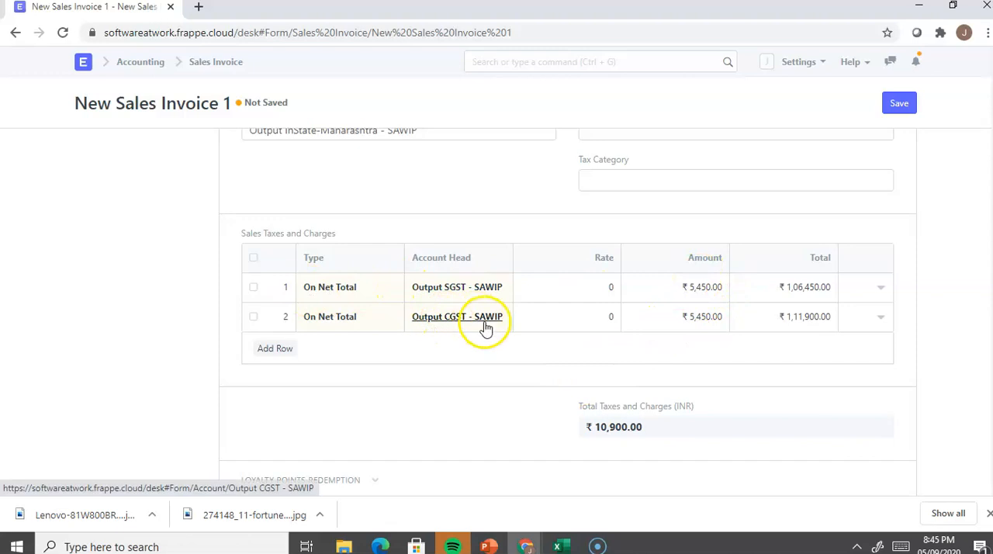
scroll(484, 350, up, 8)
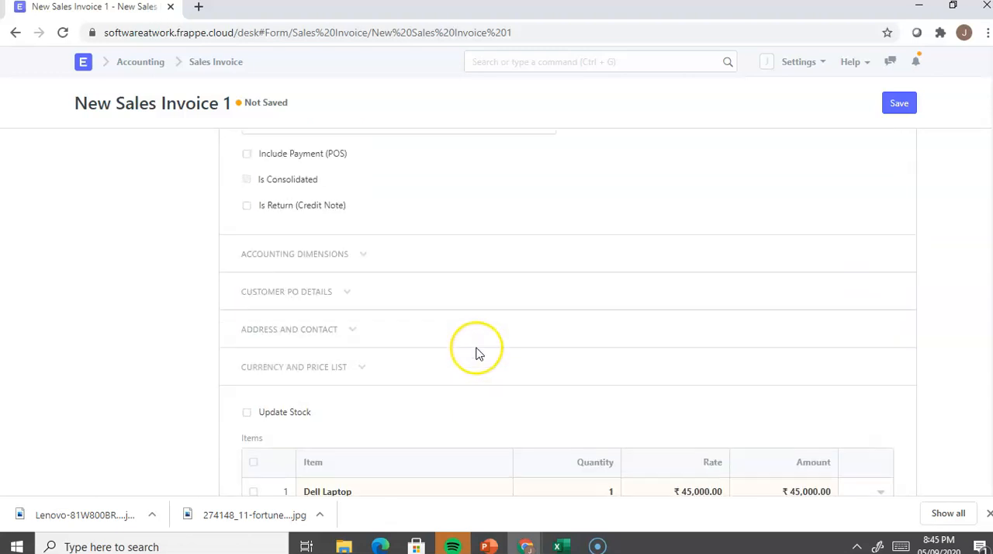
scroll(476, 350, down, 8)
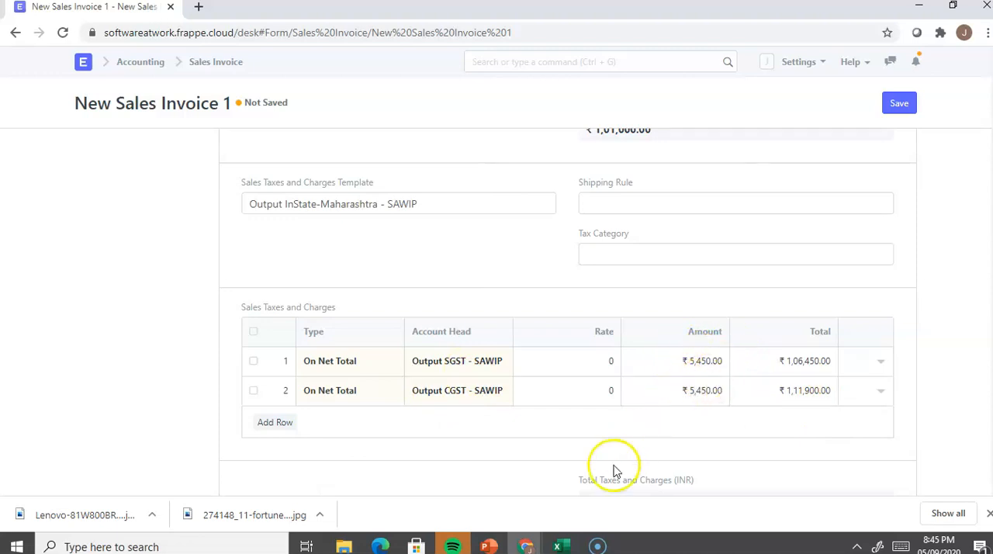
Step: Switch to the Book1 workbook in Excel, maximize its window and check the tax rates in cells G4 and G5
mouse_move(560, 543)
click(545, 493)
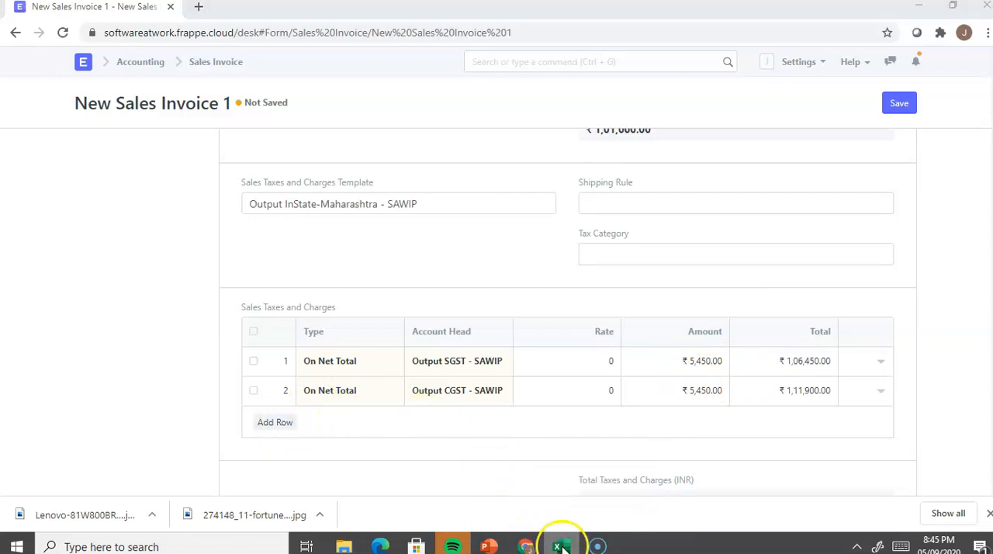
mouse_move(558, 542)
click(544, 508)
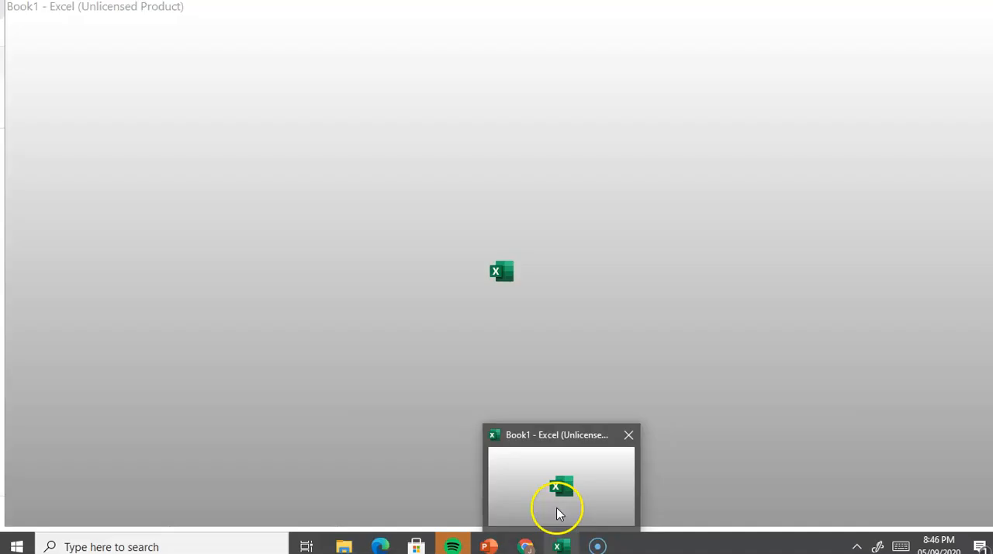
key(alt+Tab)
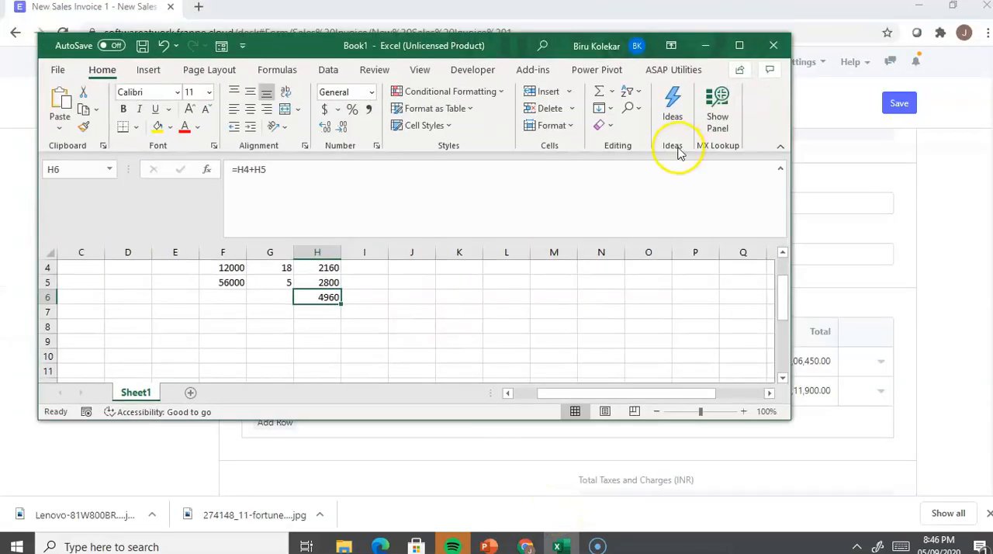
click(739, 45)
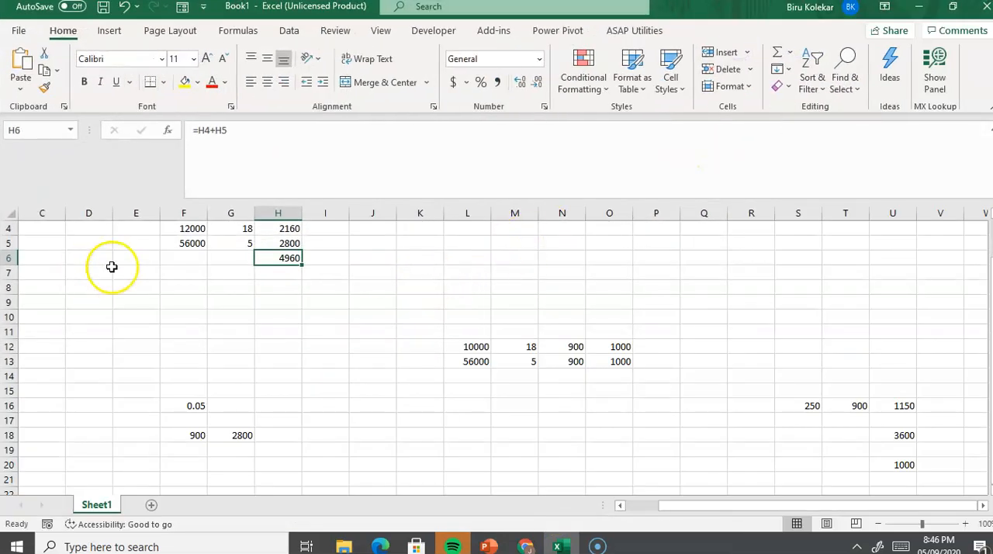
click(233, 228)
click(233, 246)
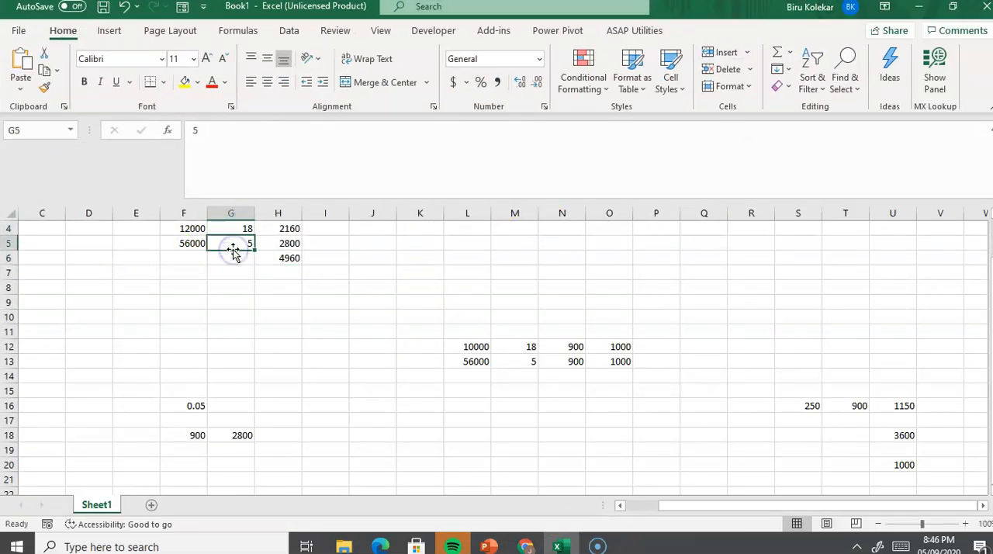
Step: Compare the worksheet with the invoice's item rows in the browser and set cell F4 to 45000
key(alt+Tab)
scroll(554, 266, up, 5)
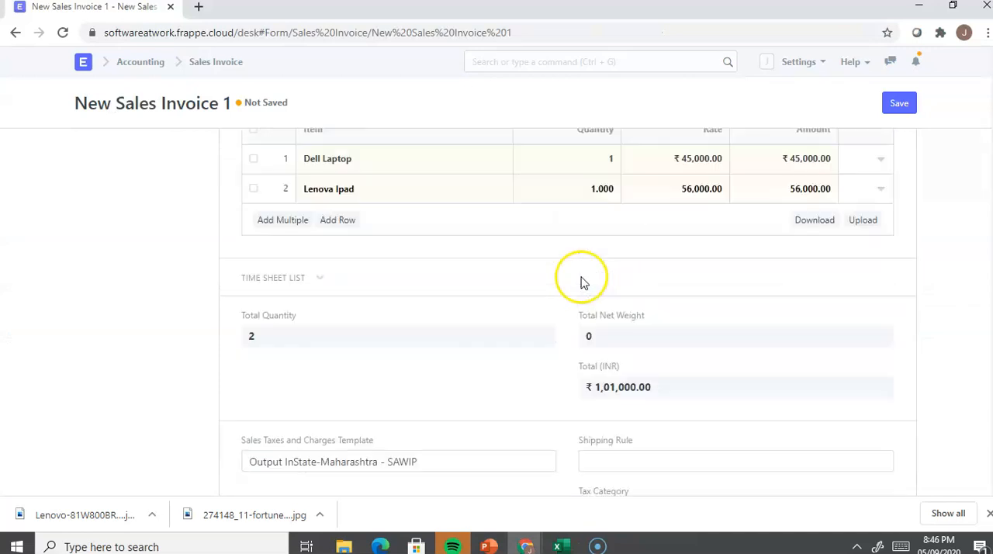
scroll(583, 281, up, 1)
key(alt+Tab)
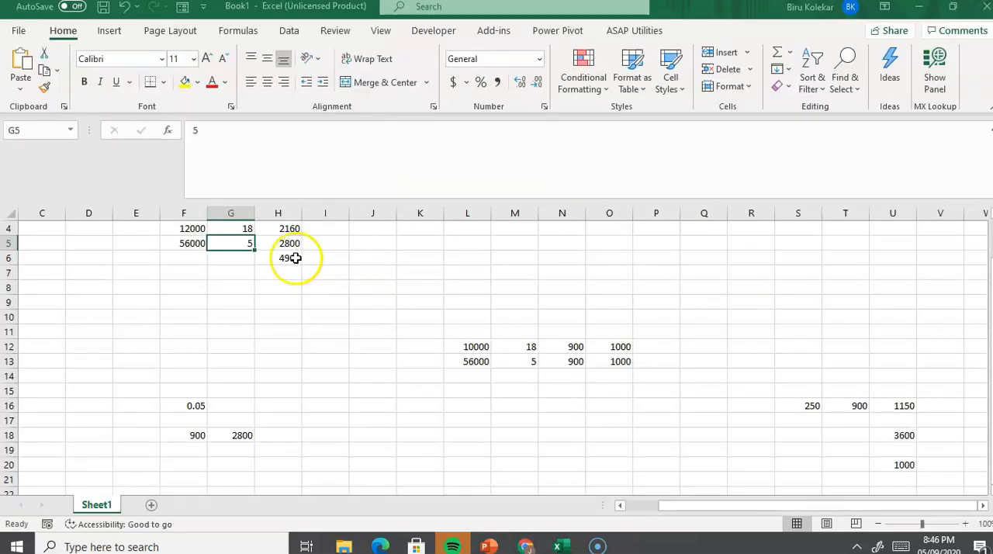
key(alt+Tab)
key(alt+Tab)
click(182, 225)
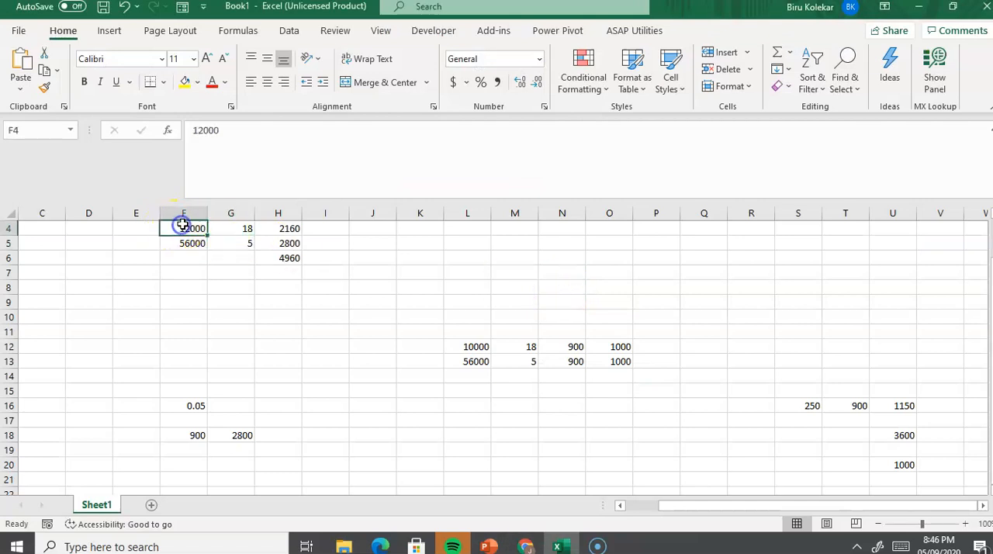
text(45)
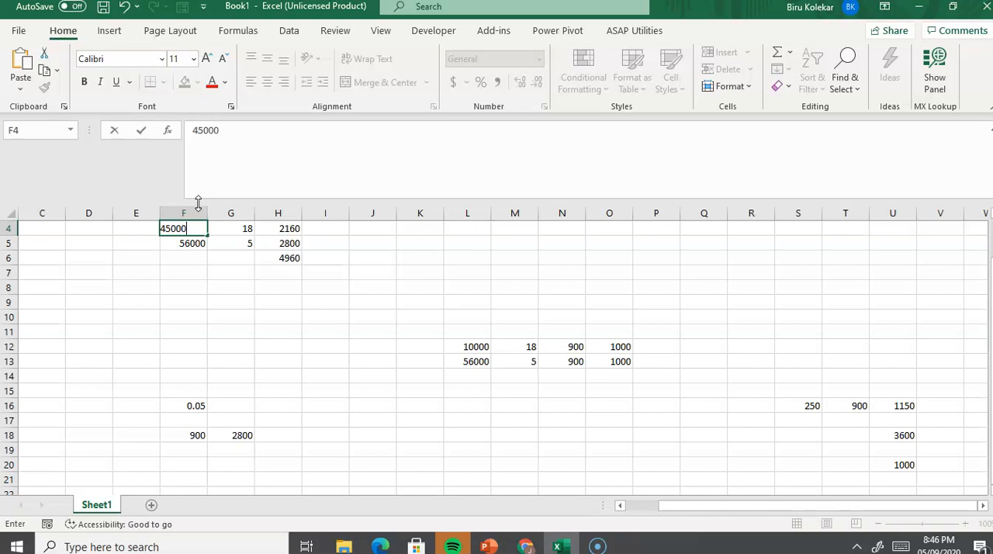
key(Return)
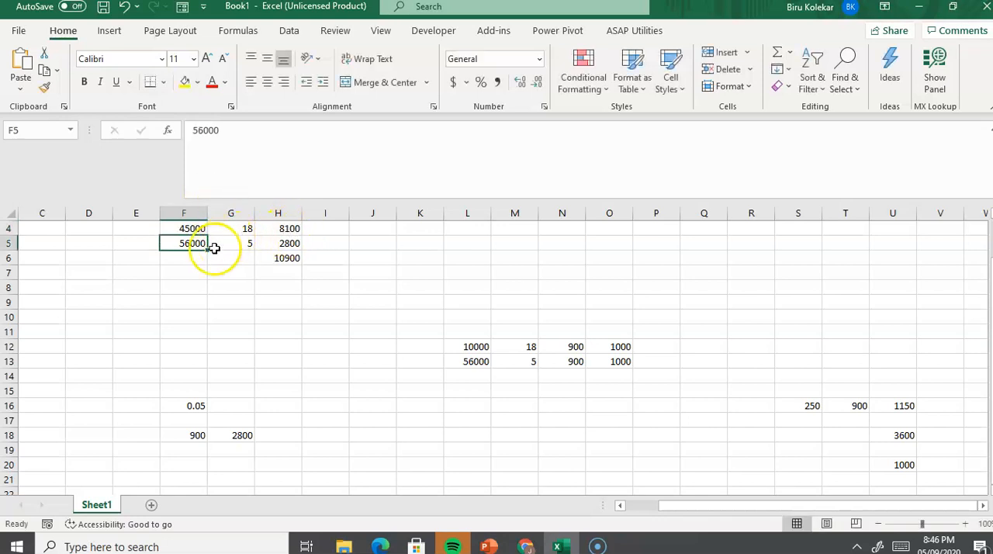
Step: Check the worksheet's tax sum in H6 against the invoice's item amounts and Total Taxes and Charges
key(alt+Tab)
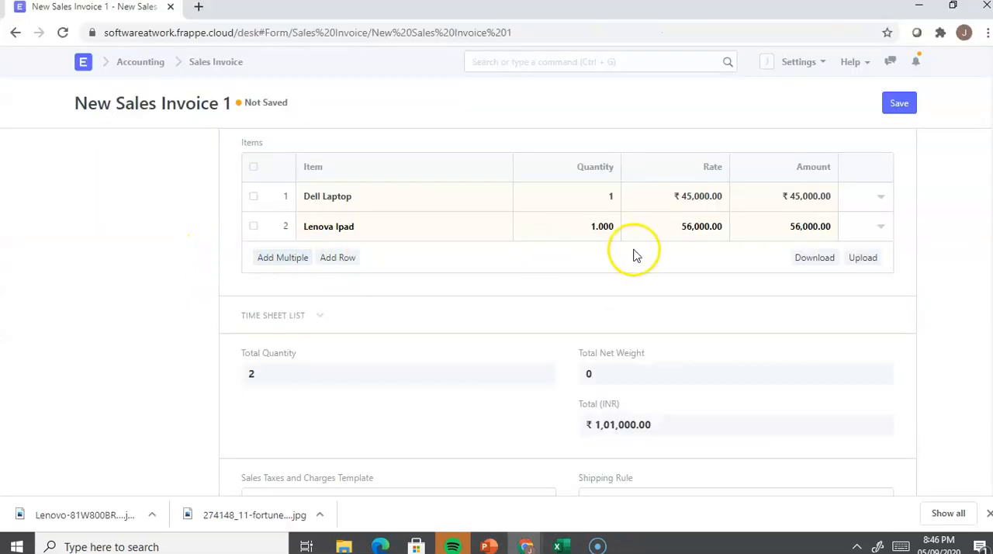
key(alt+Tab)
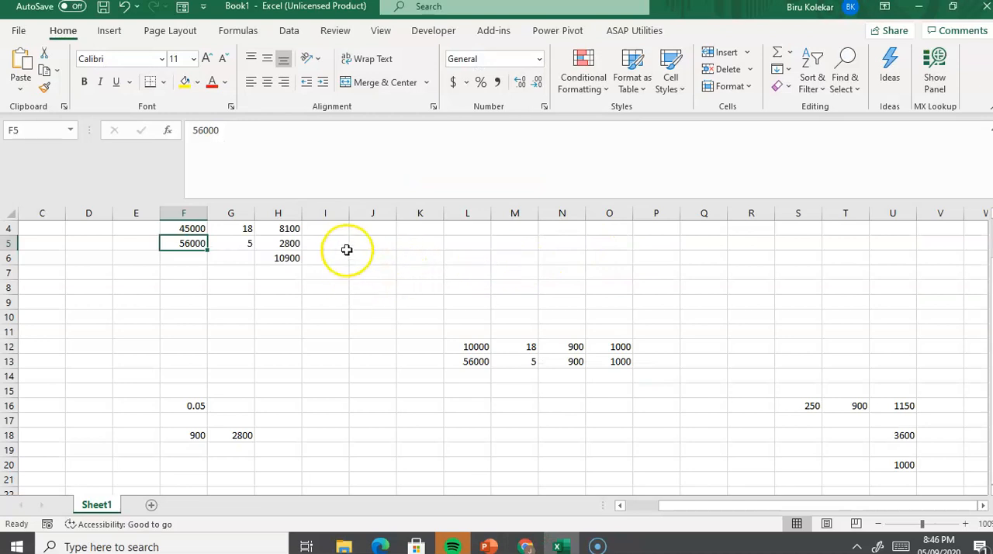
click(296, 258)
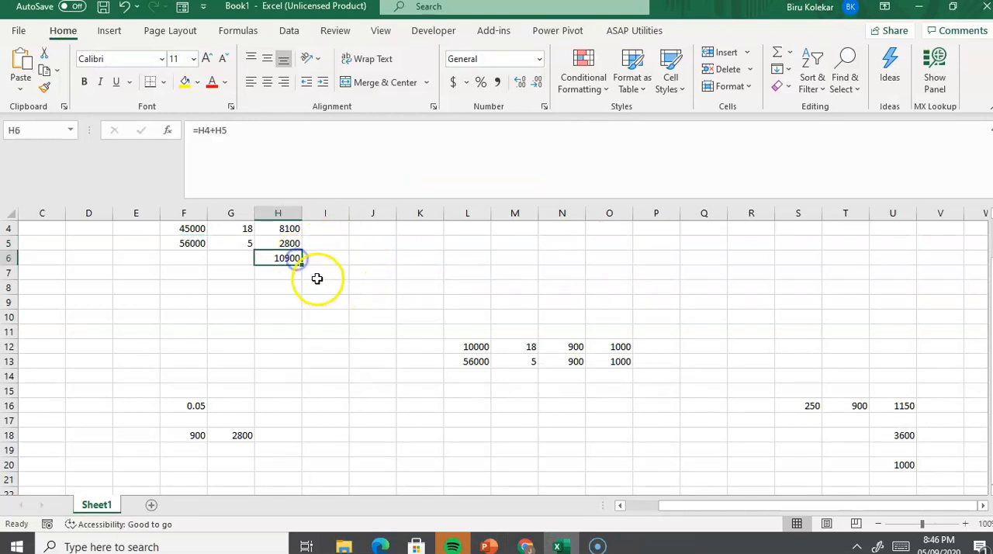
key(alt+Tab)
scroll(685, 341, down, 5)
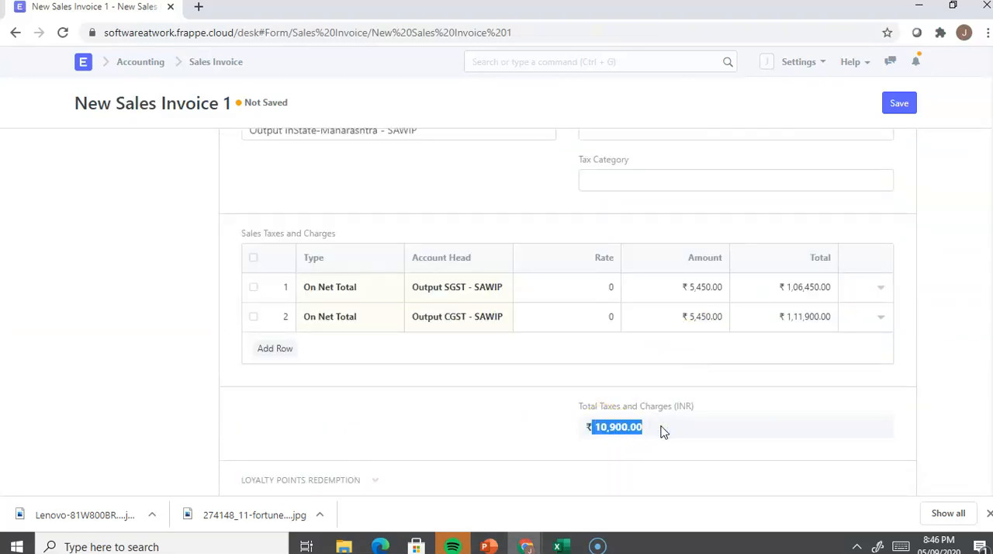
scroll(662, 432, down, 4)
scroll(662, 432, down, 4)
scroll(661, 432, up, 8)
scroll(630, 381, up, 3)
scroll(584, 315, up, 2)
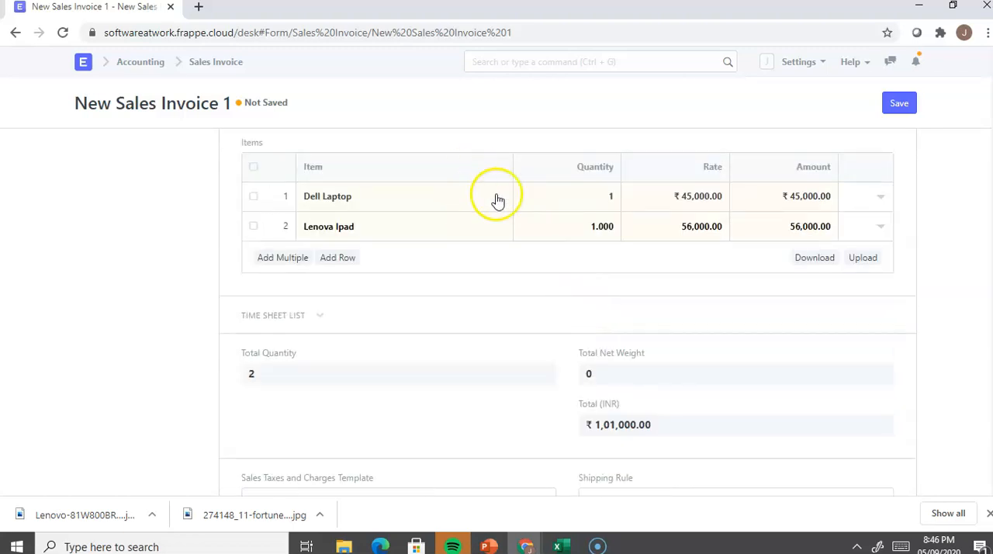
scroll(570, 336, up, 3)
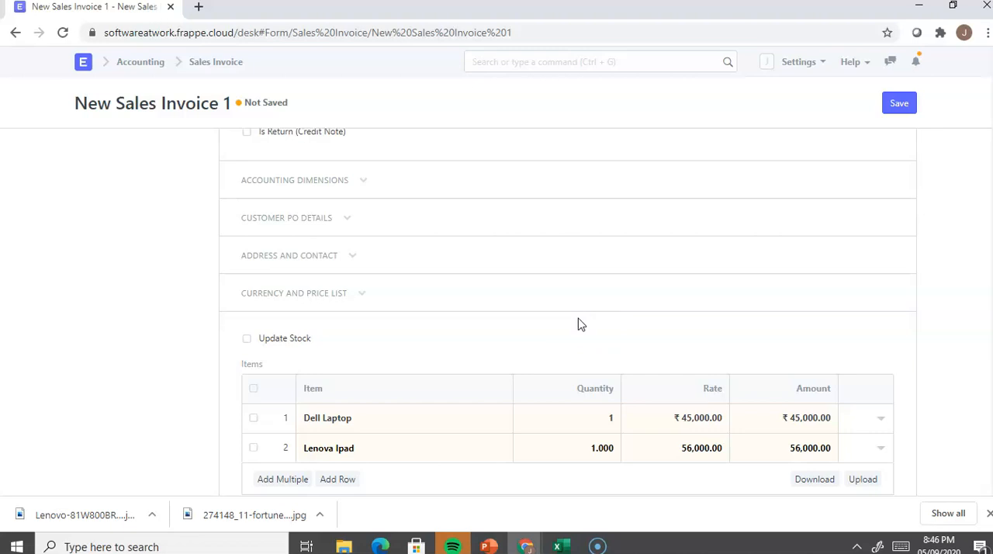
Step: Save the new BEPS Company Pvt Ltd sales invoice and try to submit it permanently
click(902, 104)
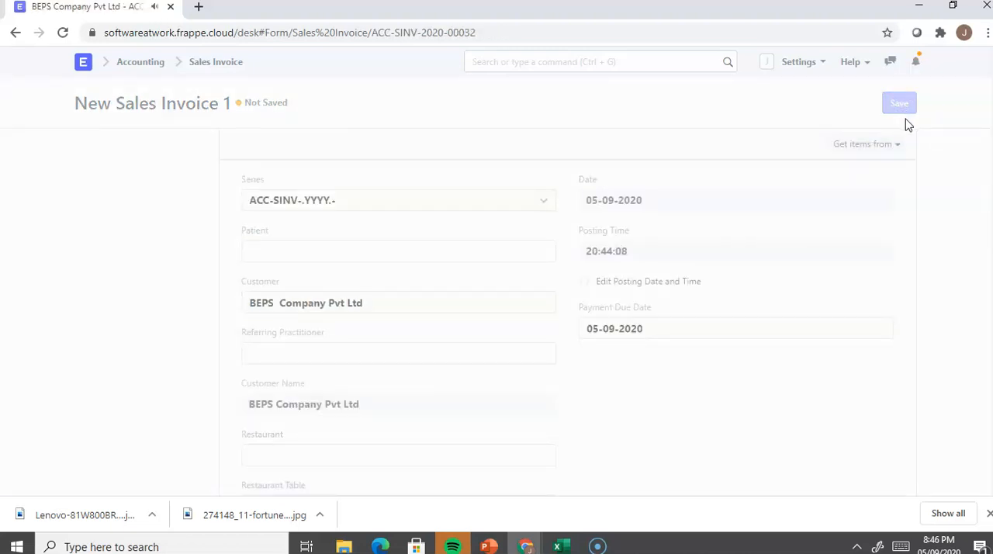
click(901, 104)
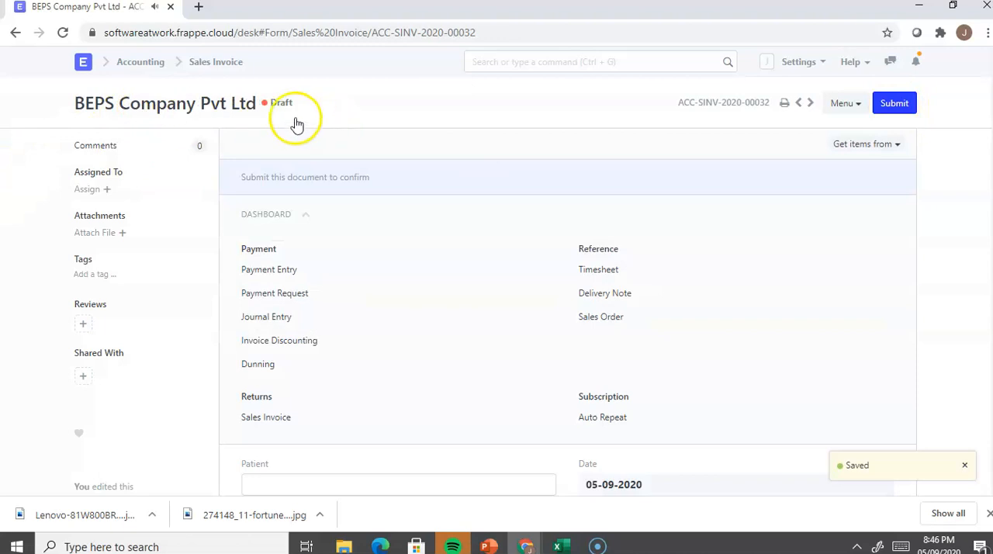
click(894, 104)
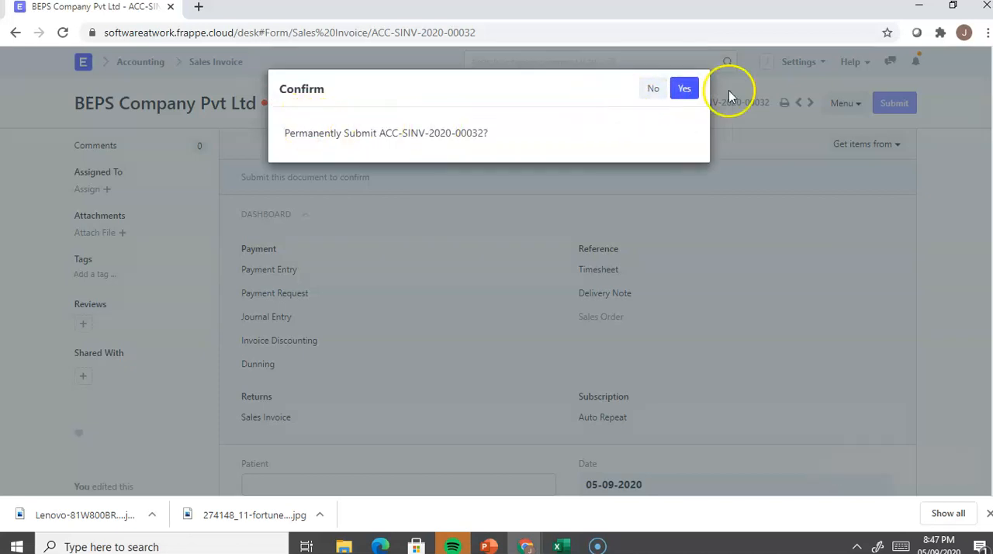
click(684, 89)
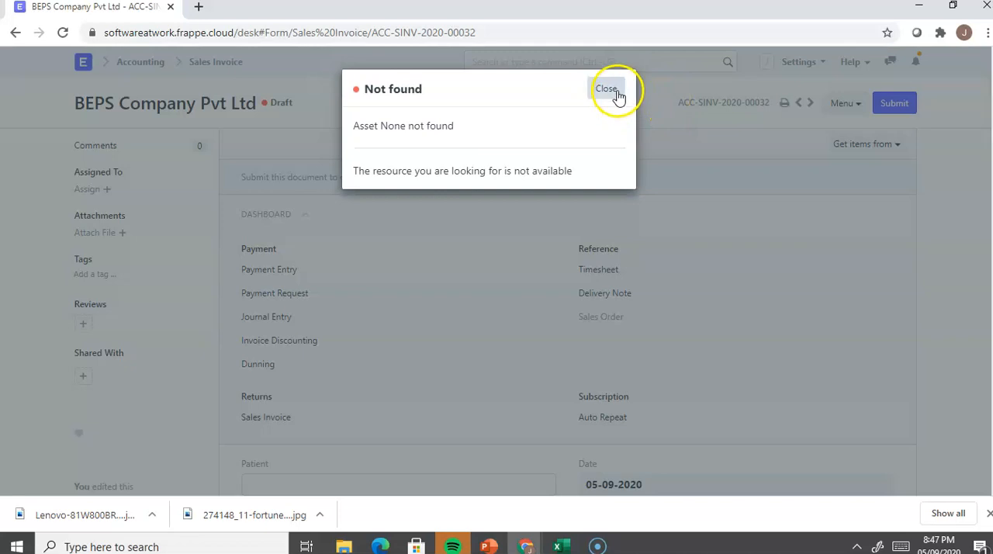
click(609, 90)
Step: Delete the Dell Laptop row from the draft invoice's Items table
scroll(677, 177, down, 3)
scroll(678, 182, down, 6)
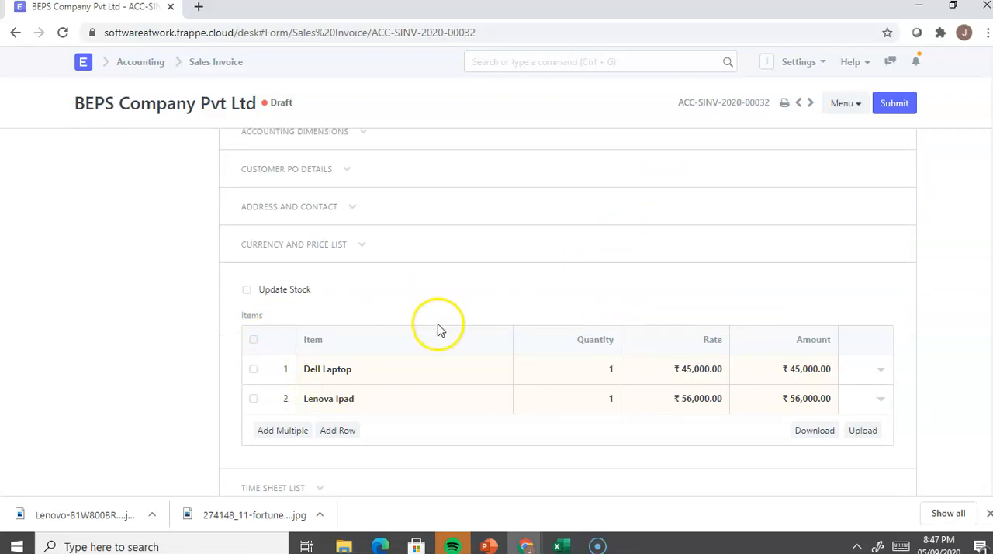
click(392, 376)
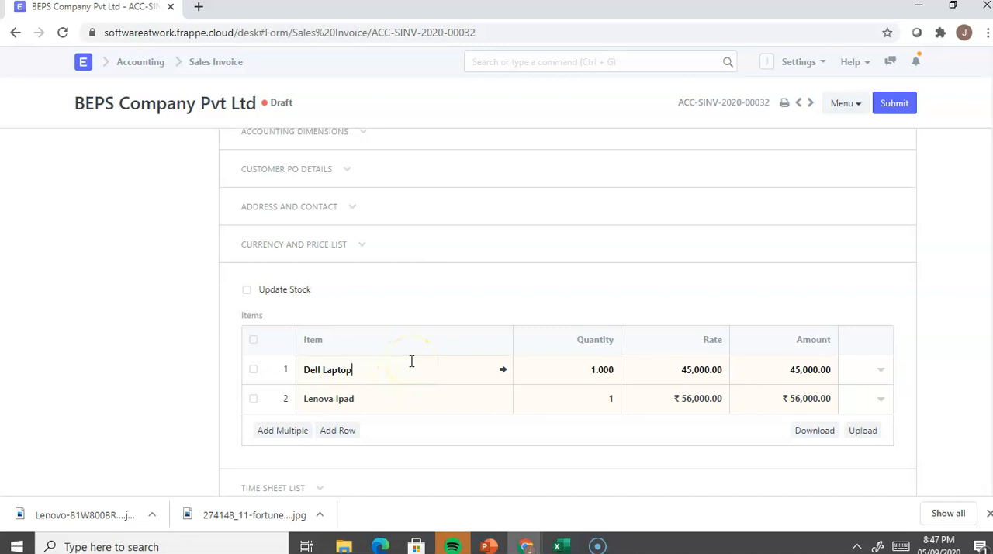
click(256, 373)
click(256, 372)
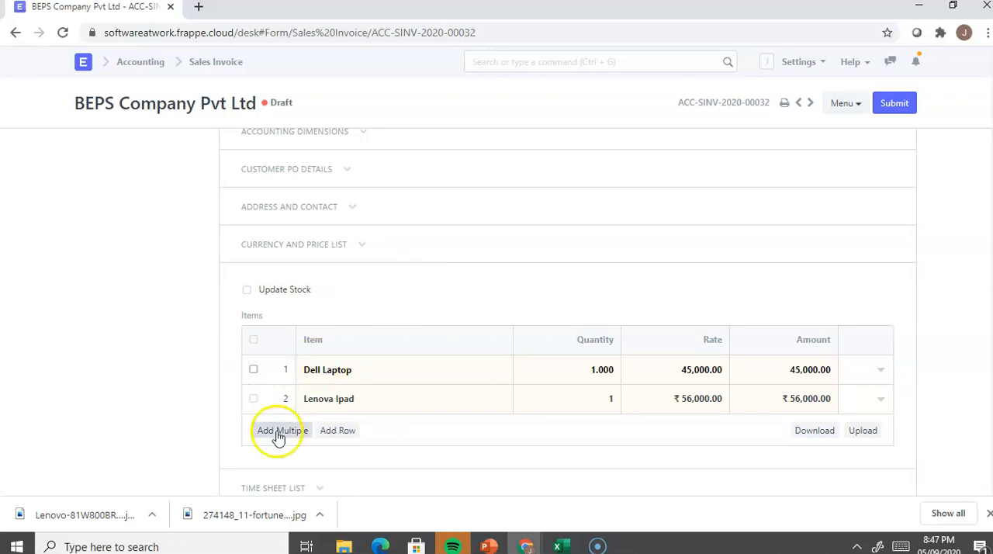
click(252, 372)
click(269, 430)
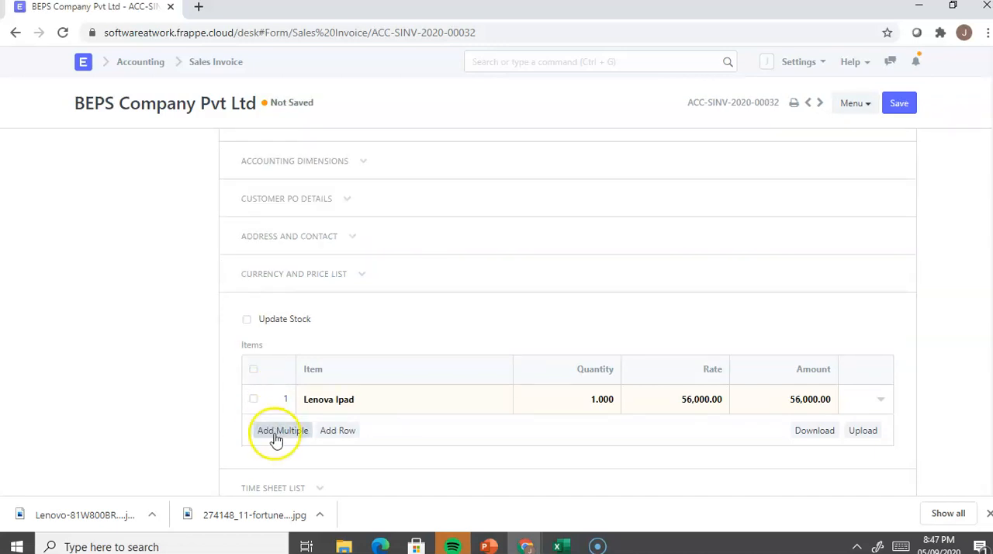
Step: Add a second row below Lenova Ipad in the Items table and search for an item with "d"
click(332, 430)
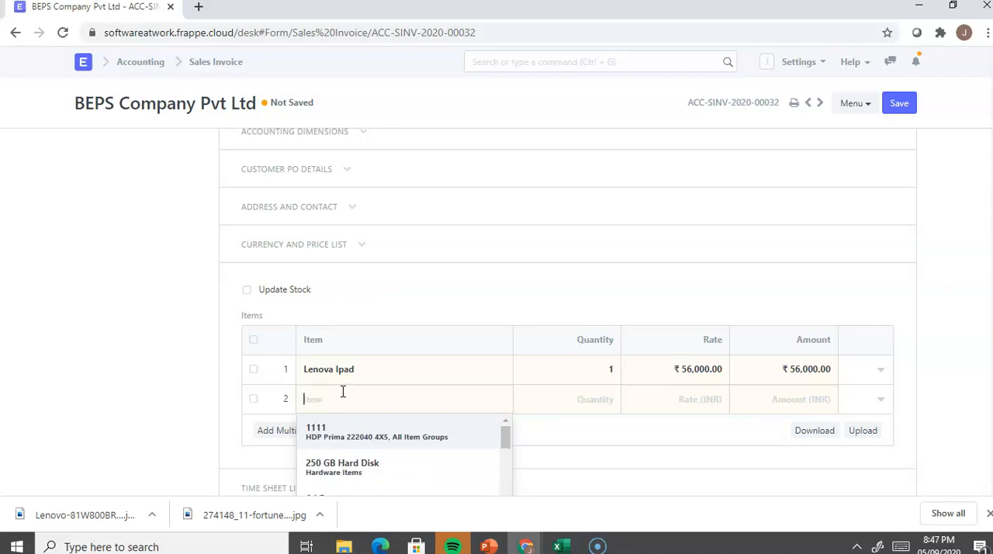
scroll(341, 394, down, 1)
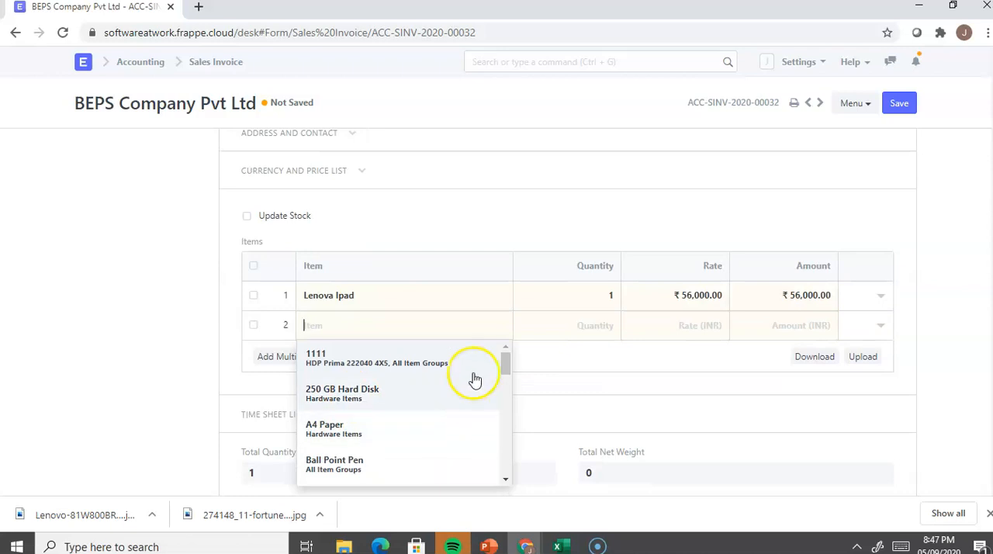
mouse_move(505, 362)
mouse_down()
mouse_move(506, 384)
mouse_move(503, 354)
mouse_up()
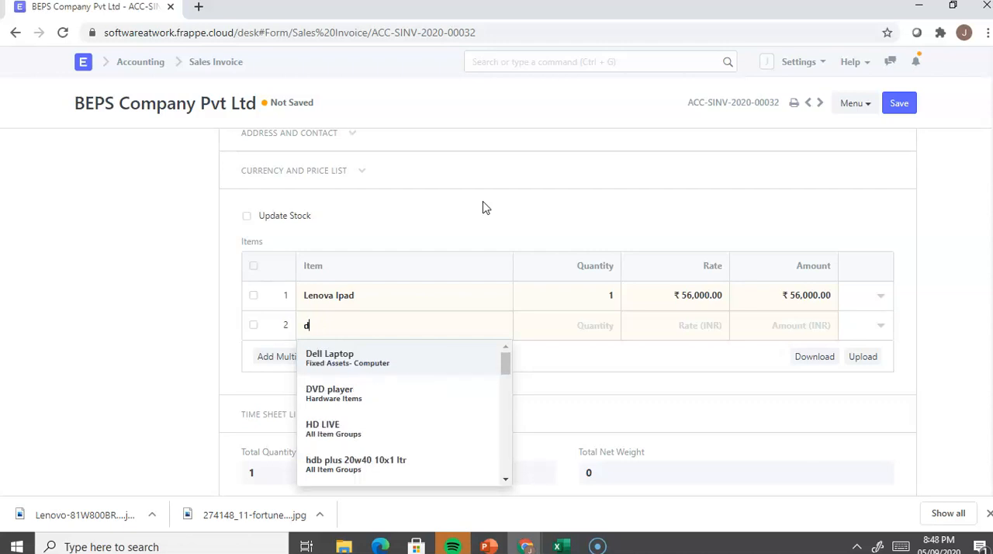
Step: Return to the Sales Invoice list and open the unpaid BEPS Company Pvt Ltd invoice
click(204, 65)
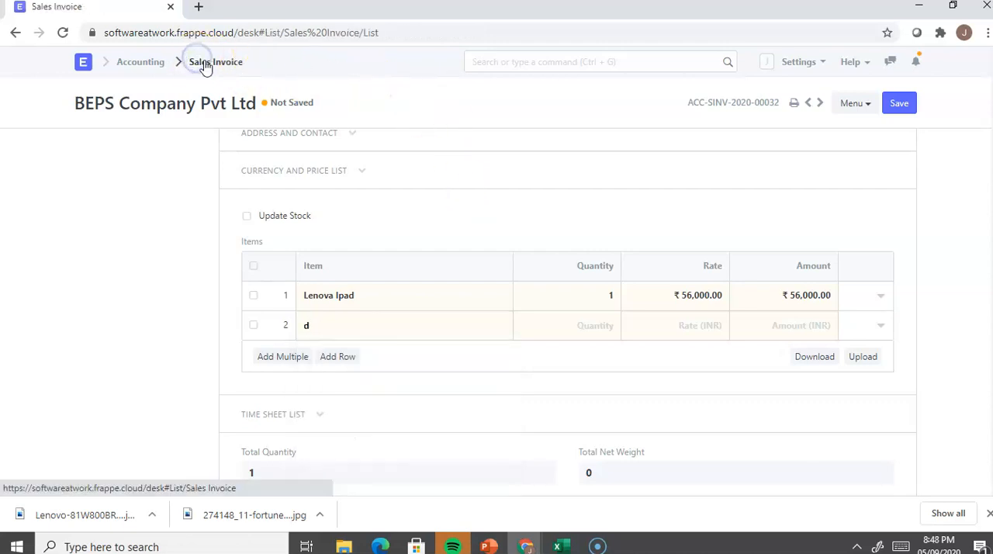
scroll(328, 178, up, 3)
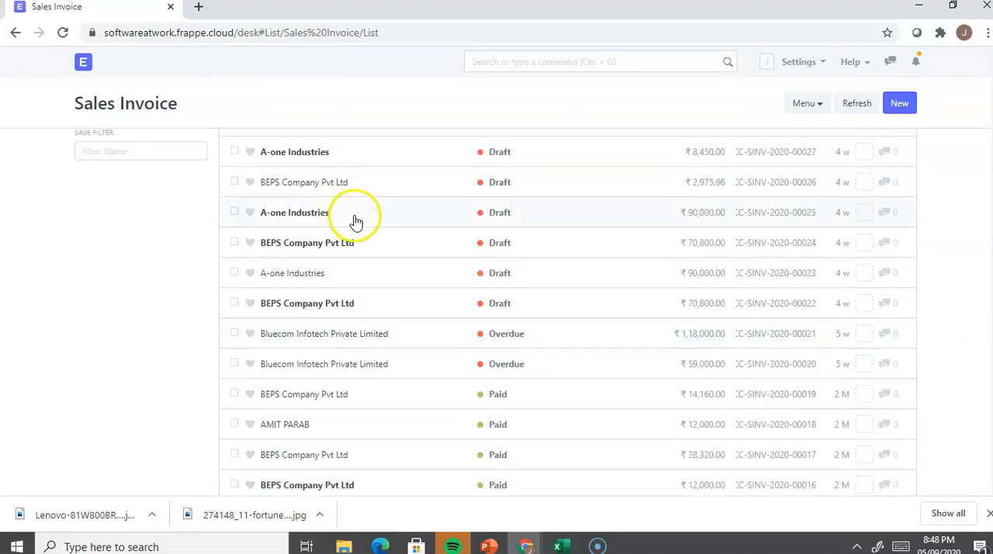
scroll(356, 223, up, 4)
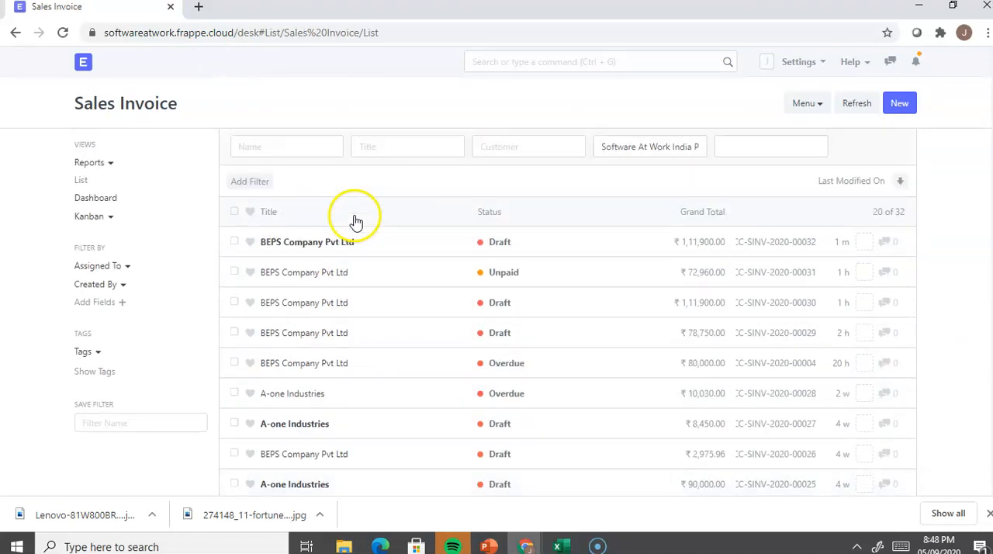
click(376, 270)
click(373, 276)
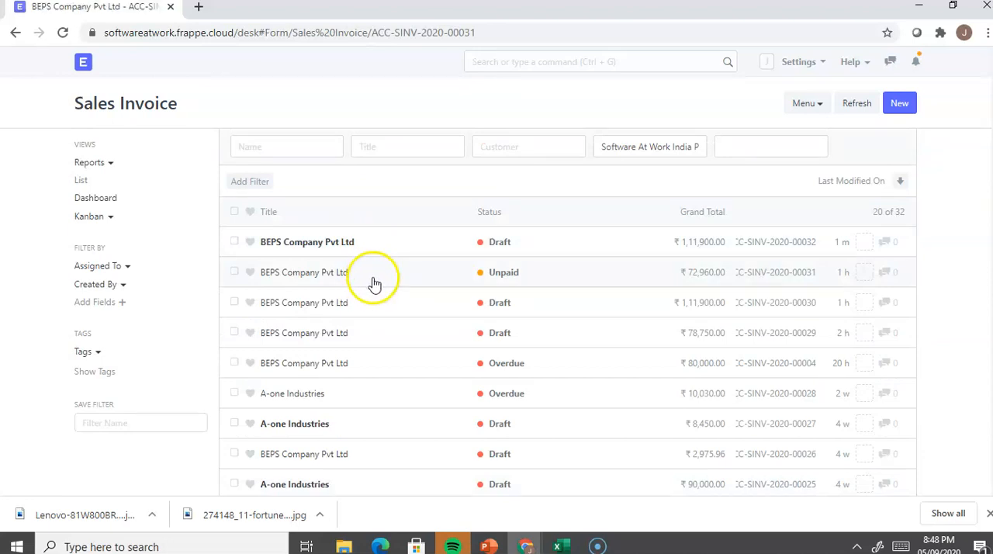
click(372, 277)
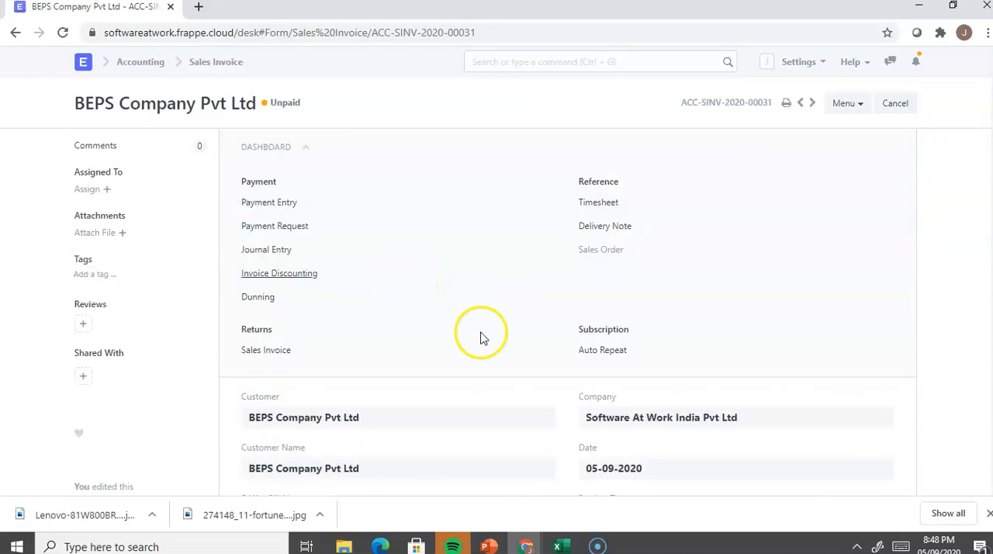
Step: Look over the unpaid invoice's items and tax template, and go back to the Sales Invoice list
scroll(589, 256, down, 10)
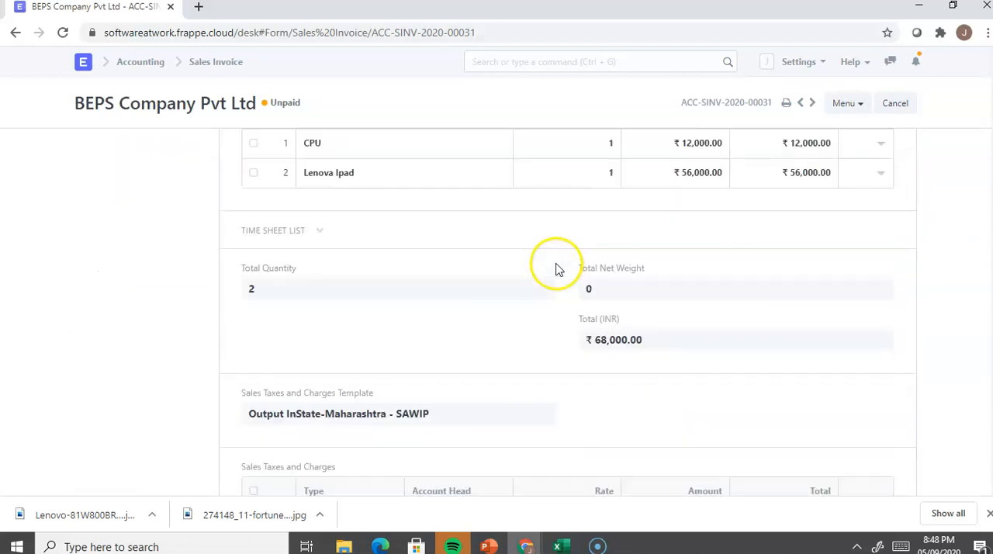
scroll(555, 269, up, 2)
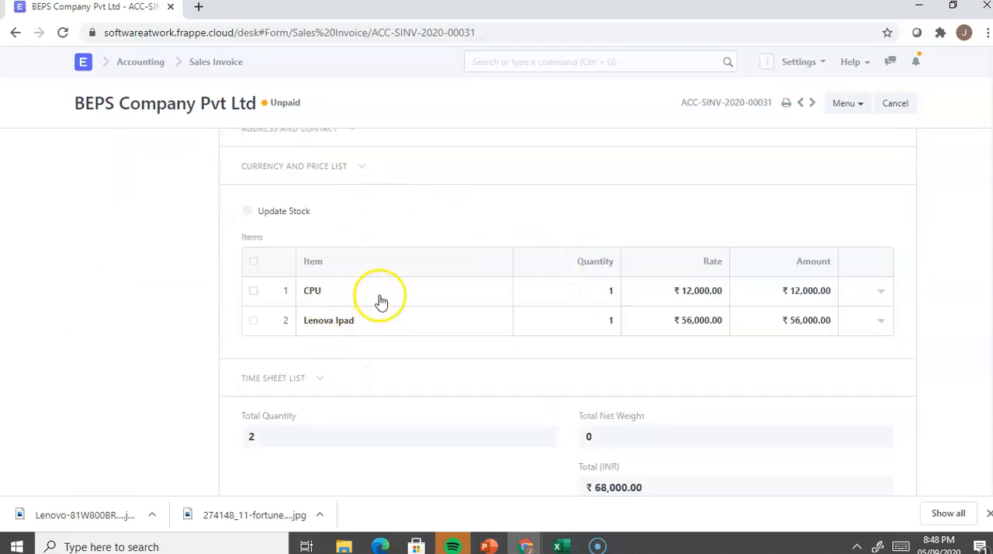
scroll(417, 312, up, 4)
scroll(436, 350, down, 4)
scroll(432, 348, up, 4)
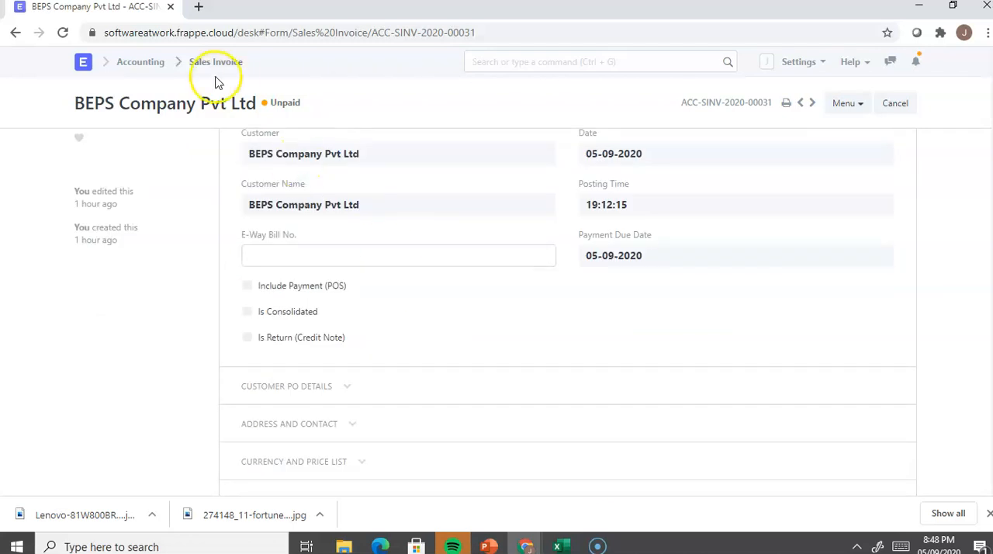
click(218, 75)
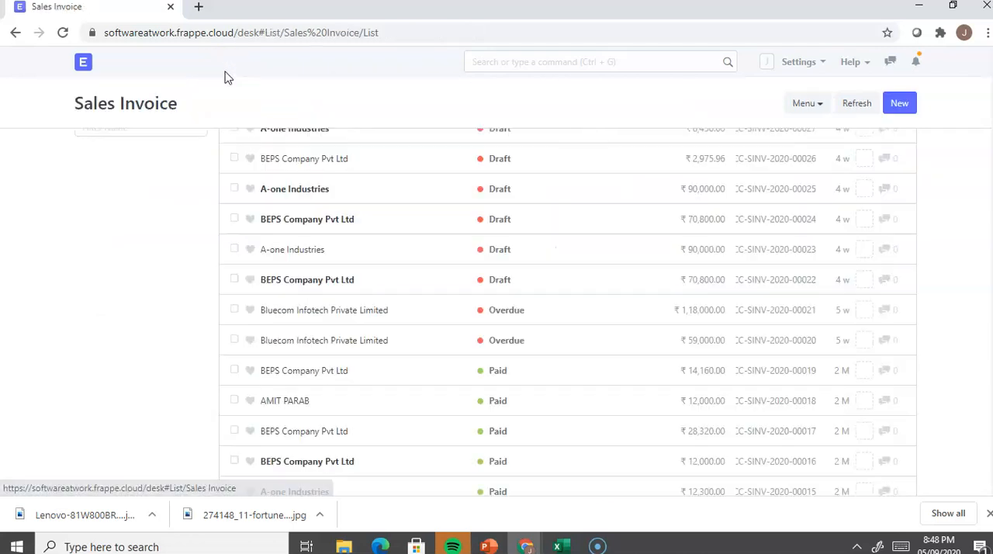
Step: Create a new sales invoice and set its customer to BEPS Company Pvt Ltd
click(902, 103)
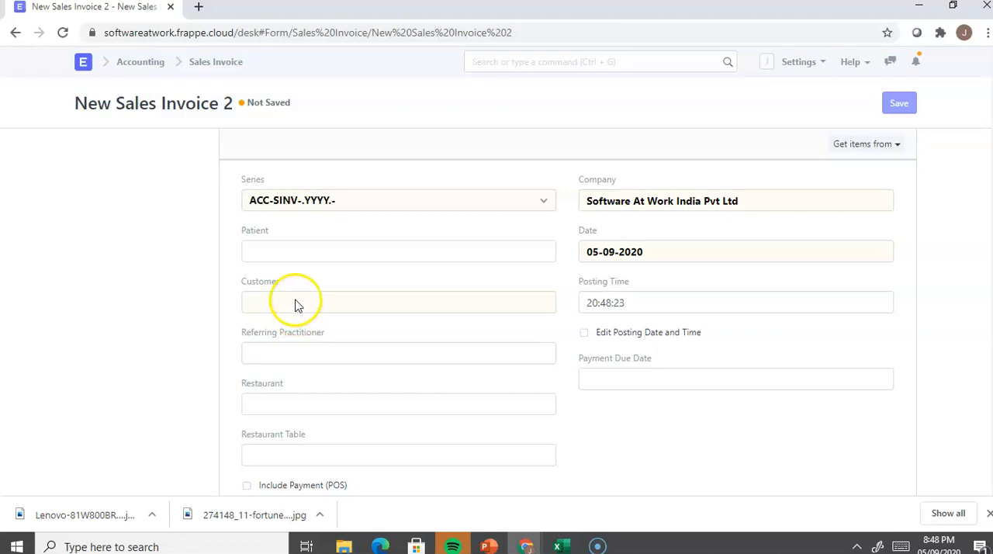
click(294, 302)
text(b)
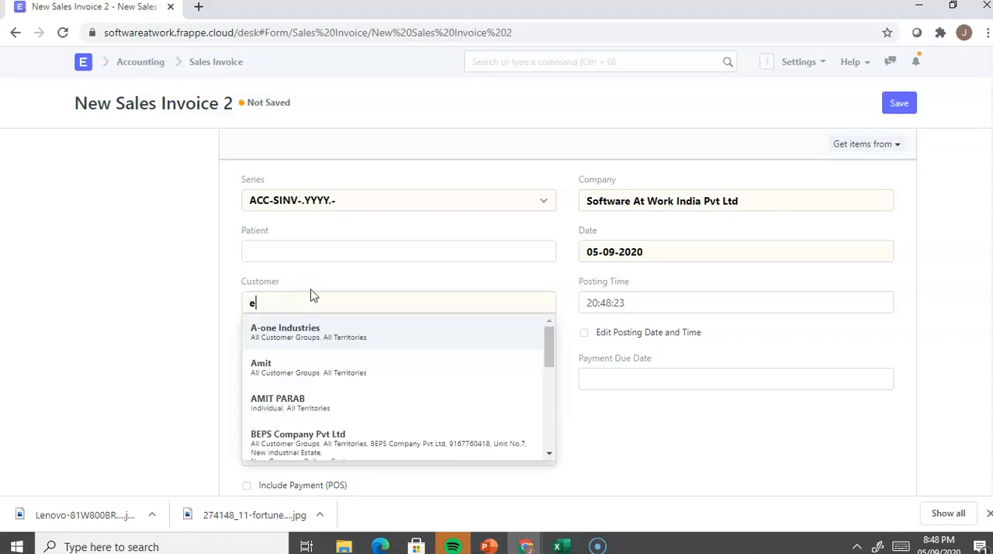
click(329, 446)
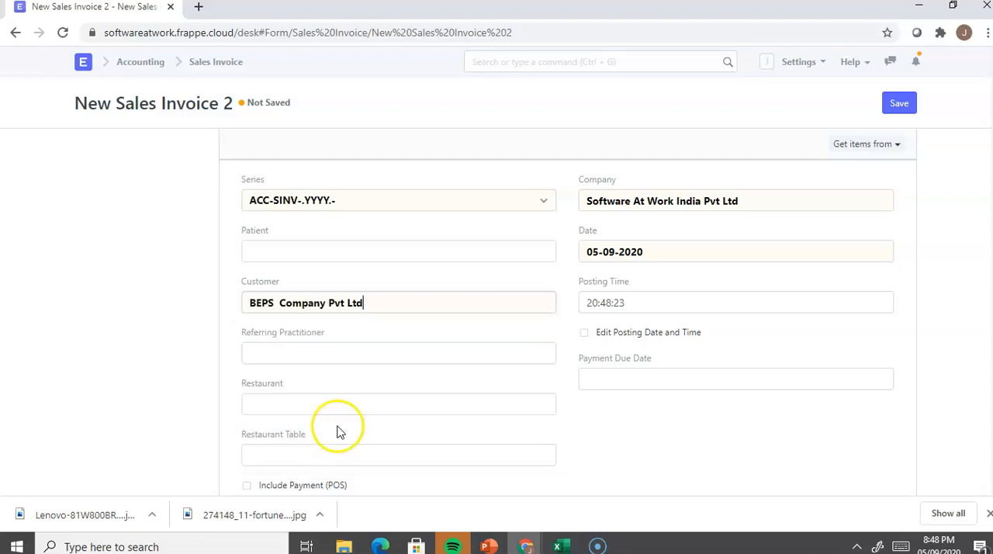
click(666, 411)
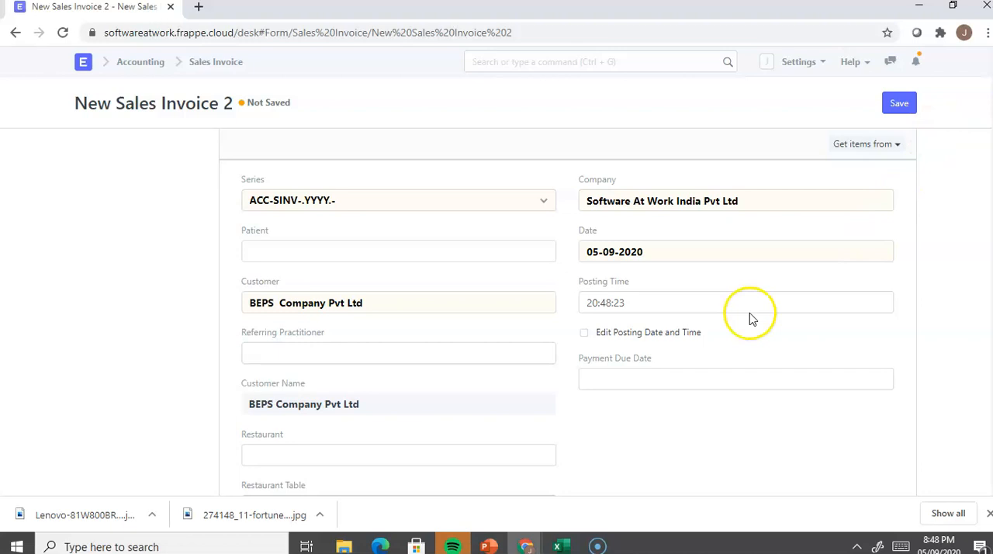
Step: Choose CPU as the first item in the new invoice's Items table
scroll(749, 312, down, 10)
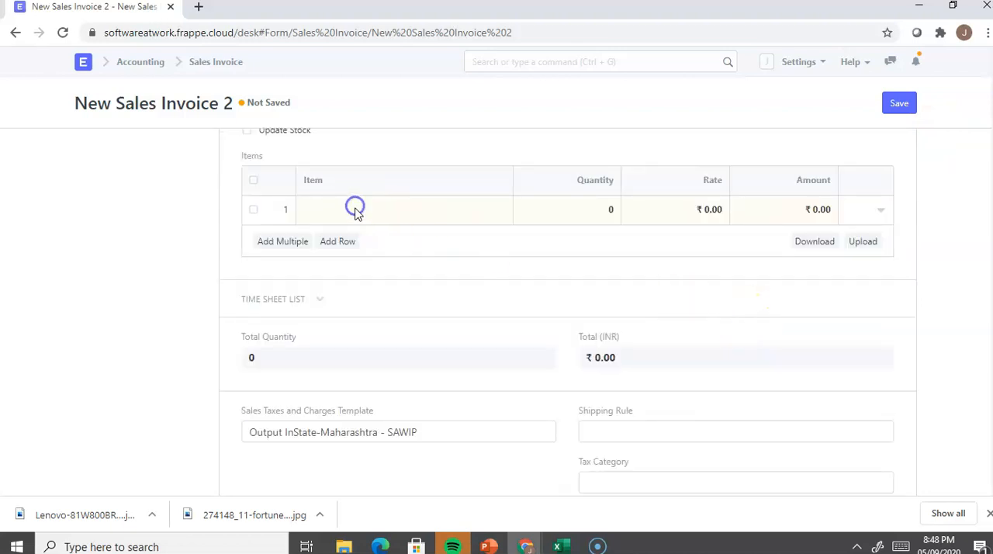
key(ctrl+s)
click(602, 98)
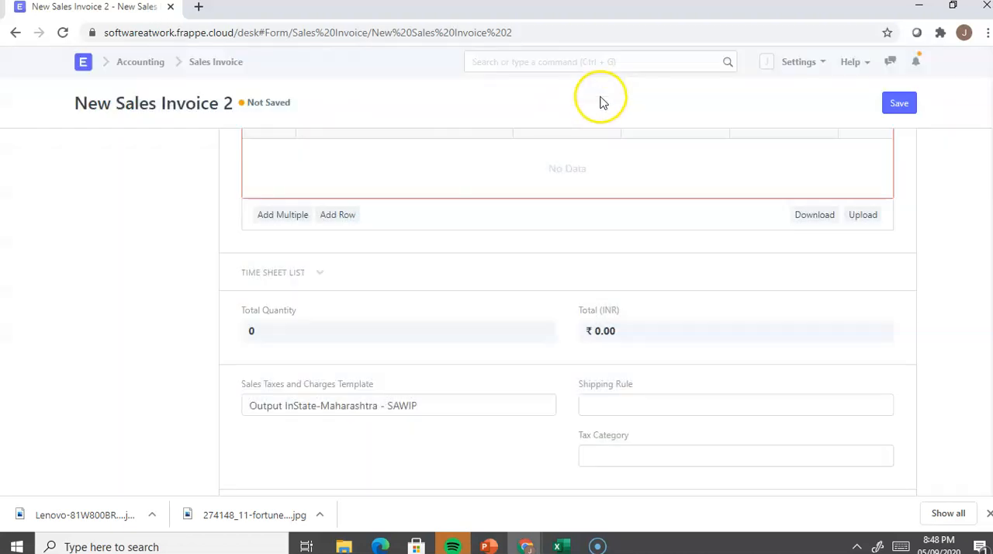
scroll(450, 255, up, 1)
click(347, 290)
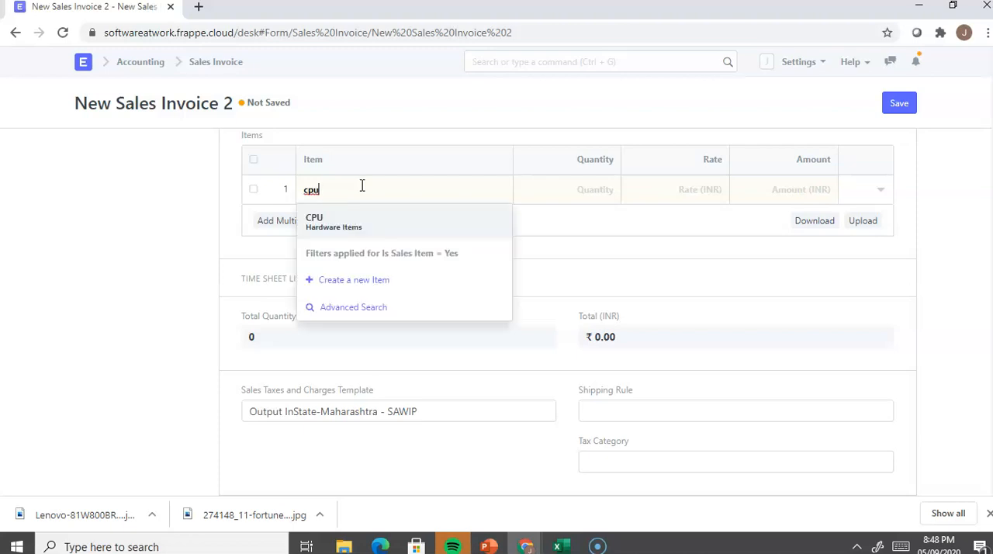
click(351, 233)
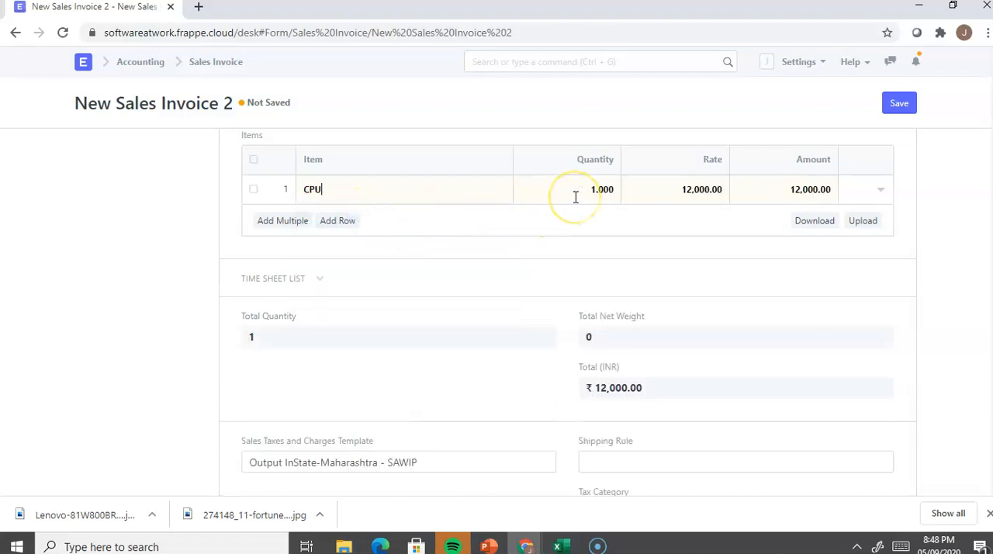
Step: Add a second row to the Items table with the item Lenova Ipad
click(341, 220)
click(354, 189)
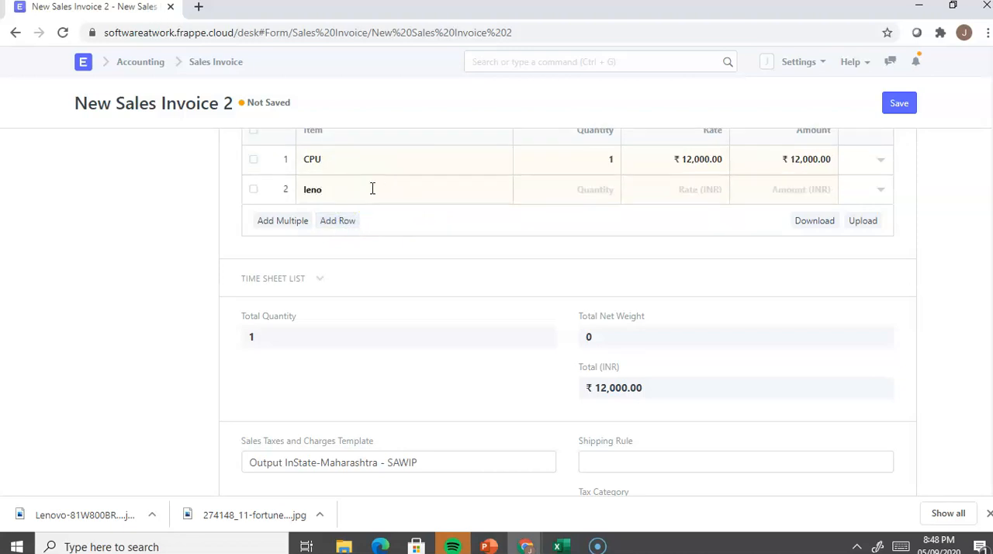
click(368, 225)
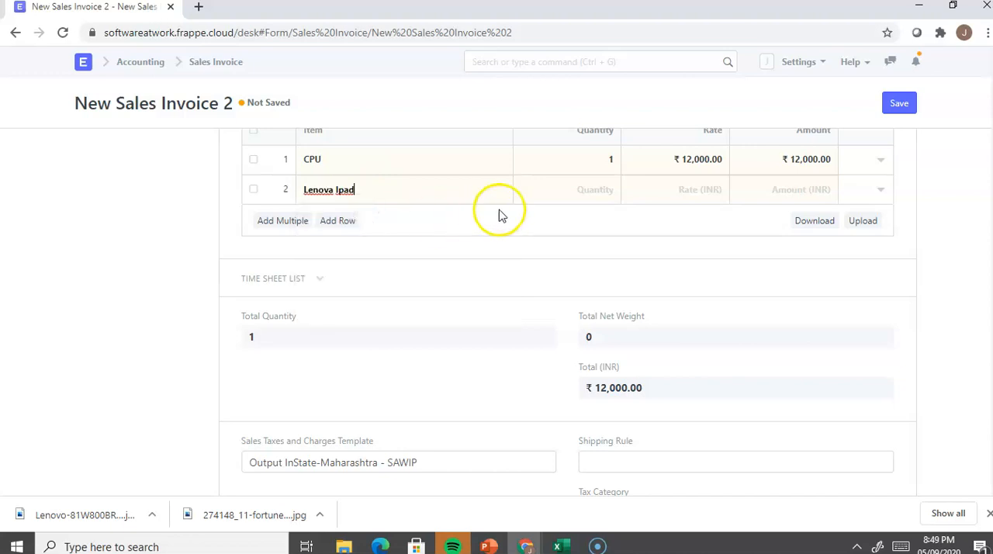
click(612, 189)
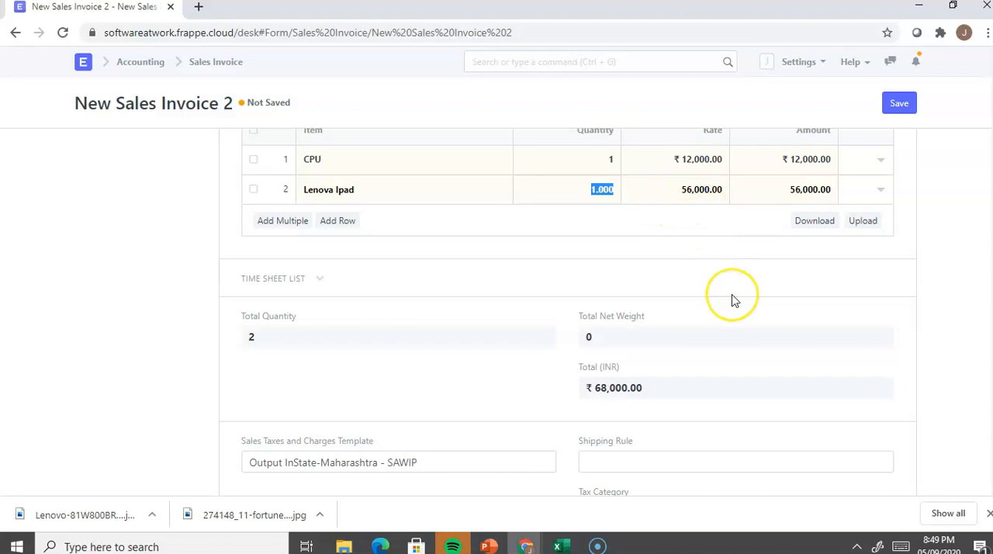
Step: Check the invoice's tax rows and item rates, switch to the Excel tax worksheet, and set F4 to 12000 for the CPU
scroll(731, 294, down, 3)
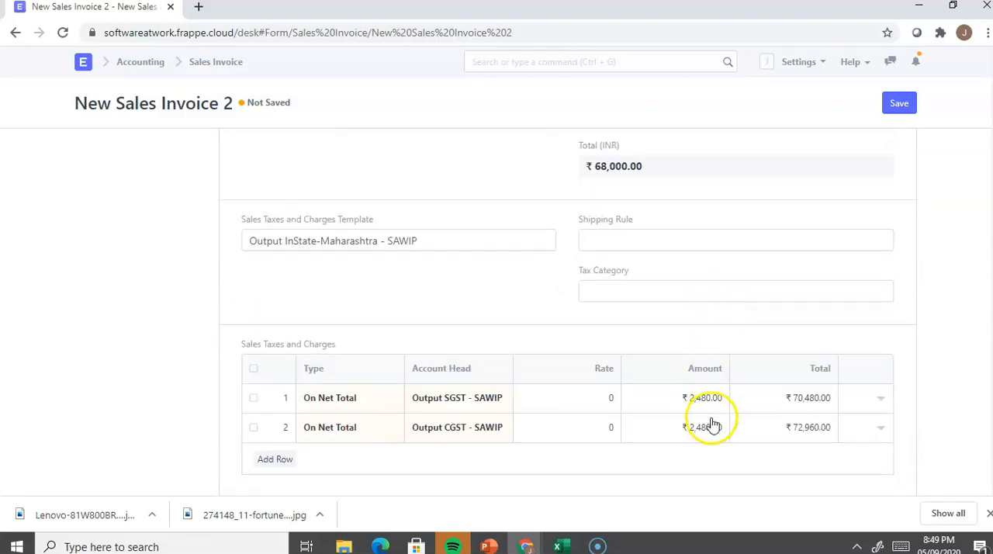
scroll(715, 422, up, 4)
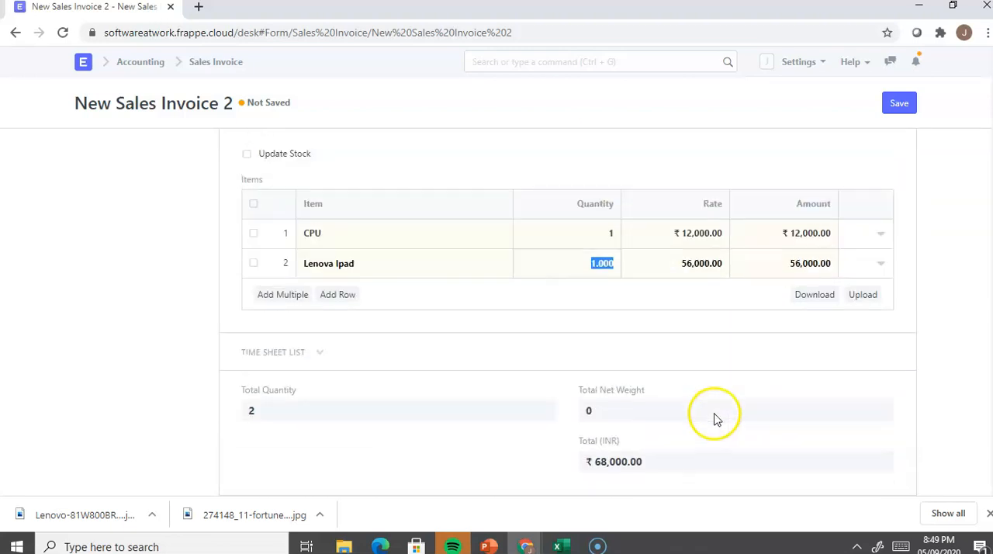
key(alt+Tab)
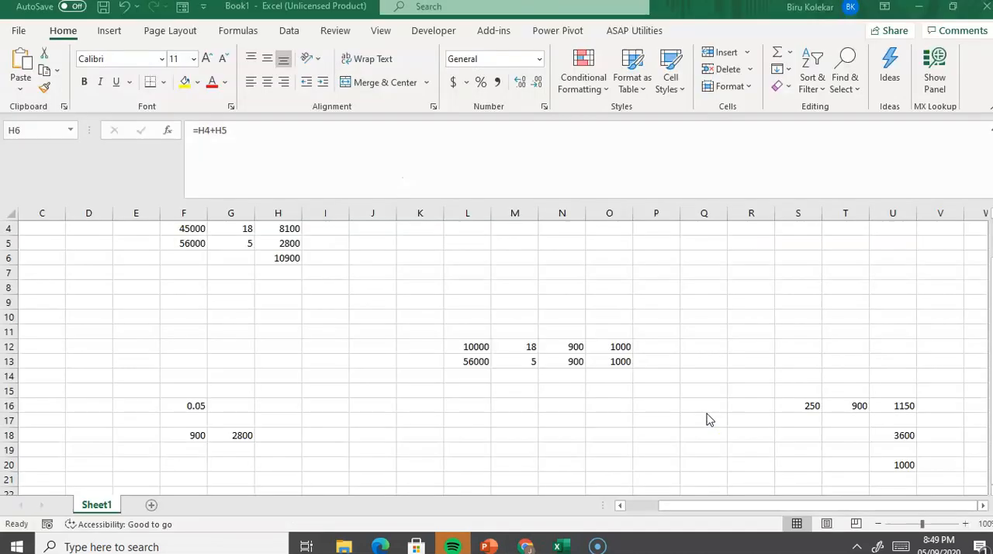
click(198, 225)
key(alt+Tab)
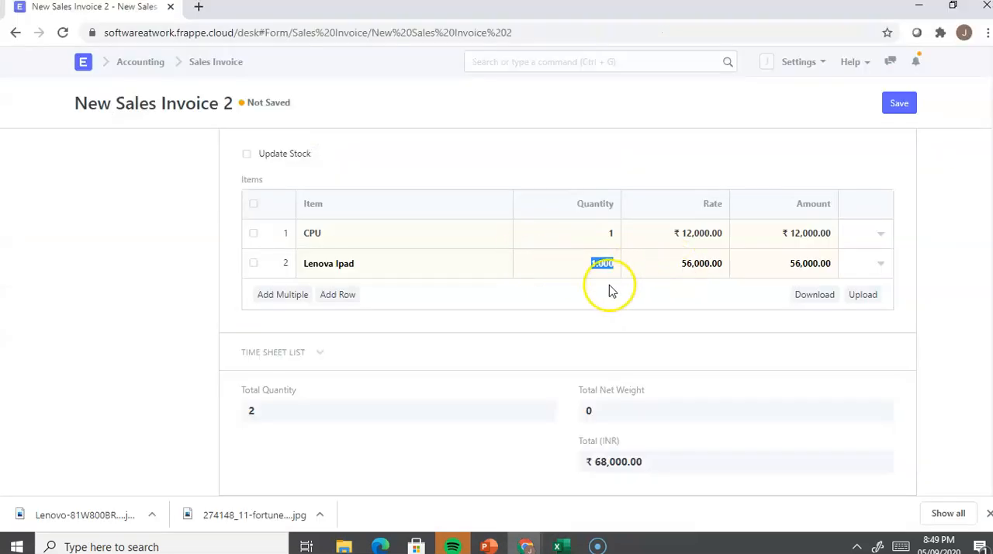
key(alt+Tab)
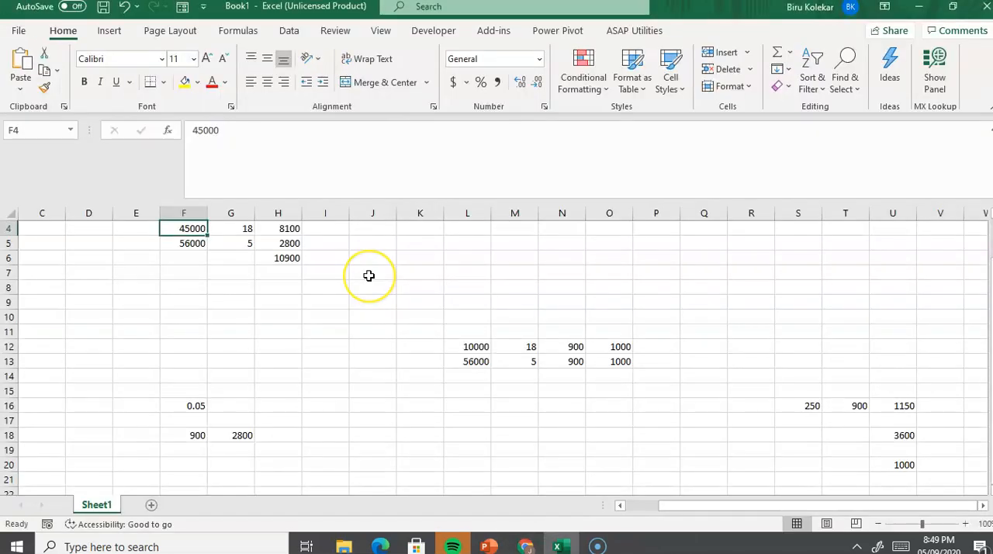
key(alt+Tab)
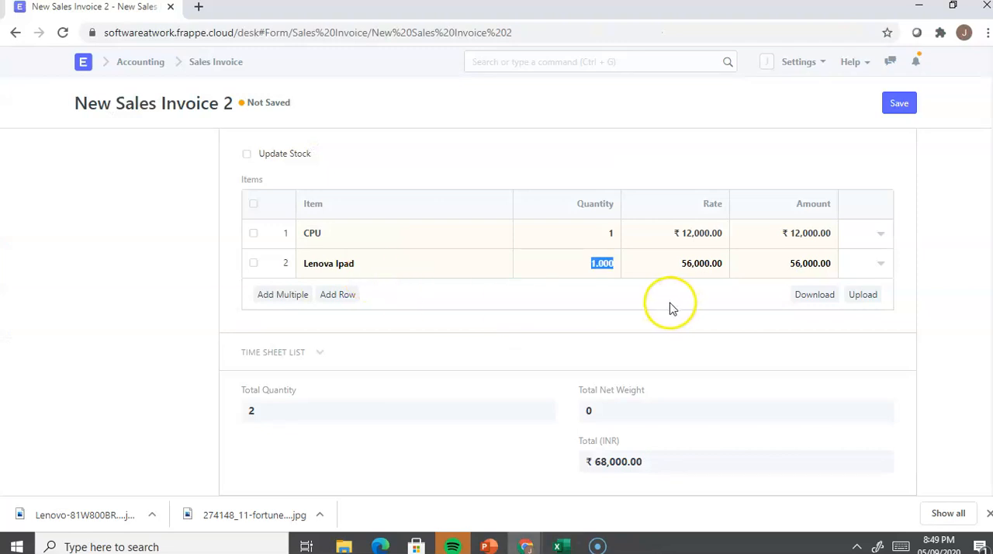
key(alt+Tab)
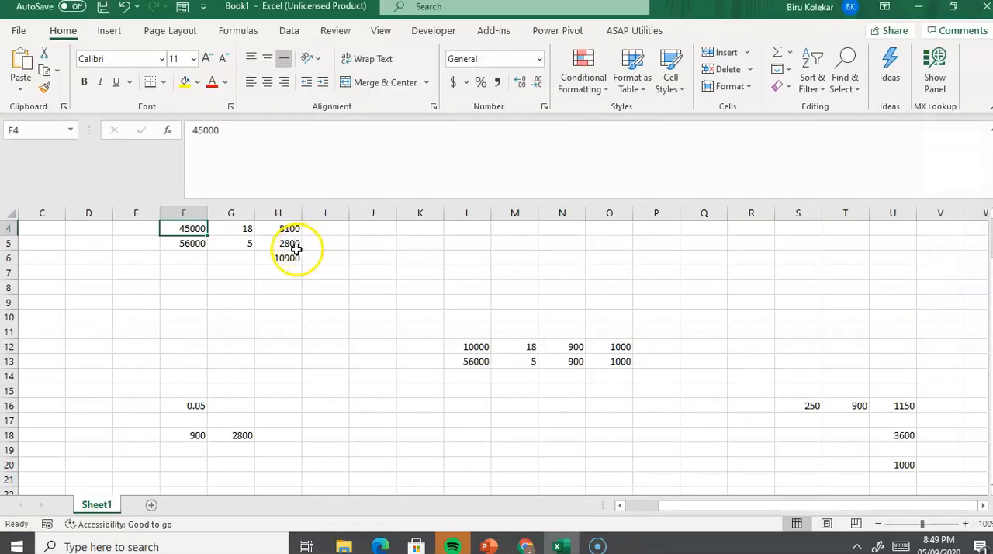
key(alt+Tab)
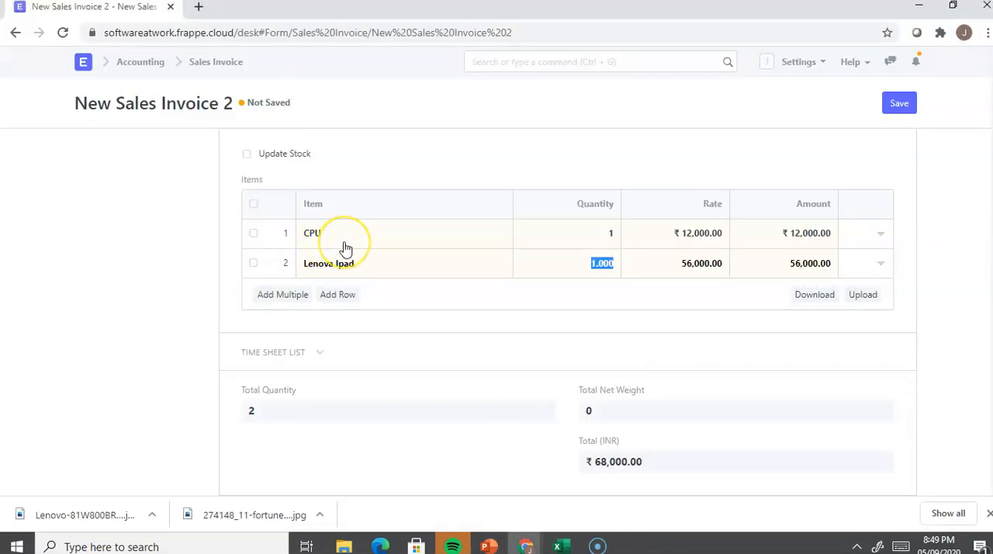
key(alt+Tab)
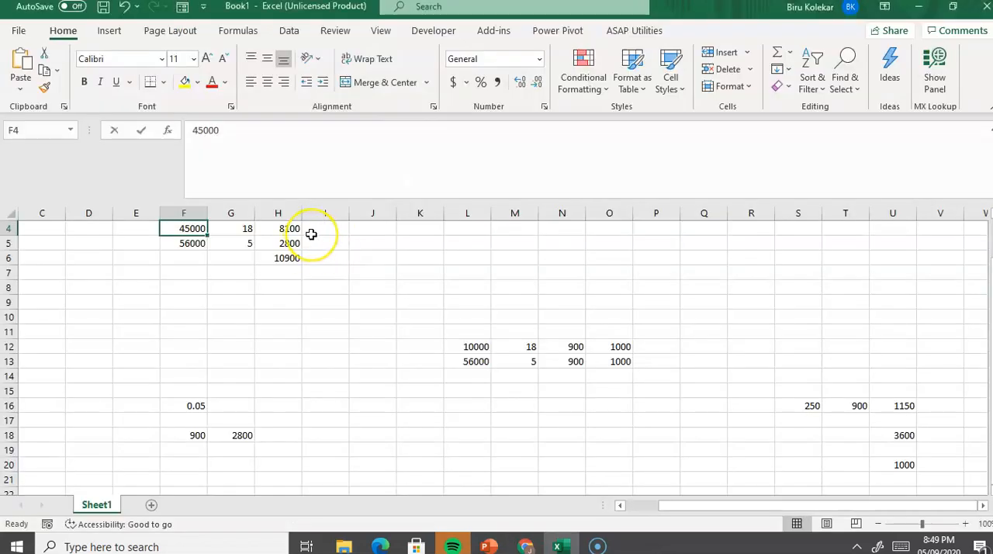
text(12)
key(Return)
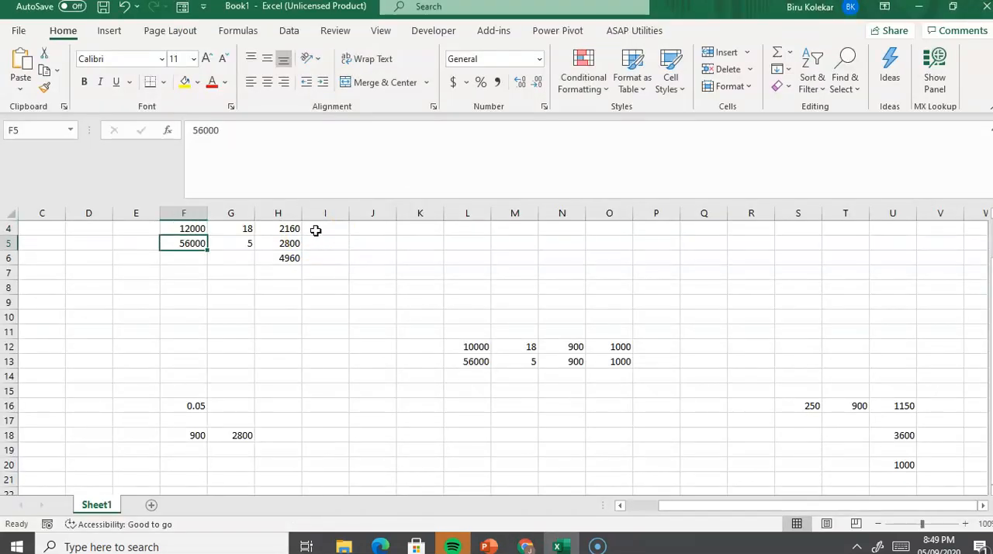
Step: Compare the worksheet's total tax in H6 with Total Taxes and Charges on the ERPNext invoice, and review the invoice's other details
click(289, 259)
key(alt+Tab)
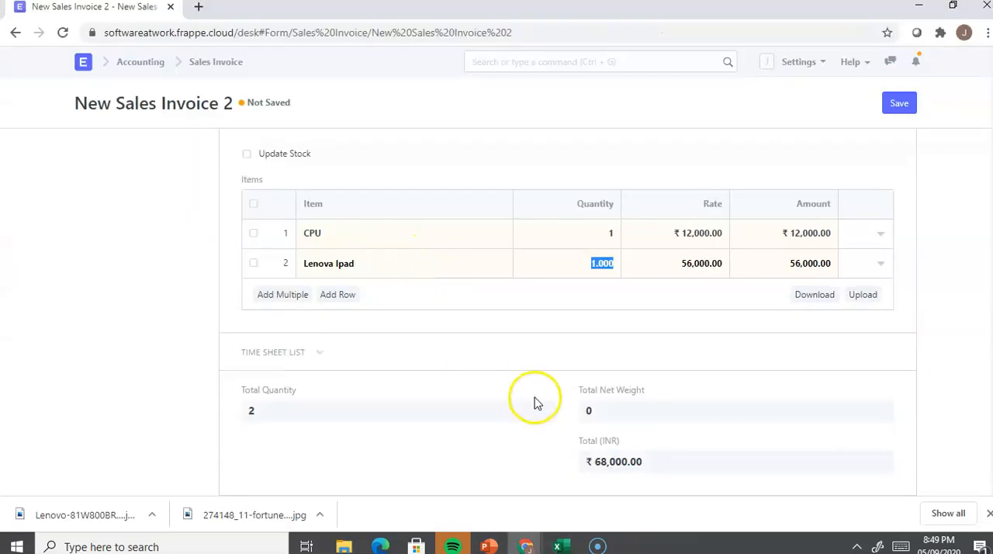
scroll(534, 402, down, 4)
scroll(533, 403, down, 2)
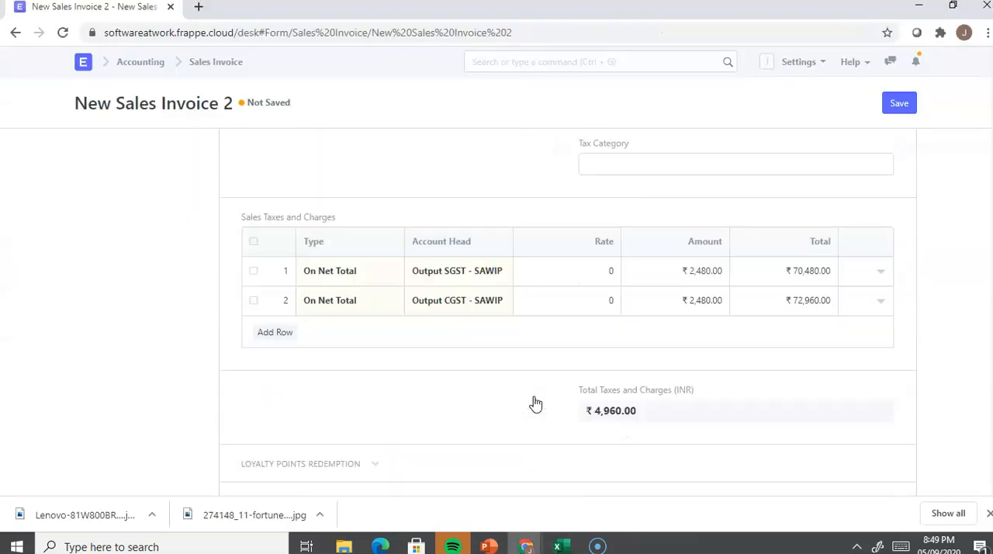
drag(656, 390, 572, 390)
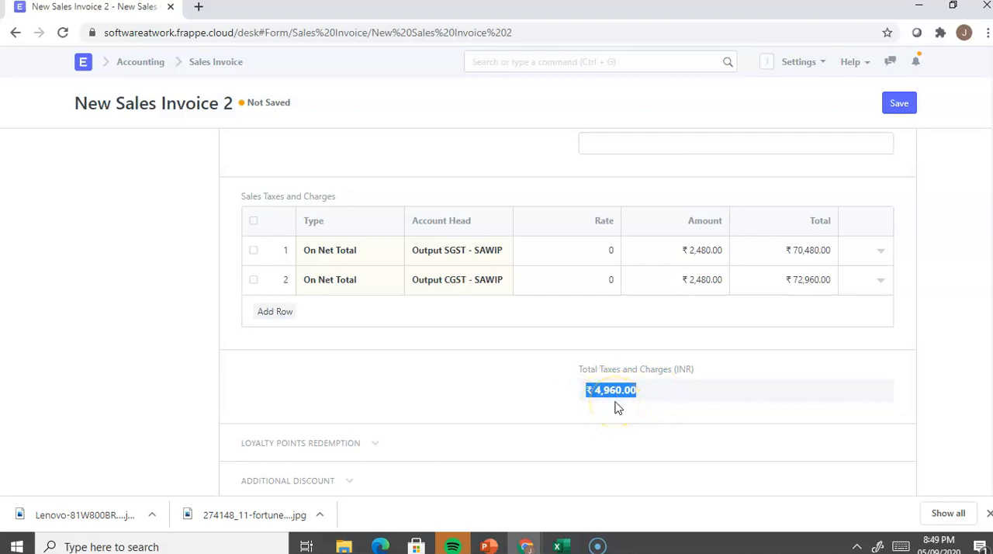
scroll(621, 413, down, 2)
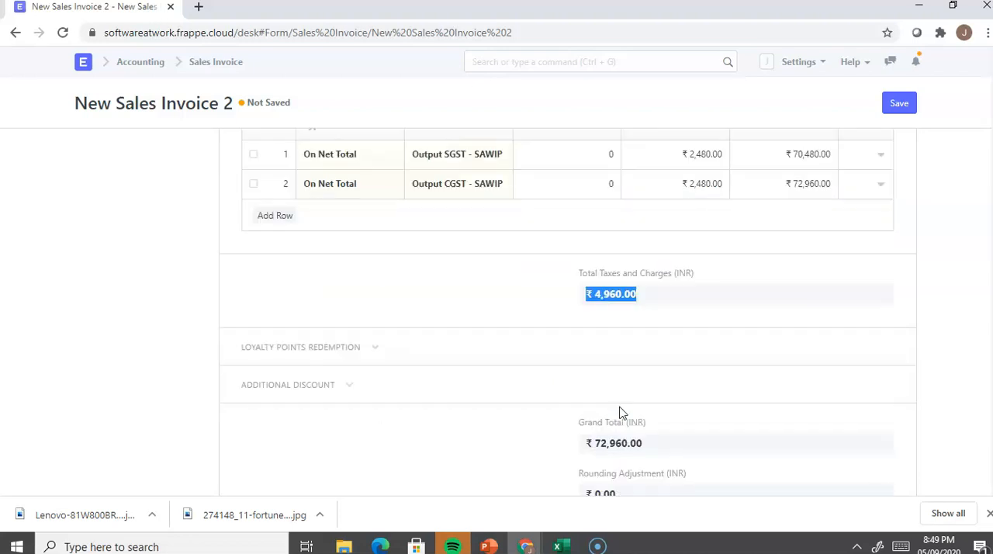
scroll(620, 413, up, 3)
scroll(621, 412, up, 8)
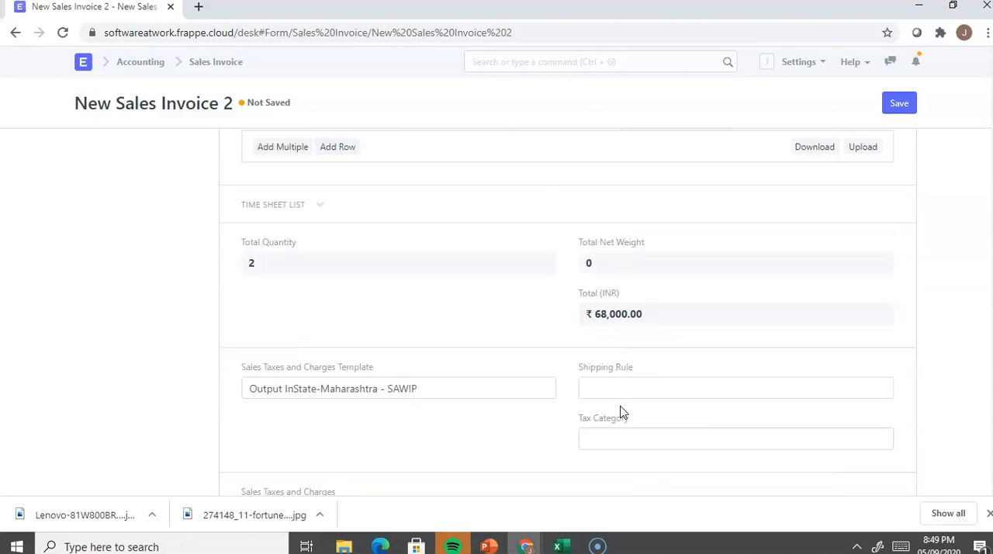
scroll(620, 387, up, 3)
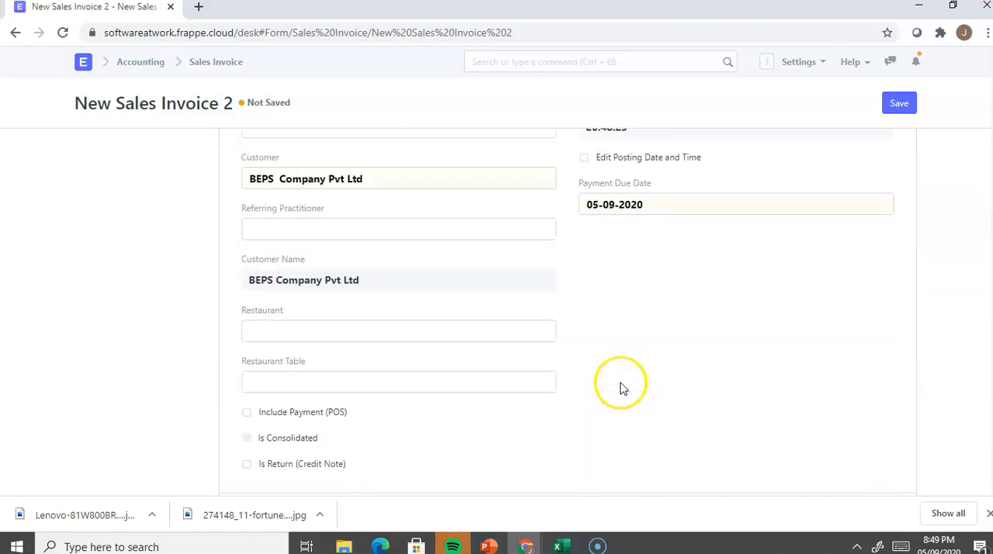
scroll(634, 377, up, 2)
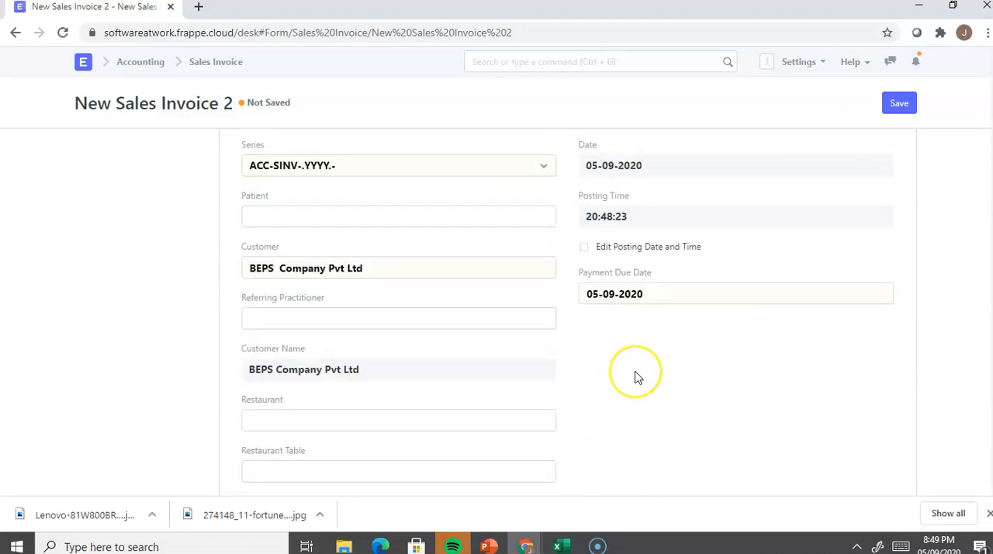
Step: Save the BEPS Company Pvt Ltd invoice, submit it and confirm the submission
click(909, 111)
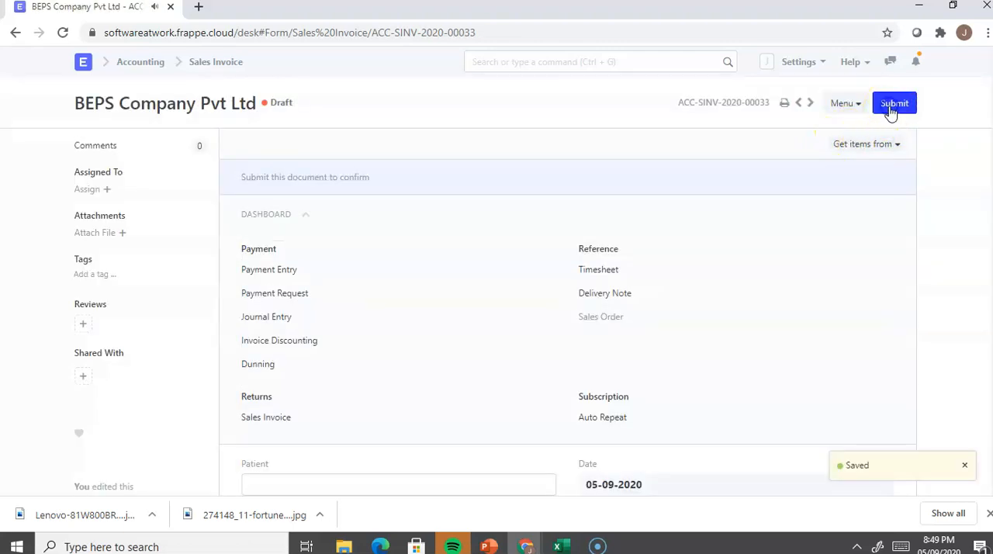
click(892, 106)
click(682, 89)
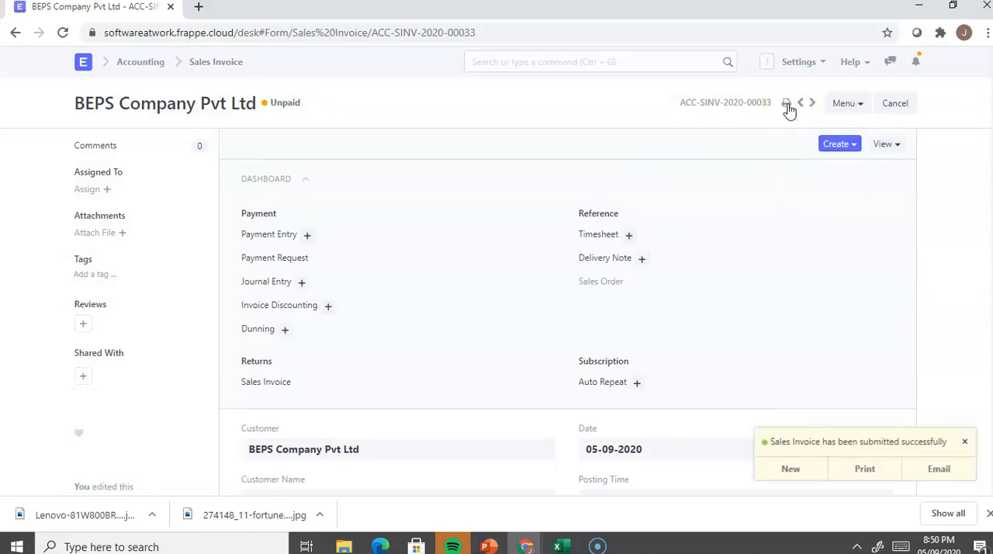
Step: Open the submitted invoice's print preview and review its customer details, items, SGST and CGST amounts and totals
click(787, 103)
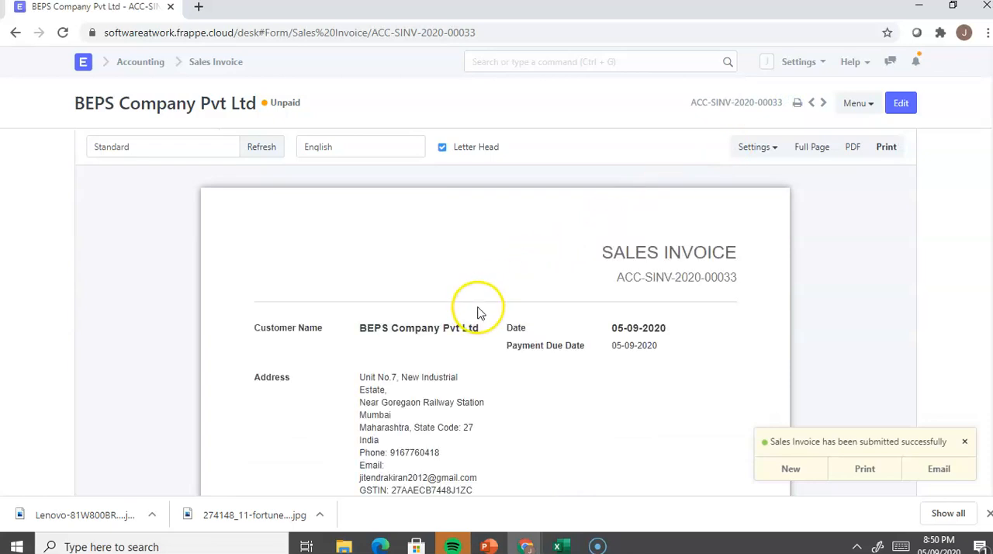
scroll(481, 314, down, 2)
scroll(481, 317, down, 5)
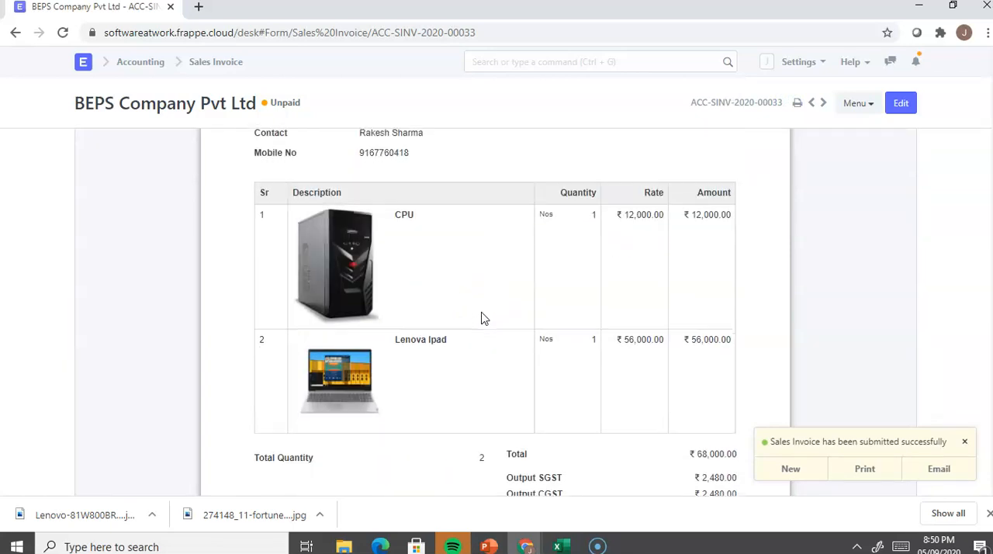
scroll(481, 316, up, 2)
scroll(481, 316, down, 2)
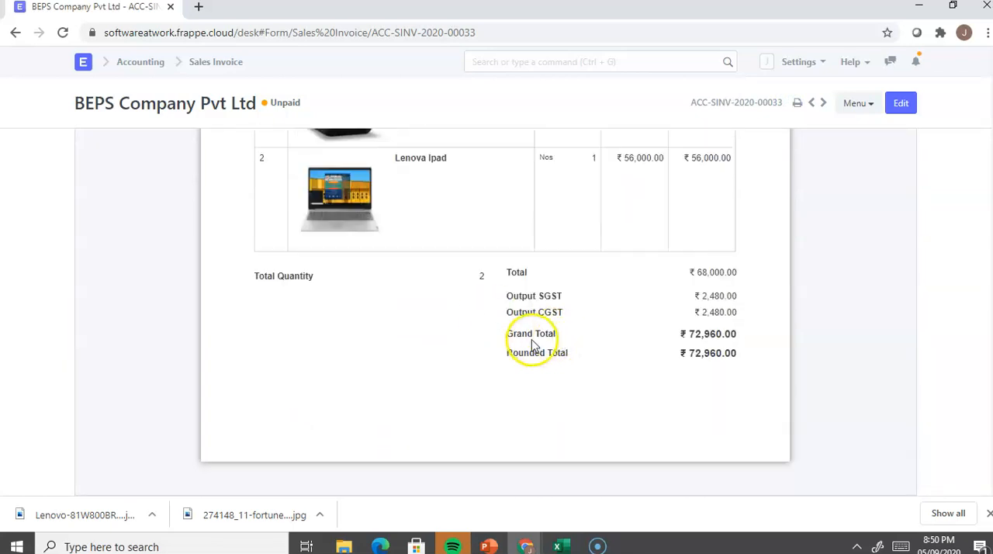
scroll(617, 326, up, 8)
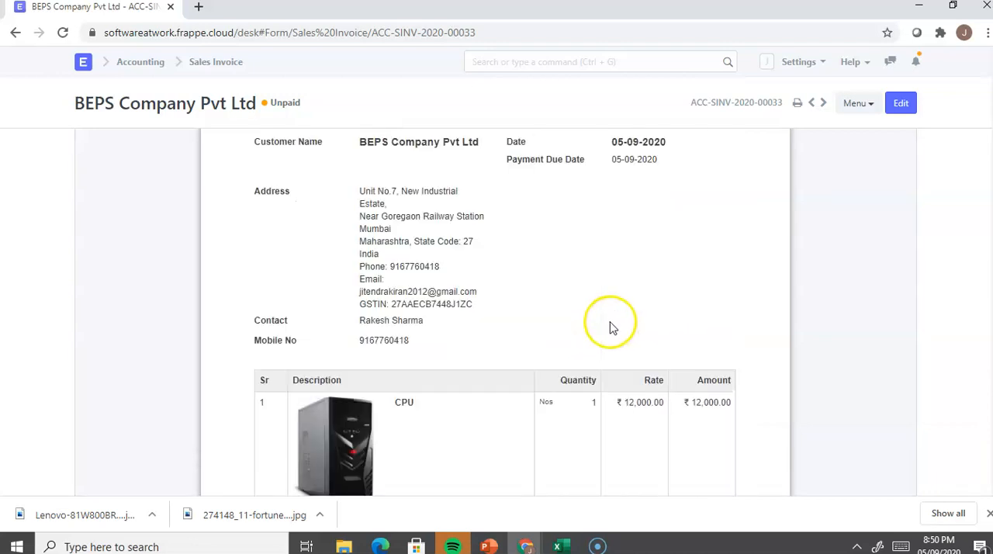
scroll(579, 314, down, 4)
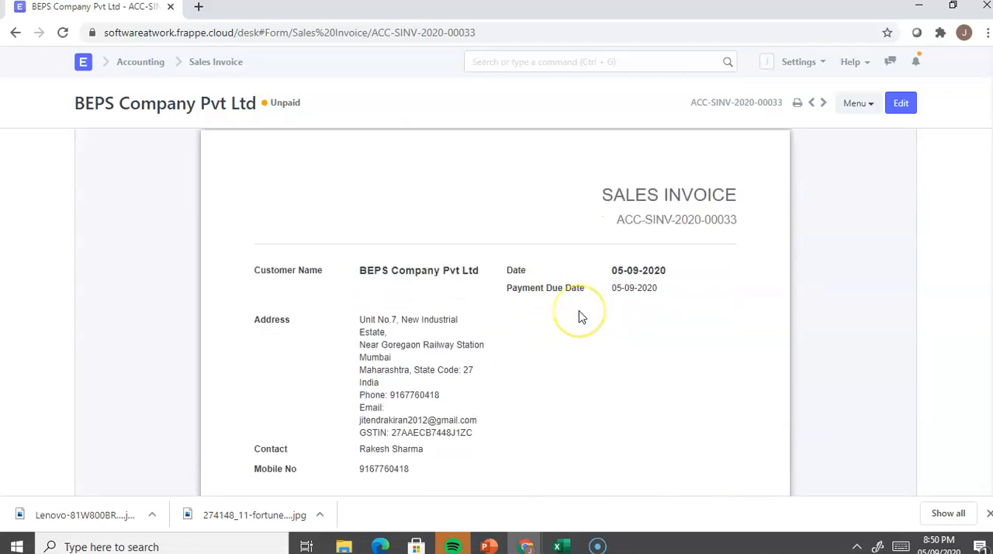
Step: Change the BEPS Company Pvt Ltd invoice's print format from Standard to GST Tax Invoice
scroll(581, 317, down, 3)
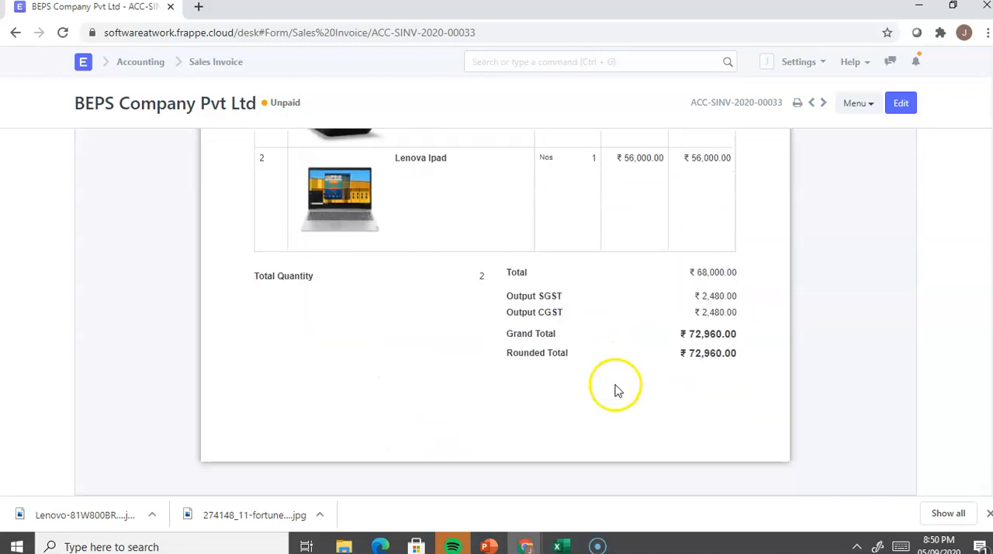
scroll(587, 380, up, 7)
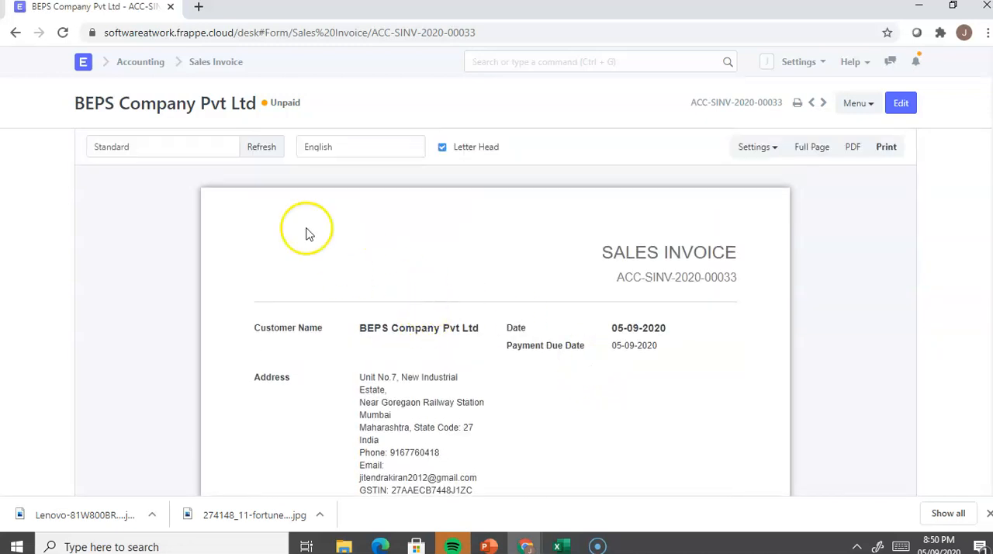
click(200, 148)
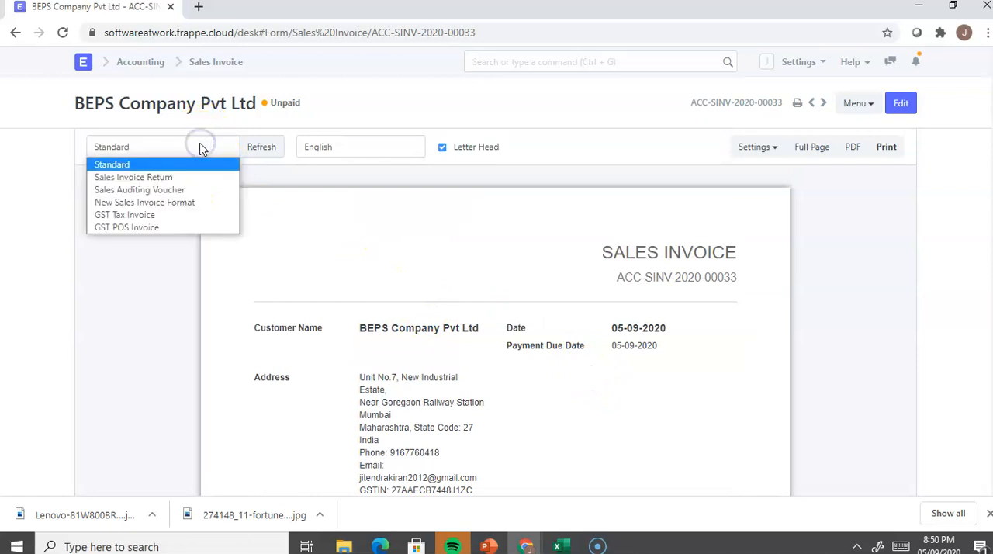
click(170, 217)
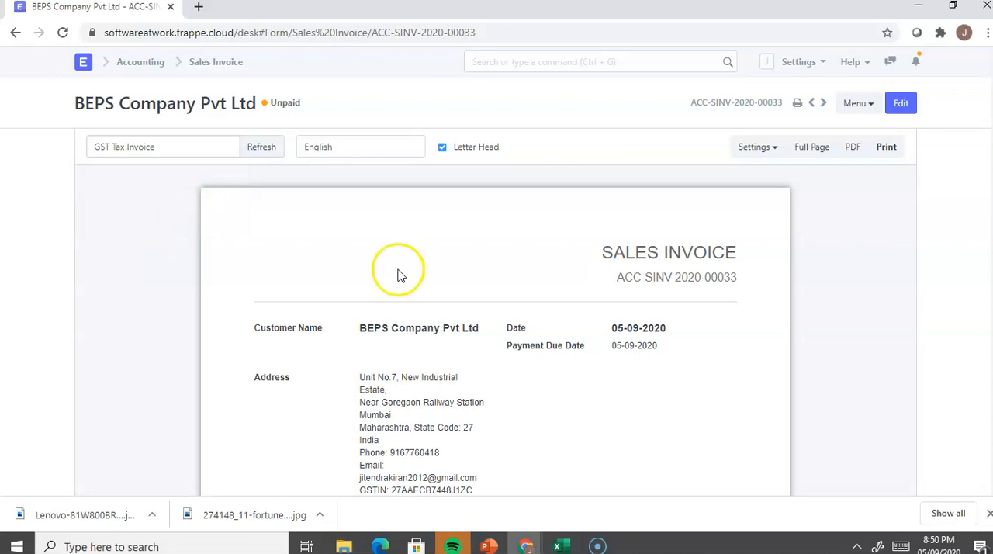
Step: Review the GST Tax Invoice print layout, checking the company and customer details, HSN/SAC codes, item totals and tax breakup
scroll(461, 324, down, 1)
scroll(460, 324, down, 8)
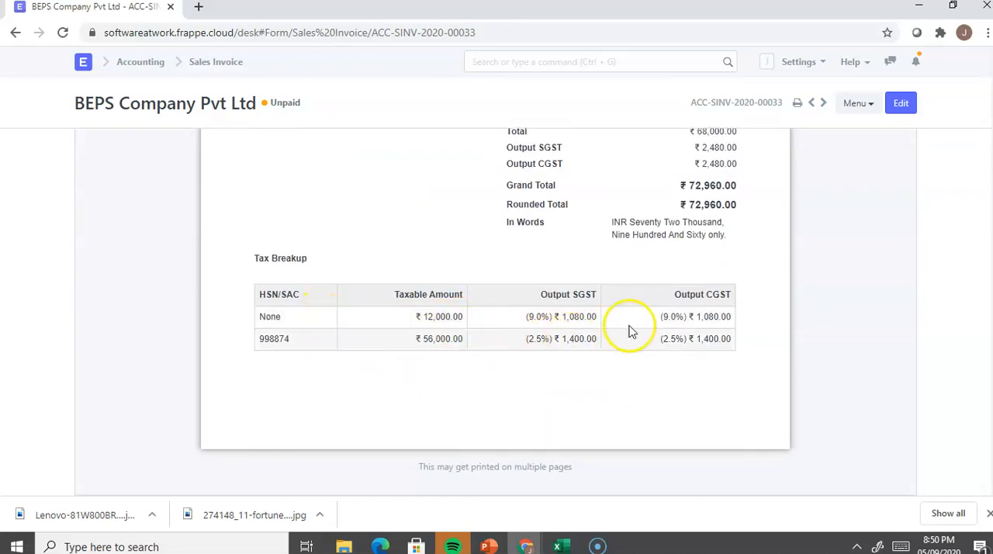
scroll(641, 346, up, 2)
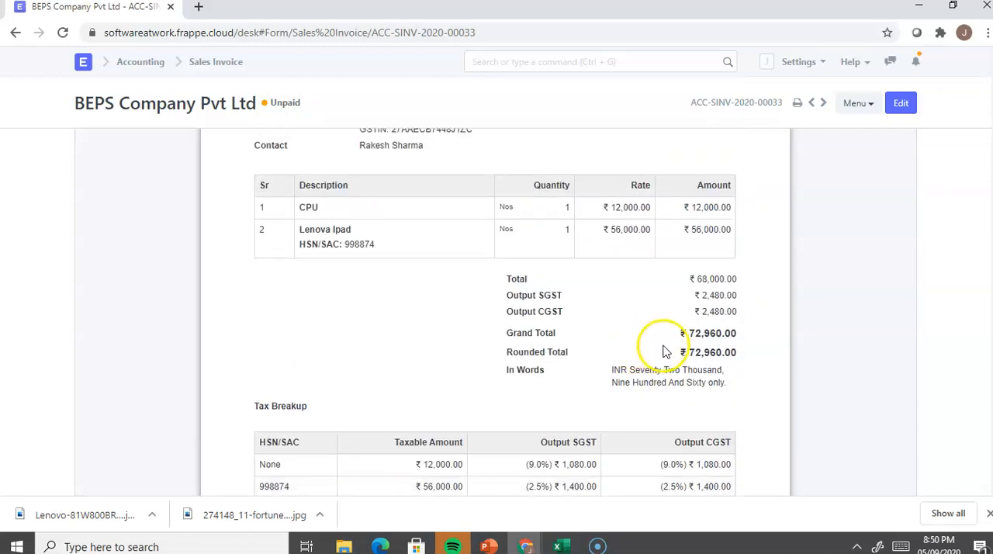
scroll(641, 301, up, 4)
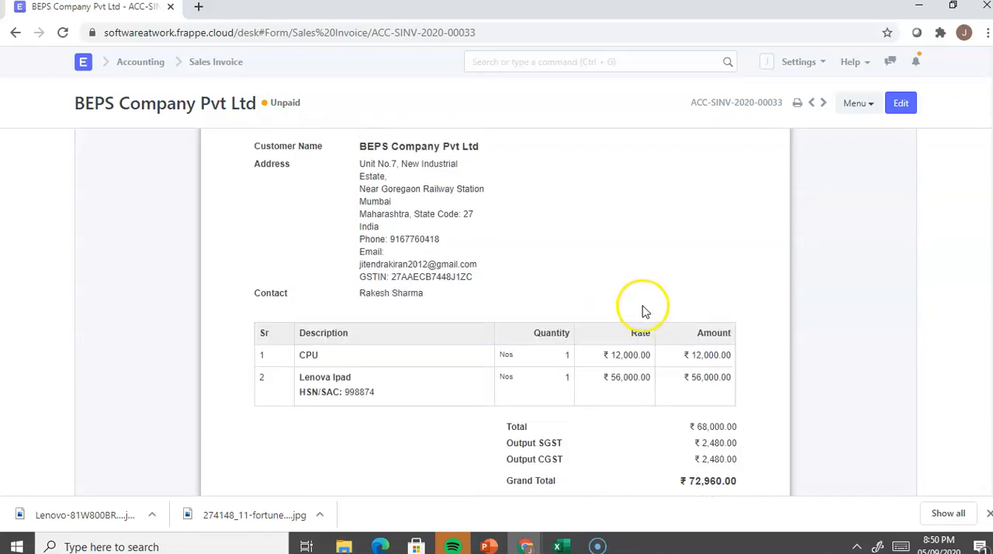
scroll(641, 314, up, 2)
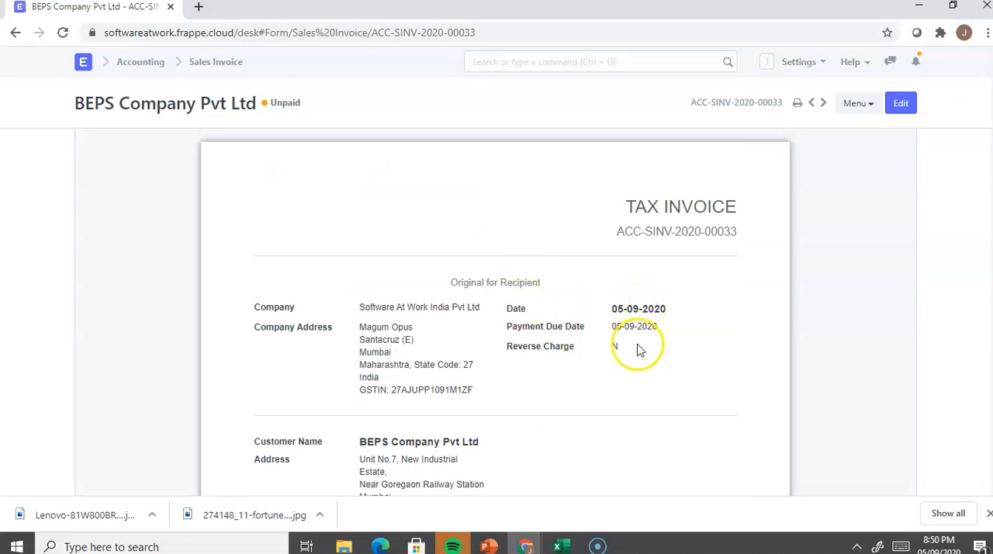
scroll(605, 347, down, 2)
scroll(603, 349, down, 4)
scroll(603, 351, up, 7)
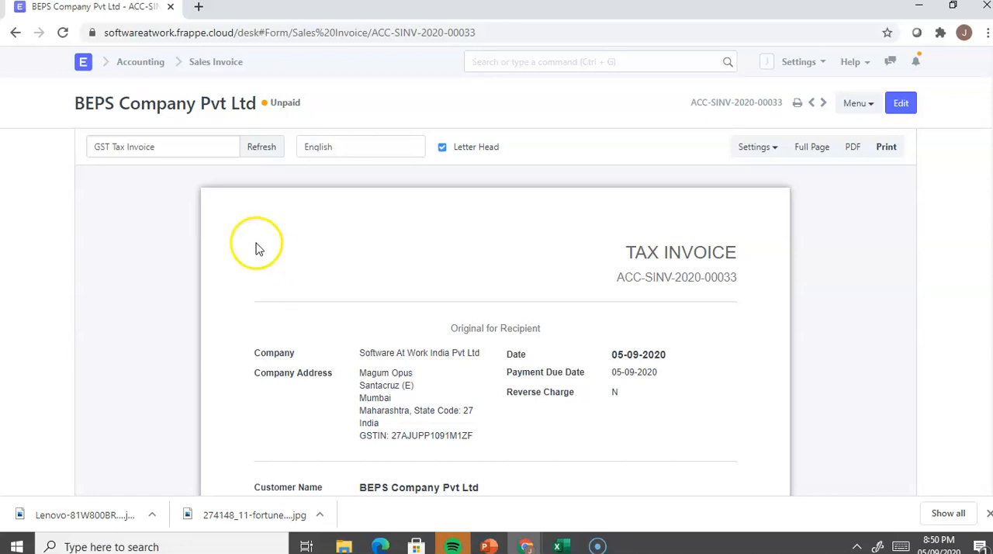
Step: Leave the print preview and open the GSTR-1 report from the Accounting module's Goods and Services Tax (GST India) section
click(898, 106)
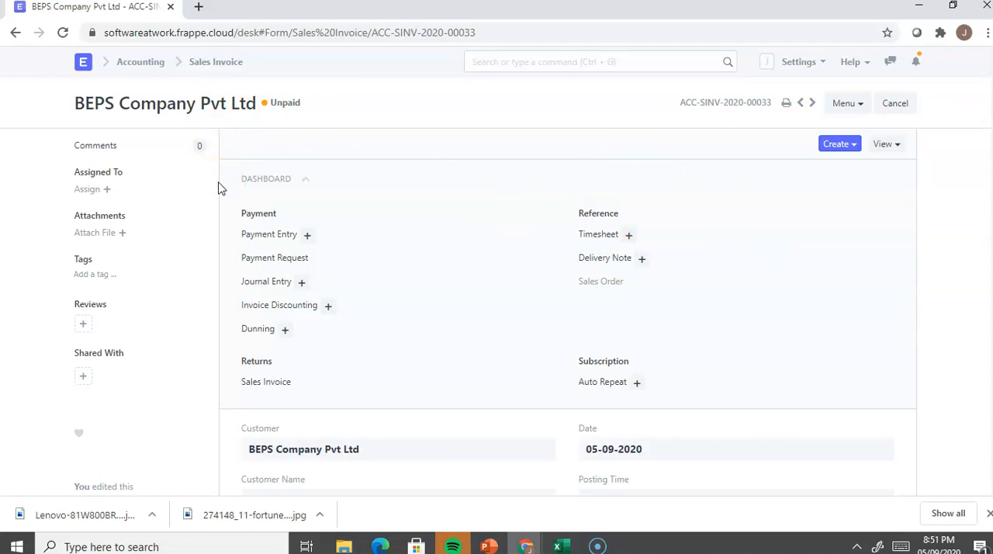
click(85, 64)
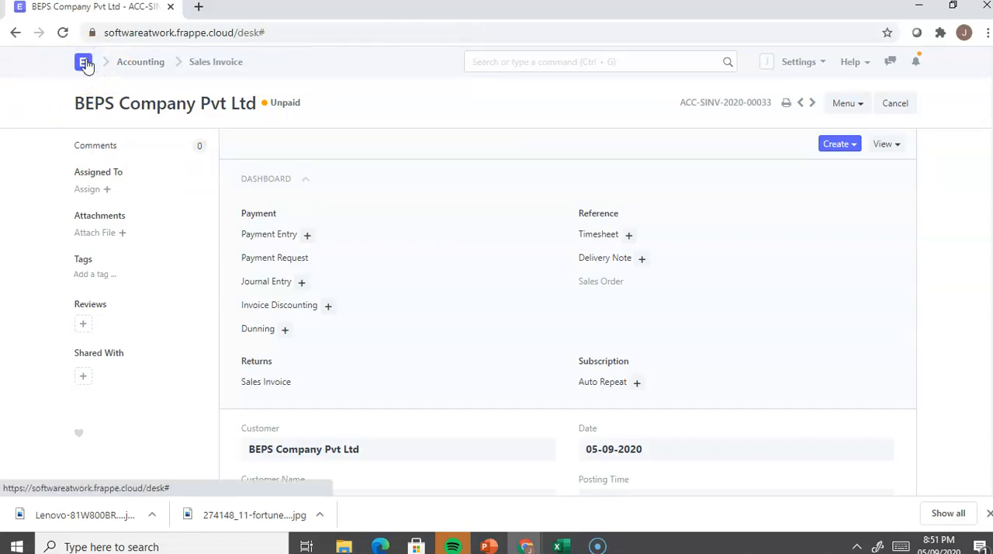
click(108, 161)
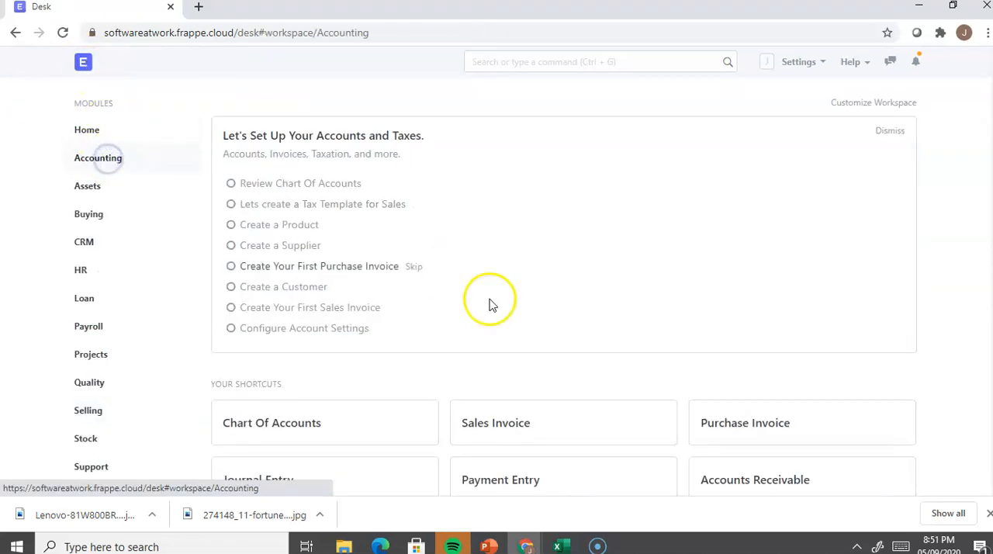
scroll(488, 303, down, 9)
scroll(537, 335, down, 5)
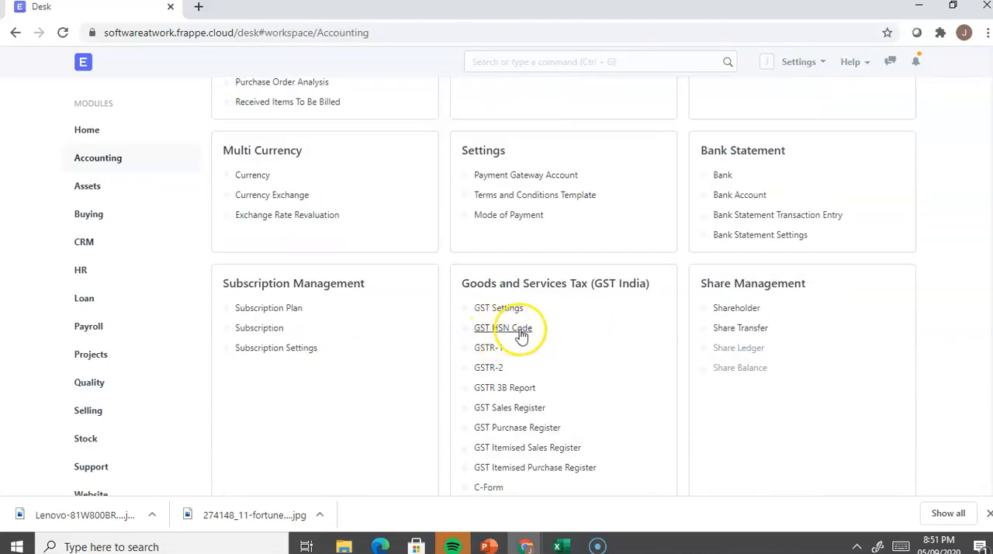
click(490, 355)
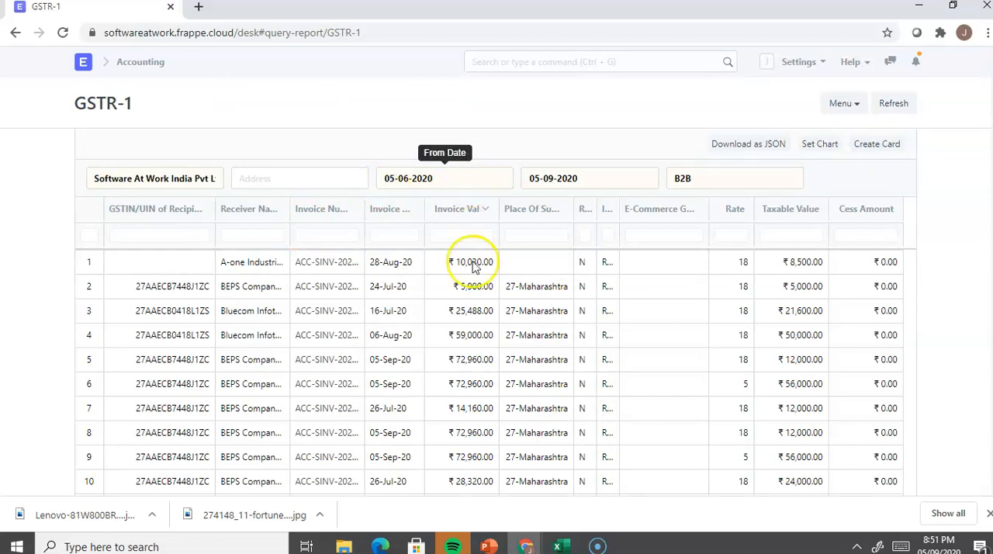
Step: Examine the GSTR-1 rows across recipient GSTIN, invoice number, E-Commerce GSTIN, rate, taxable value and cess amount
click(172, 266)
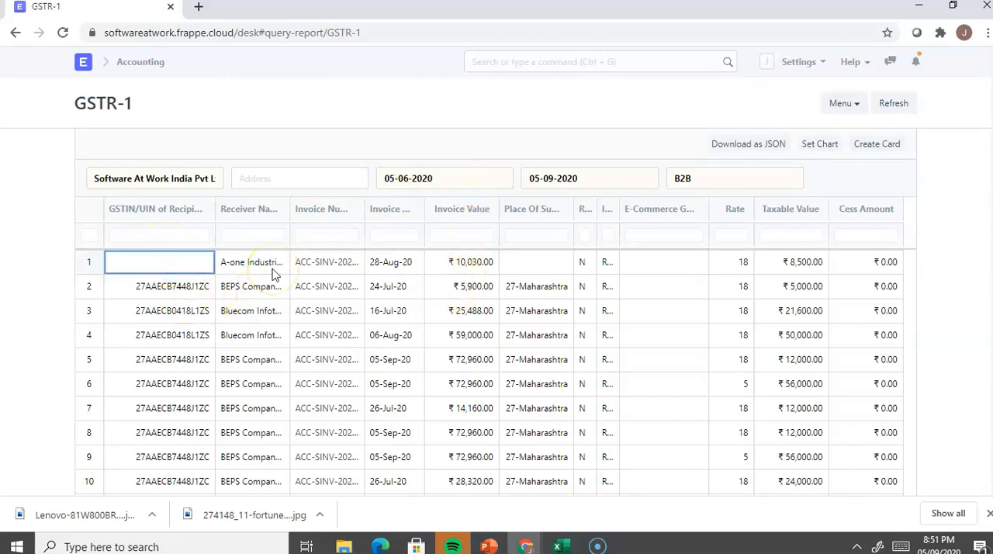
key(Down)
key(Down)
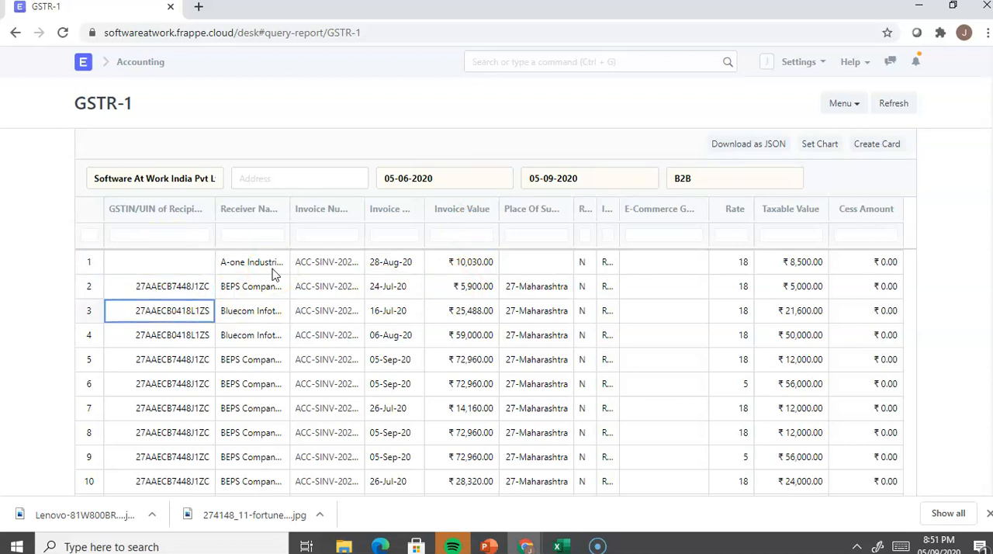
click(323, 237)
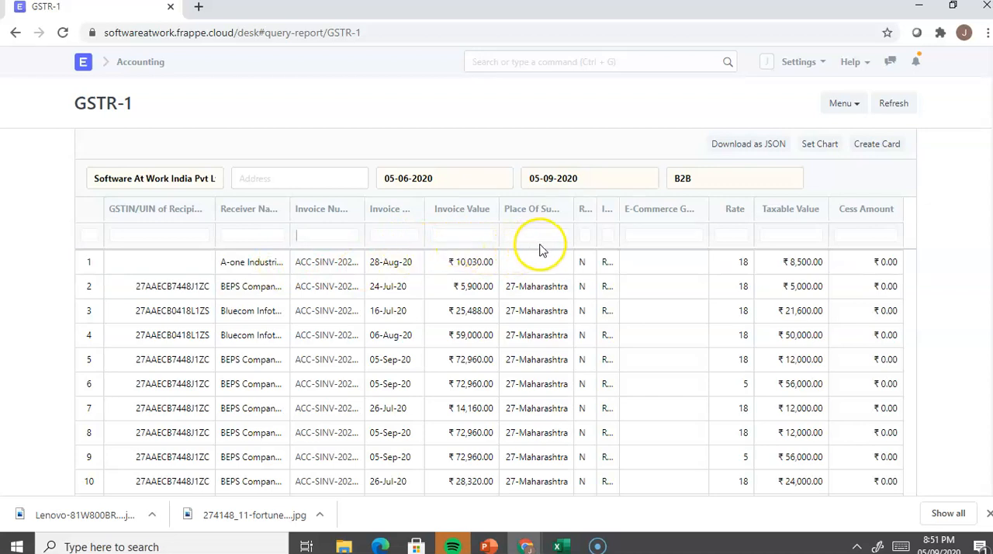
click(646, 266)
key(Right)
key(Right)
key(Right)
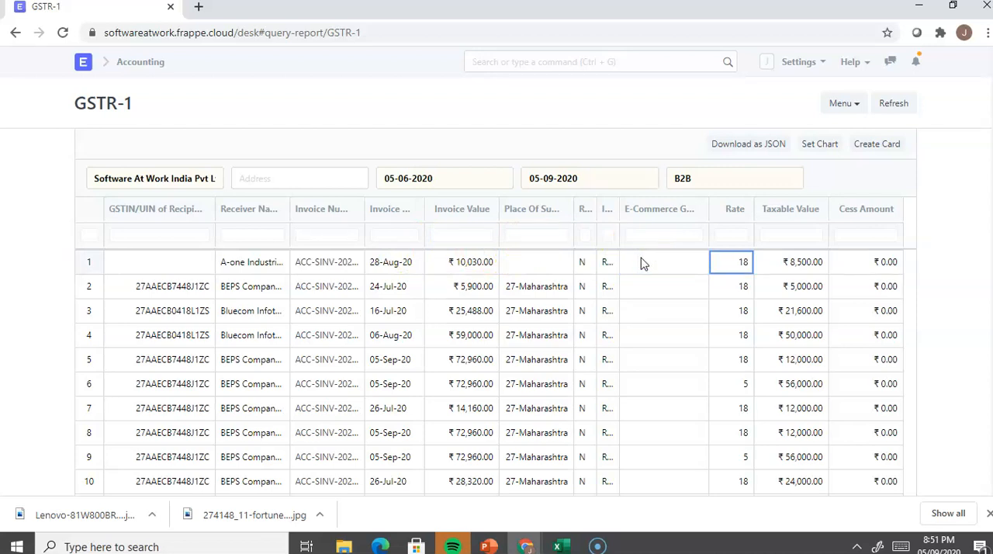
click(628, 254)
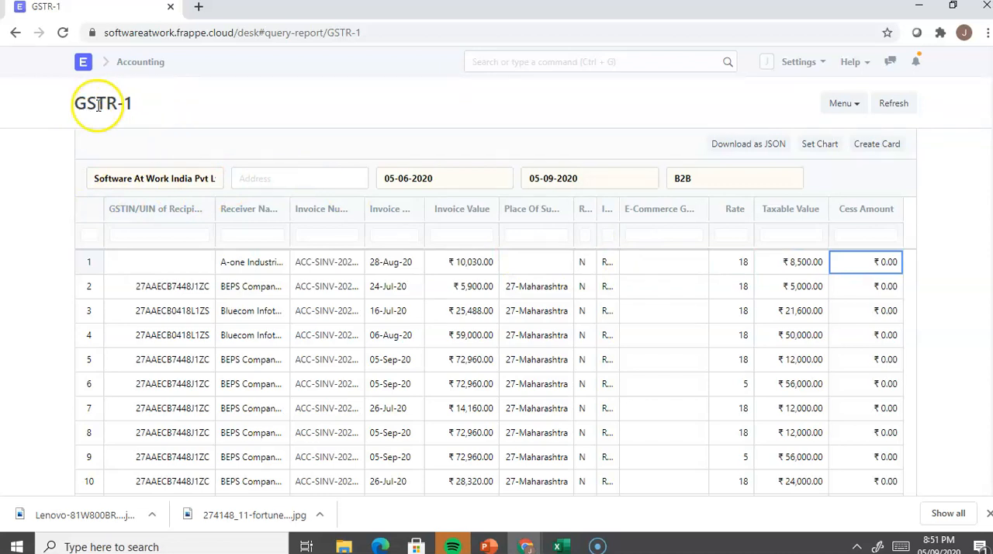
Step: Look through the Sales Invoice fields that can be added as a column to GSTR-1, and close without adding one
click(847, 107)
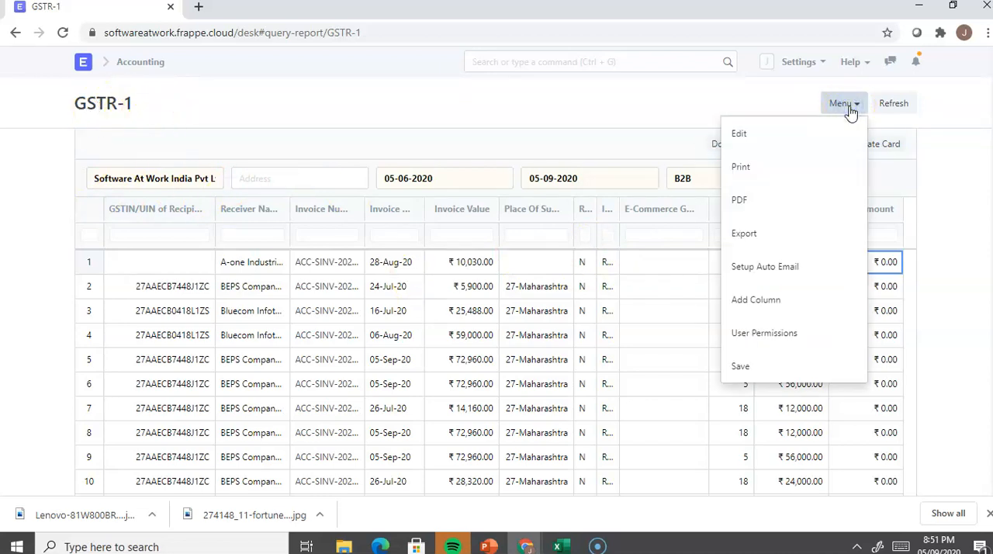
click(764, 301)
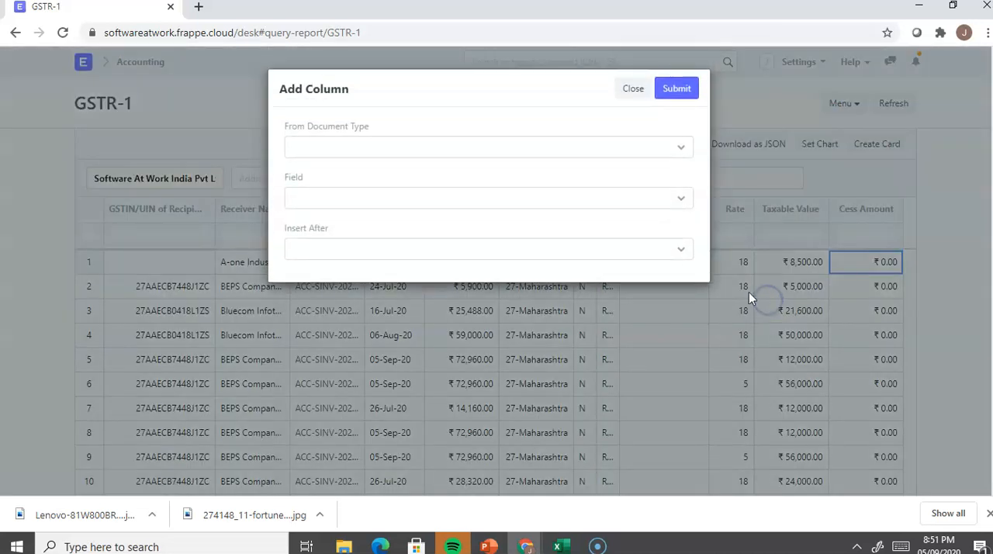
click(405, 149)
click(404, 167)
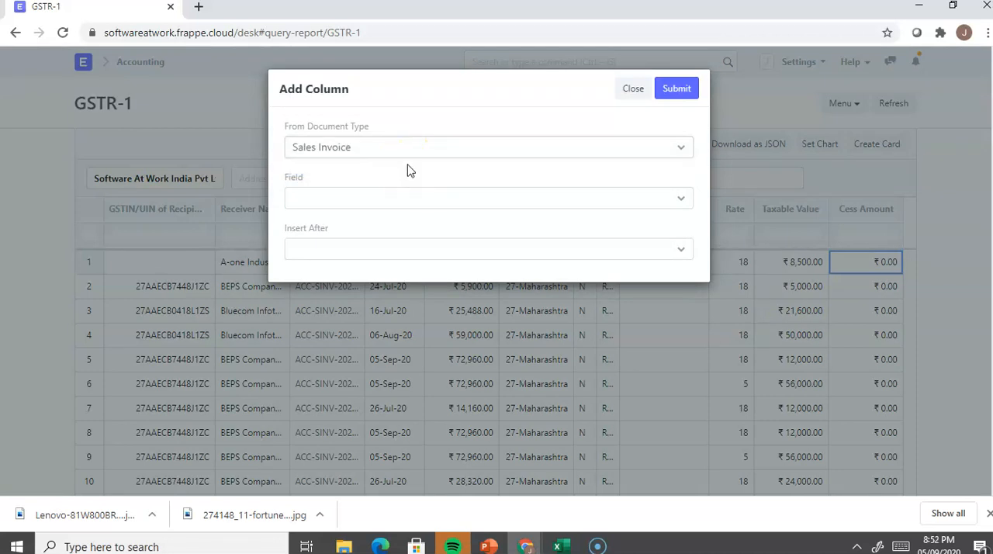
click(423, 195)
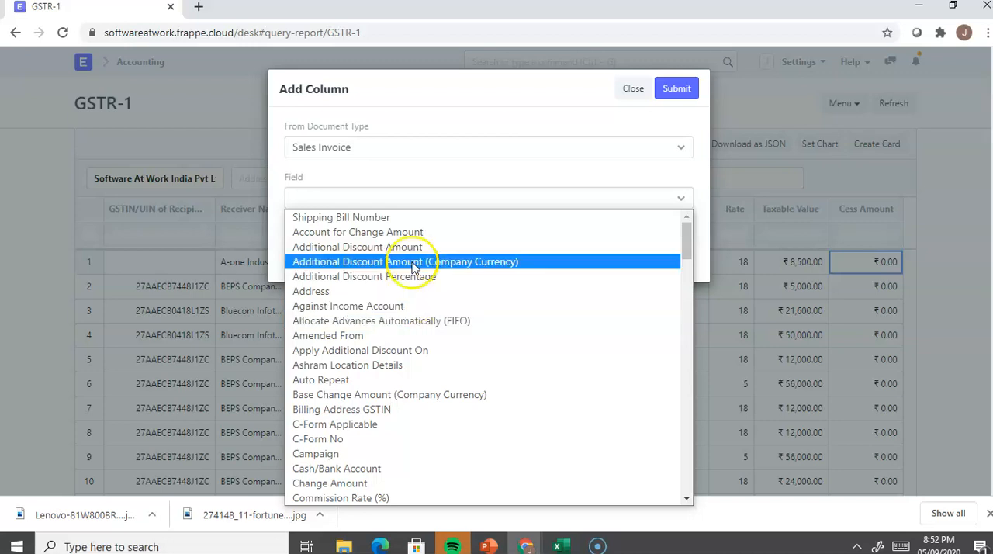
click(627, 90)
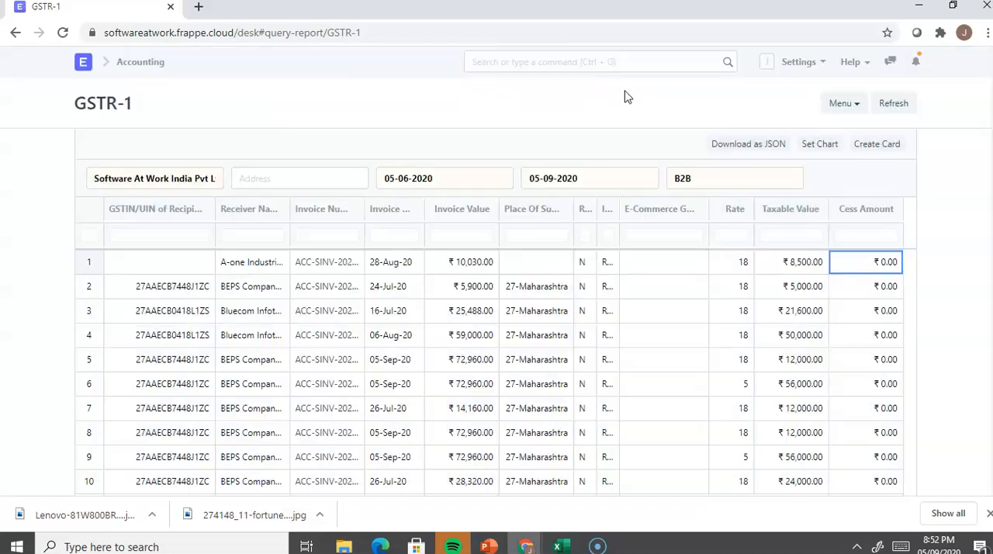
Step: Open the GST Sales Register from the Accounting module and examine its columns across to Owner and Remarks
click(137, 74)
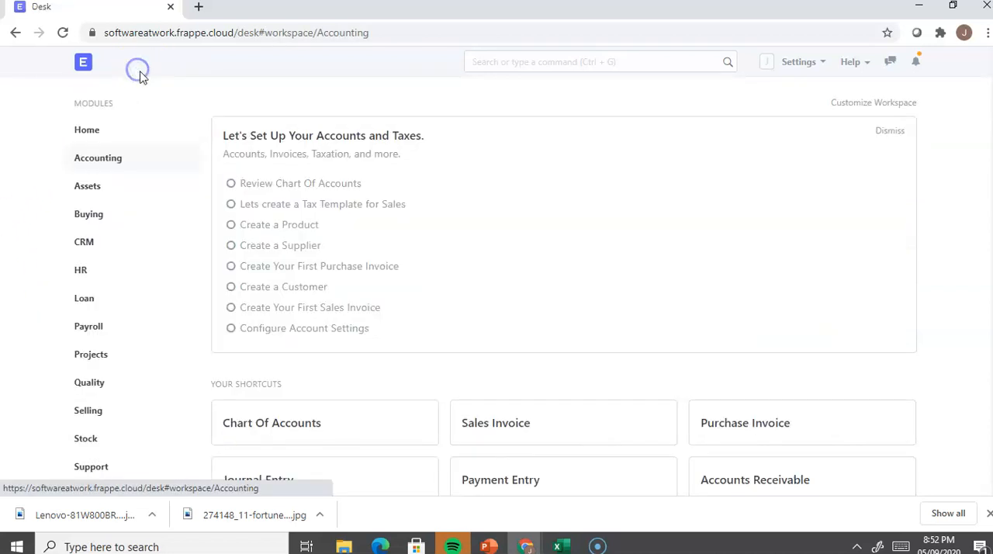
scroll(419, 324, down, 7)
scroll(417, 324, down, 3)
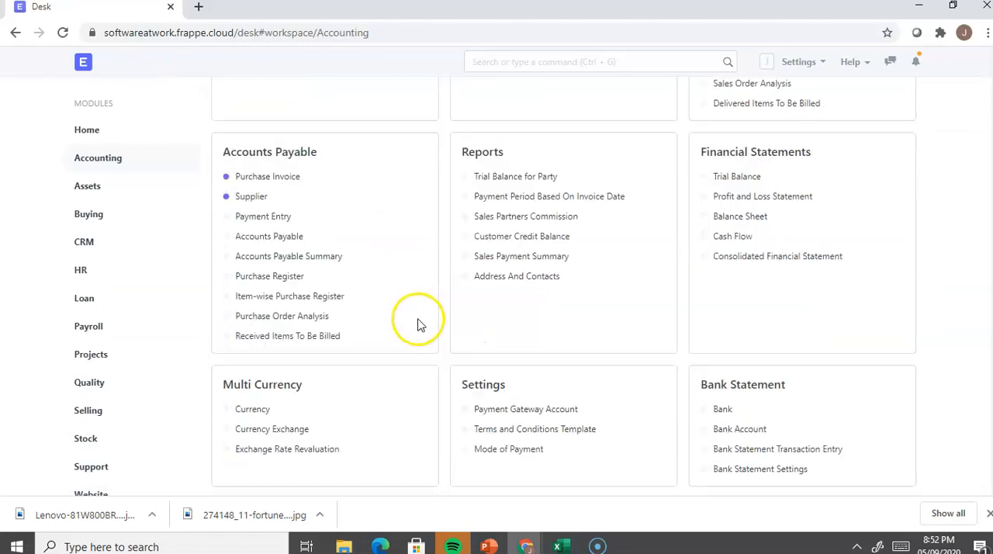
scroll(418, 325, down, 3)
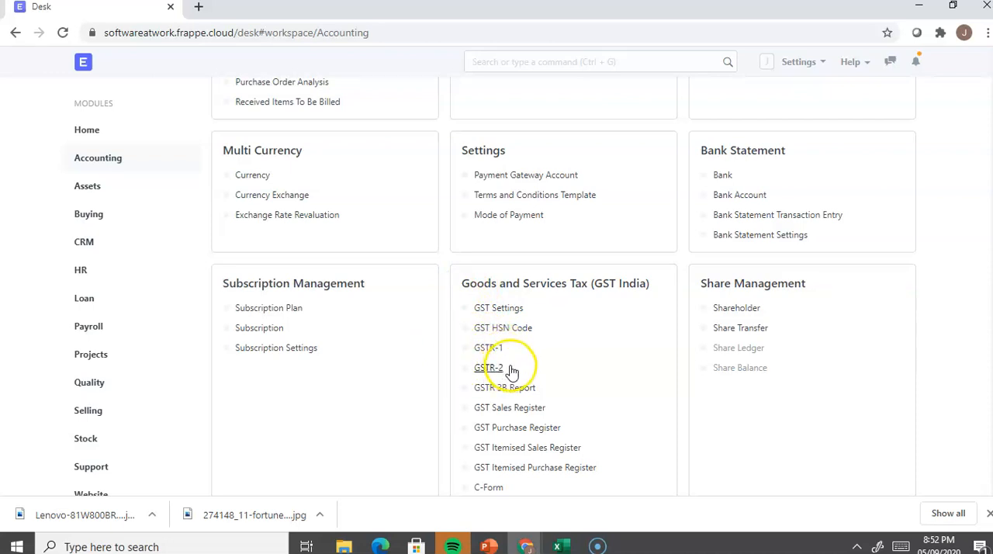
click(505, 411)
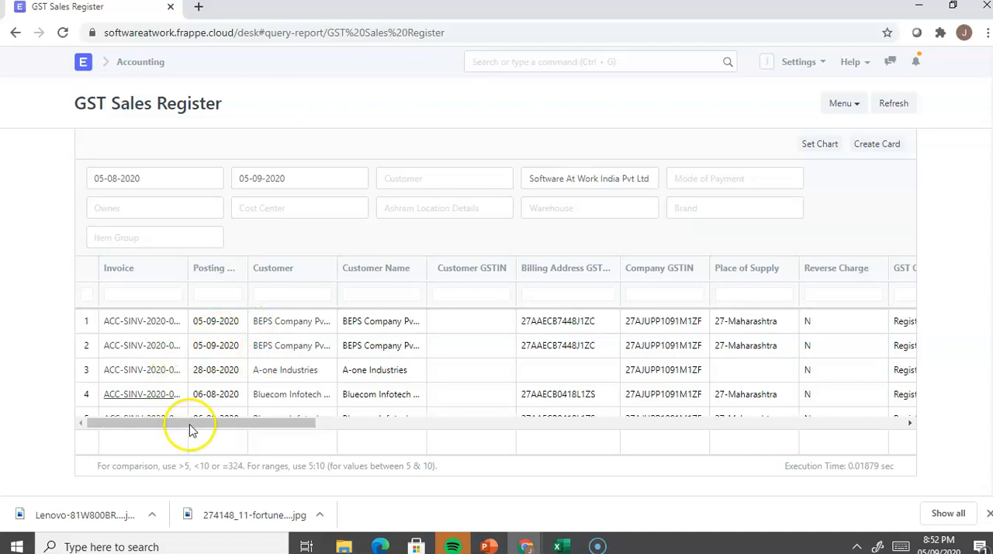
drag(199, 423, 450, 476)
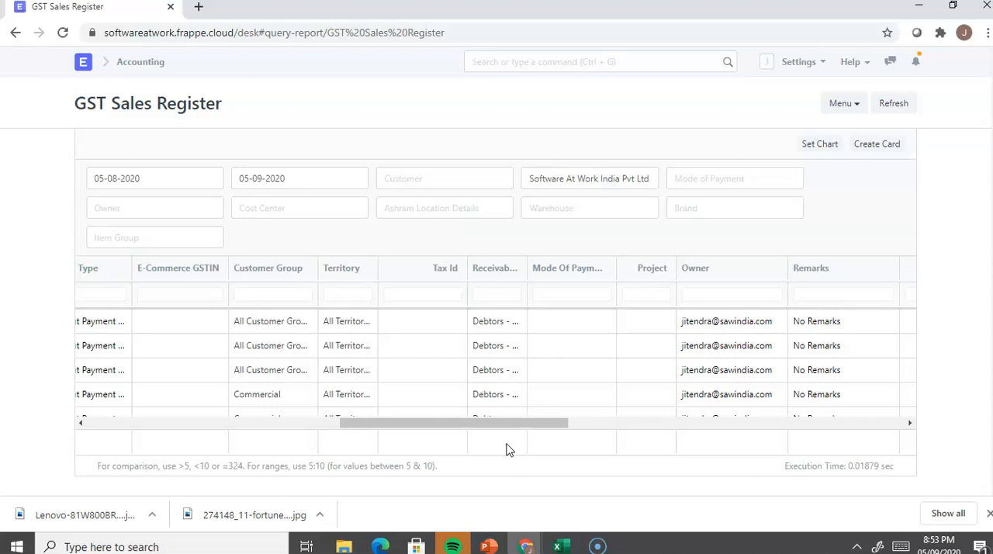
Step: Switch to the PowerPoint presentation at the GST Set-Up overview slide
key(alt+Tab)
key(alt+Tab)
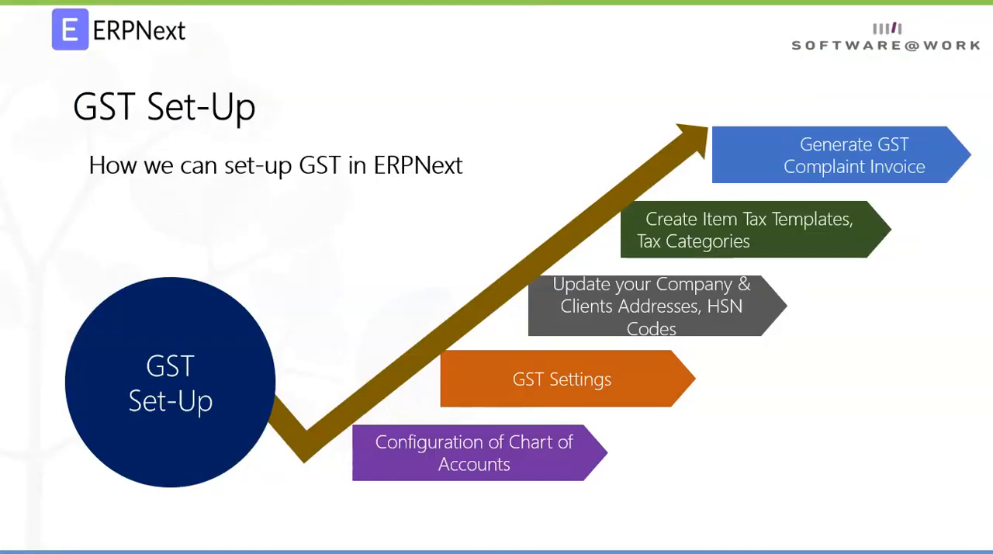